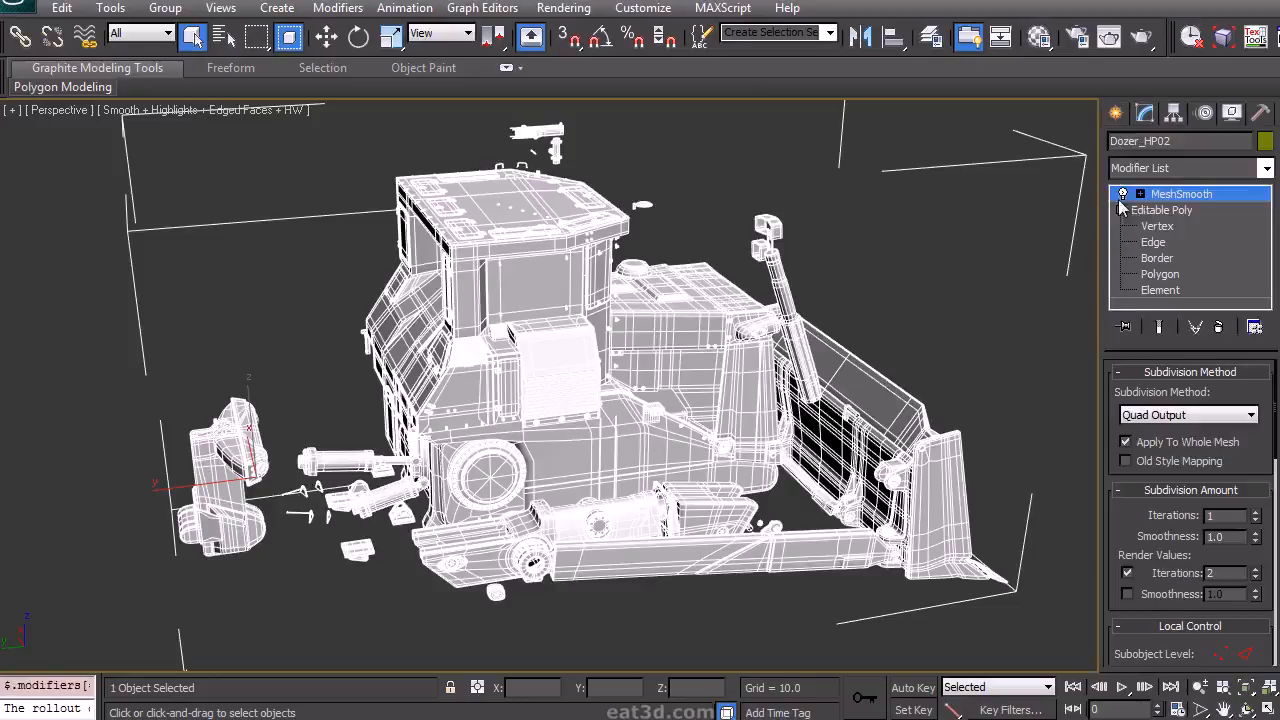
Apply the Multi/Sub-Object material 03 - Default to the Dozer_HP02 mesh
key(F4)
key(m)
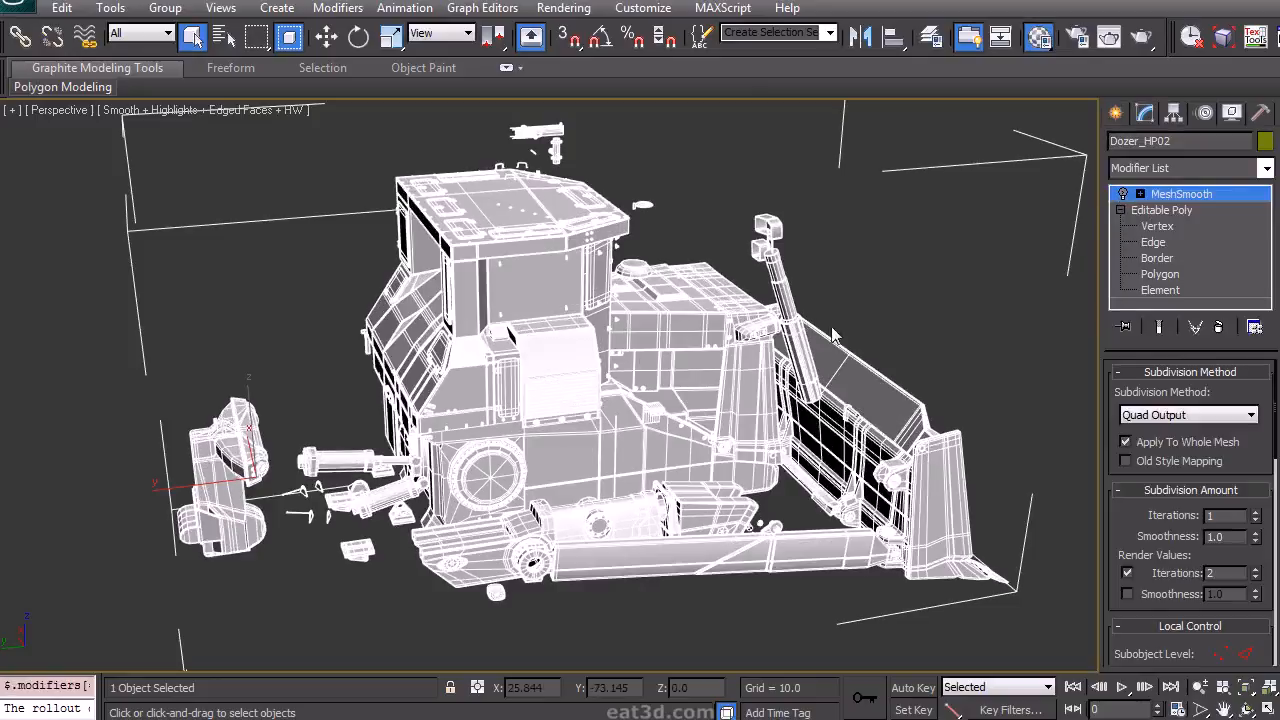
click(160, 105)
click(100, 319)
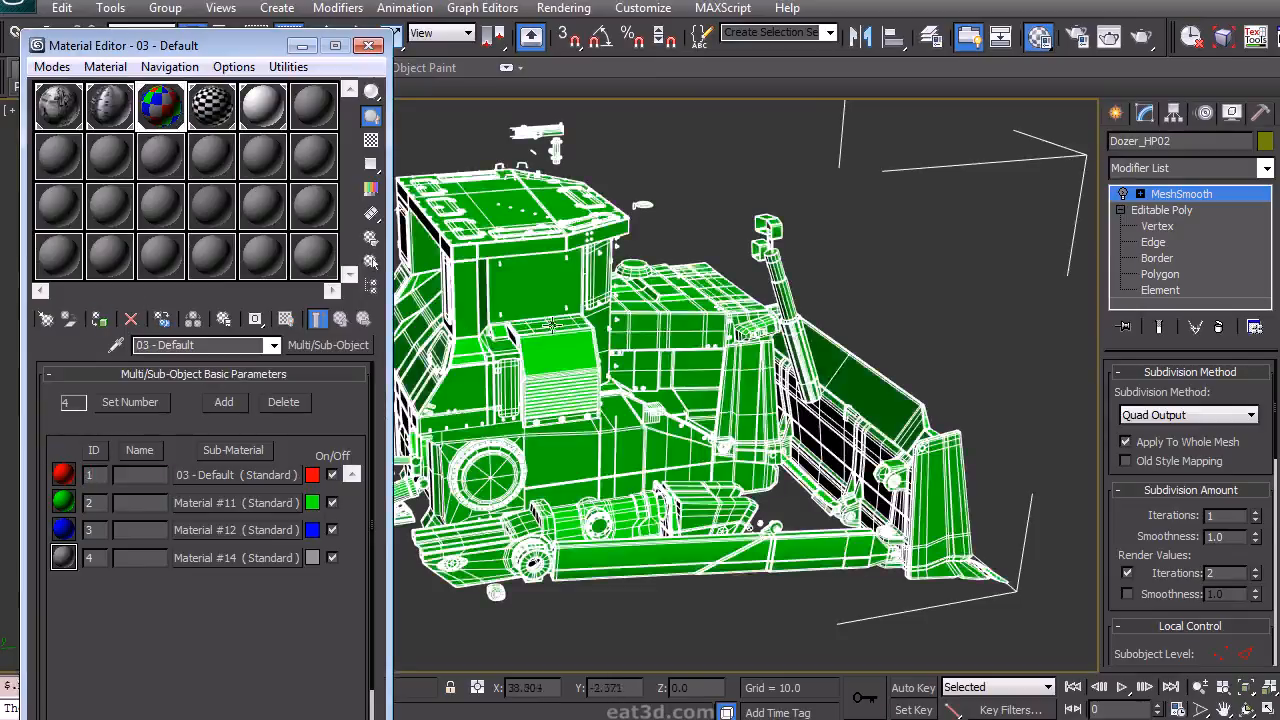
Select the gun, the small rod and the clamped cylinder floating above the cab roof and set their material ID to 4
alt+middle_drag(564, 326, 620, 326)
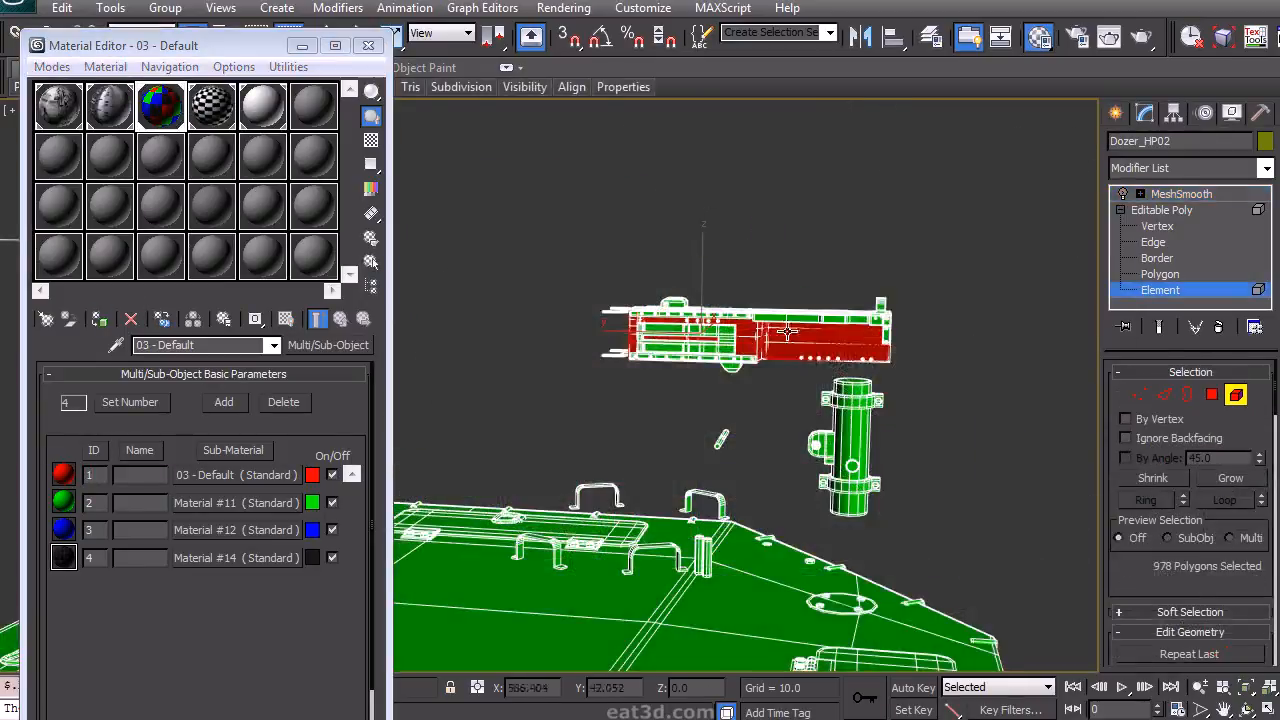
drag(983, 251, 562, 397)
alt+middle_drag(562, 397, 631, 401)
ctrl+drag(782, 487, 662, 407)
alt+middle_drag(662, 407, 693, 460)
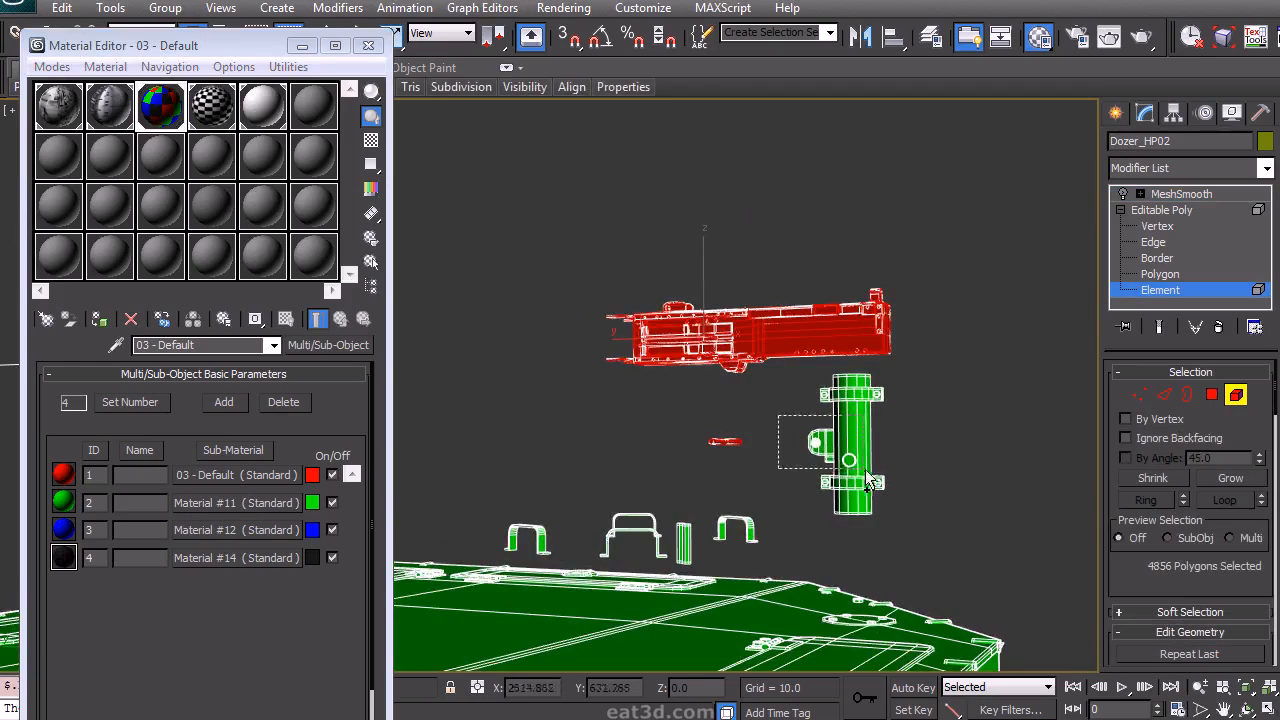
ctrl+drag(944, 552, 772, 360)
alt+middle_drag(772, 360, 1080, 567)
scroll(1200, 500, down, 10)
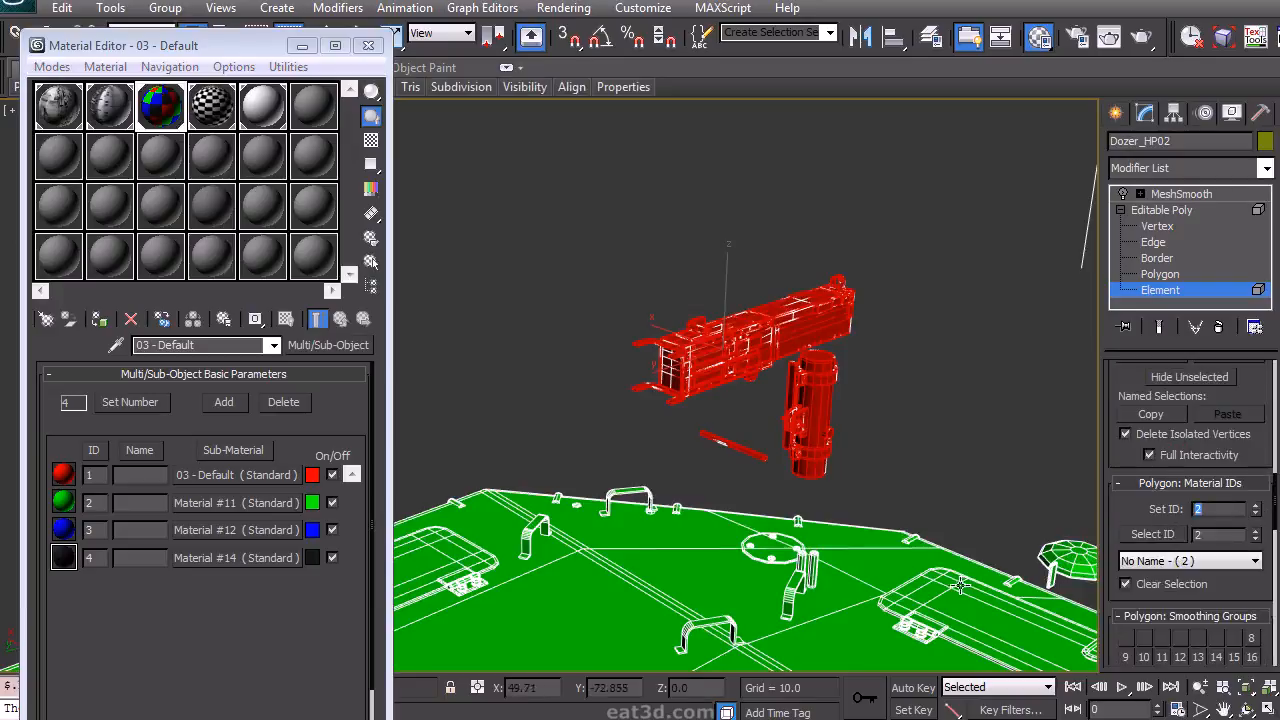
text(4)
key(Return)
Without edged faces, select the round fitting and its small bracket on the side of the rear arm
click(880, 450)
scroll(862, 428, down, 5)
scroll(700, 420, up, 4)
middle_drag(700, 330, 694, 420)
key(F4)
scroll(723, 331, up, 5)
alt+middle_drag(723, 331, 704, 455)
click(702, 445)
ctrl+click(746, 409)
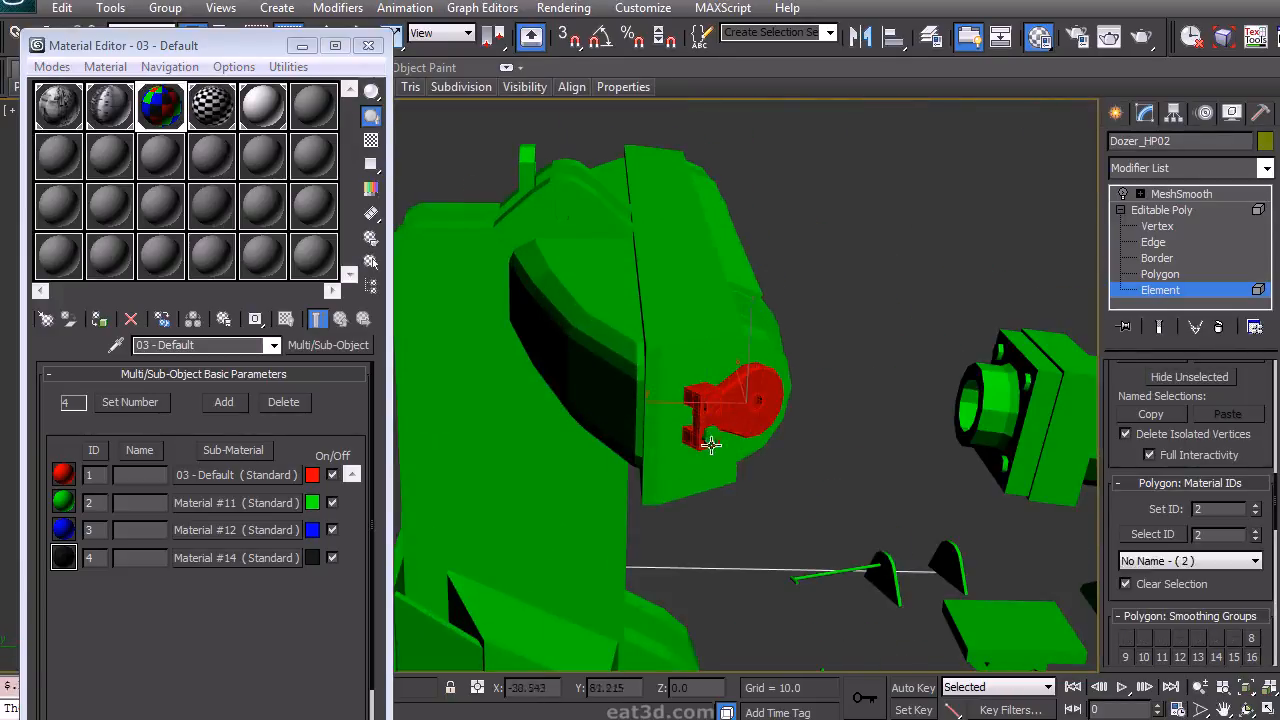
click(872, 425)
Select the round fitting and bracket elements at the end of the detached rear arm and give them material ID 1
alt+middle_drag(872, 425, 877, 472)
scroll(877, 472, down, 5)
scroll(863, 442, up, 4)
scroll(863, 442, up, 2)
middle_drag(1040, 470, 705, 350)
scroll(800, 420, up, 2)
click(855, 383)
ctrl+click(862, 385)
ctrl+click(831, 371)
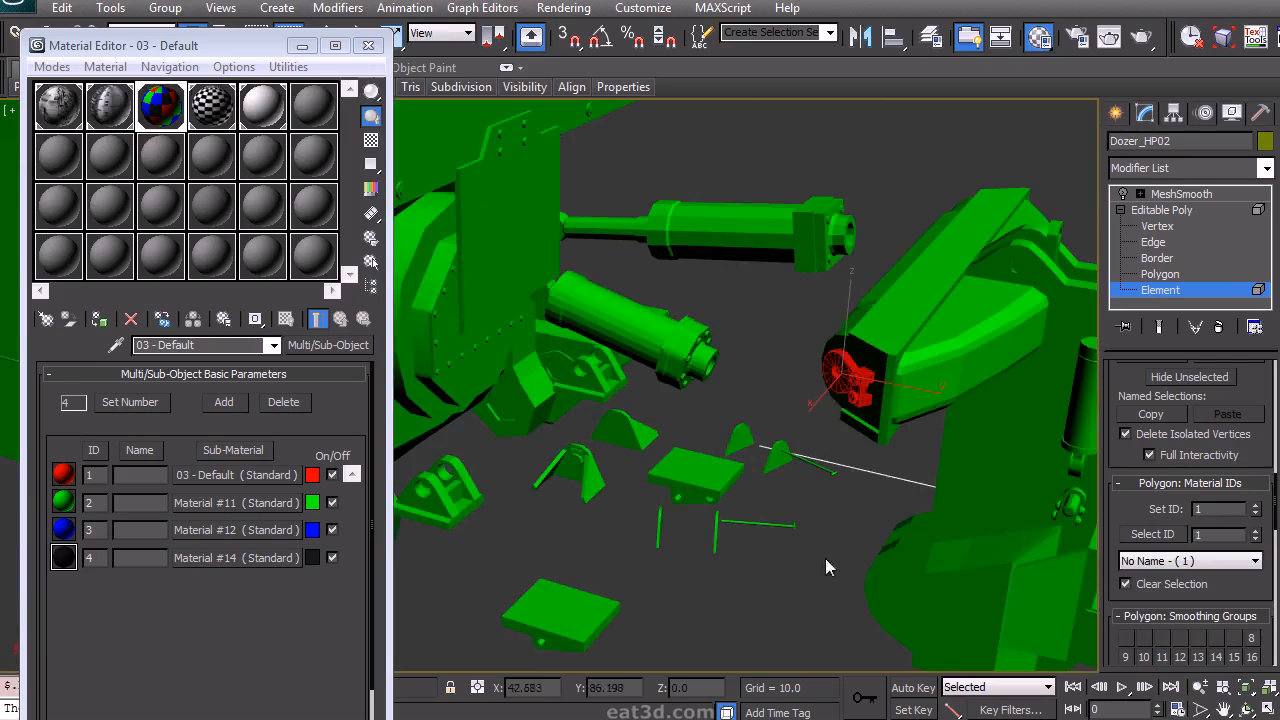
click(828, 558)
Grow the hexagonal centre selection on the side arm's pivot cap twice and assign those polygons material ID 1
alt+middle_drag(828, 558, 911, 514)
scroll(786, 483, down, 5)
alt+middle_drag(786, 483, 883, 459)
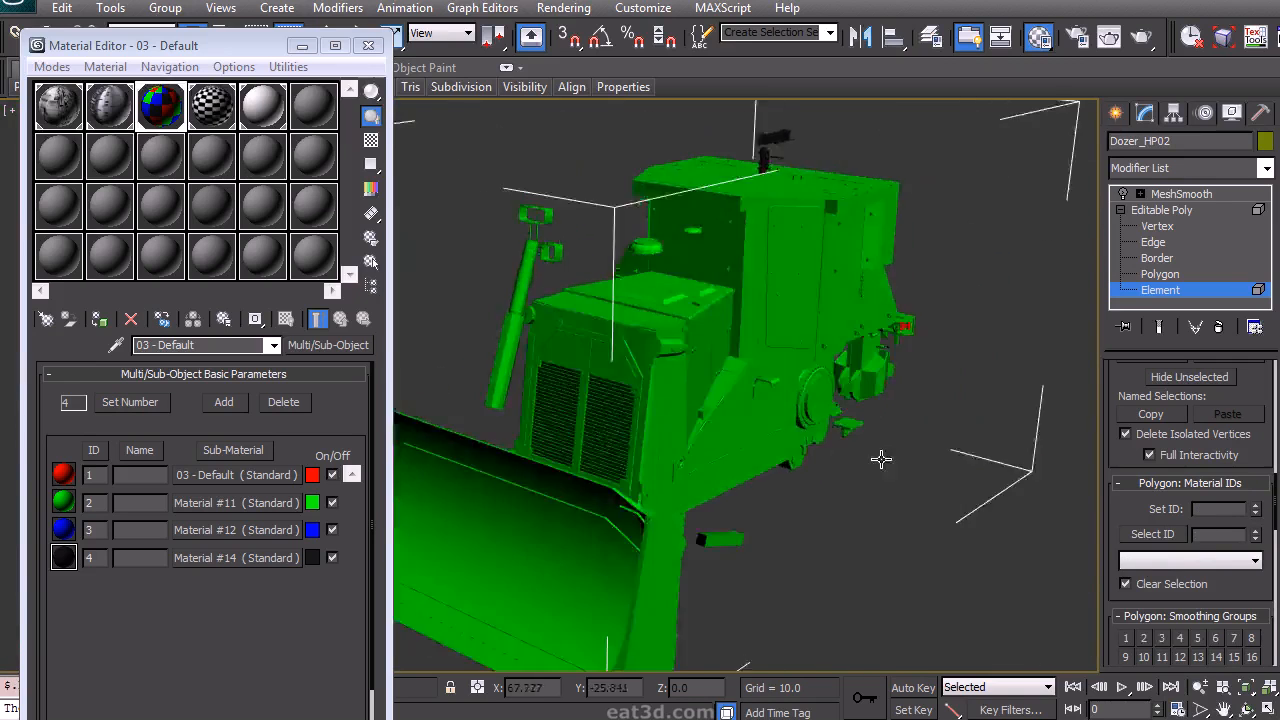
scroll(883, 459, up, 3)
middle_drag(883, 459, 771, 523)
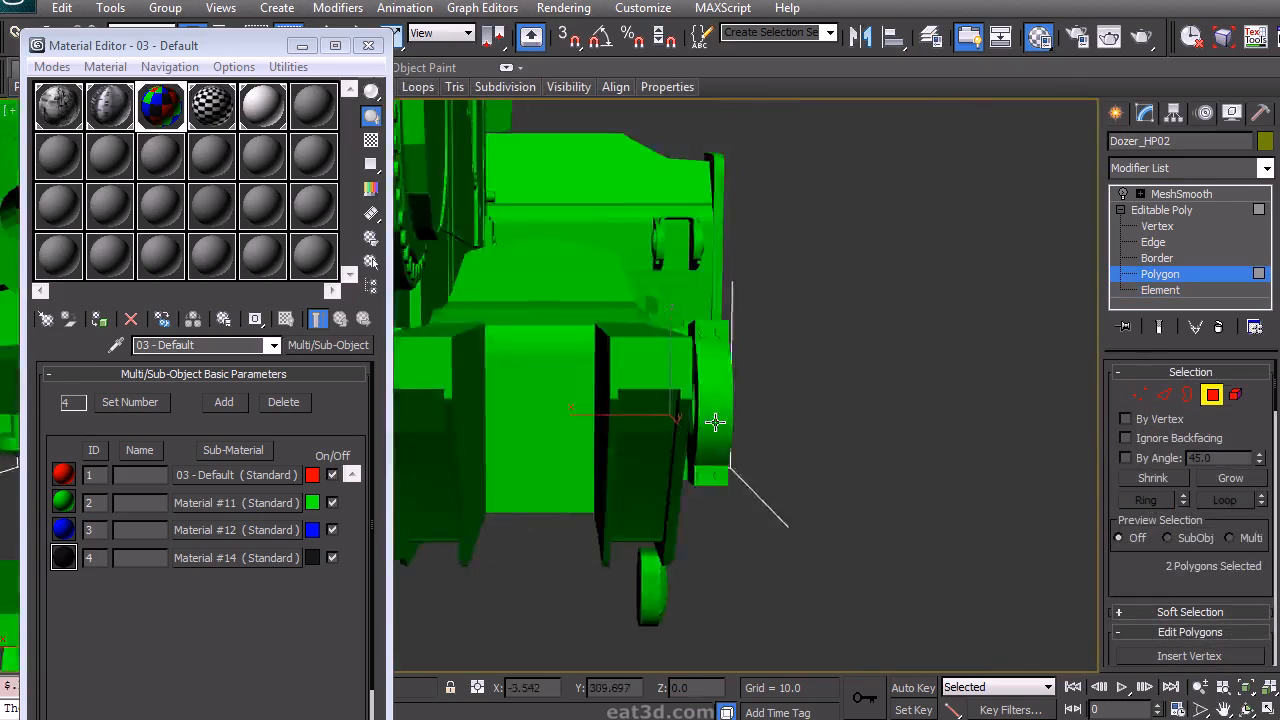
scroll(714, 420, down, 4)
alt+middle_drag(686, 431, 740, 398)
scroll(834, 431, up, 6)
scroll(860, 426, up, 2)
key(F4)
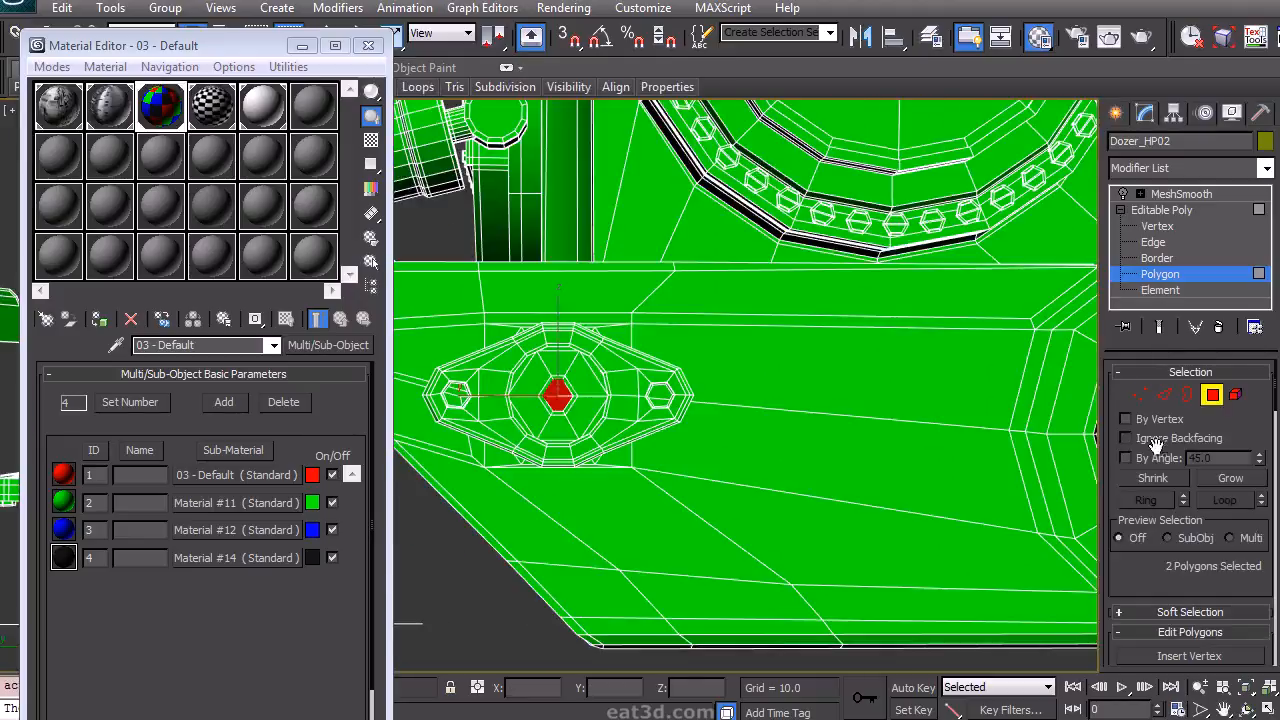
click(1228, 482)
click(1228, 482)
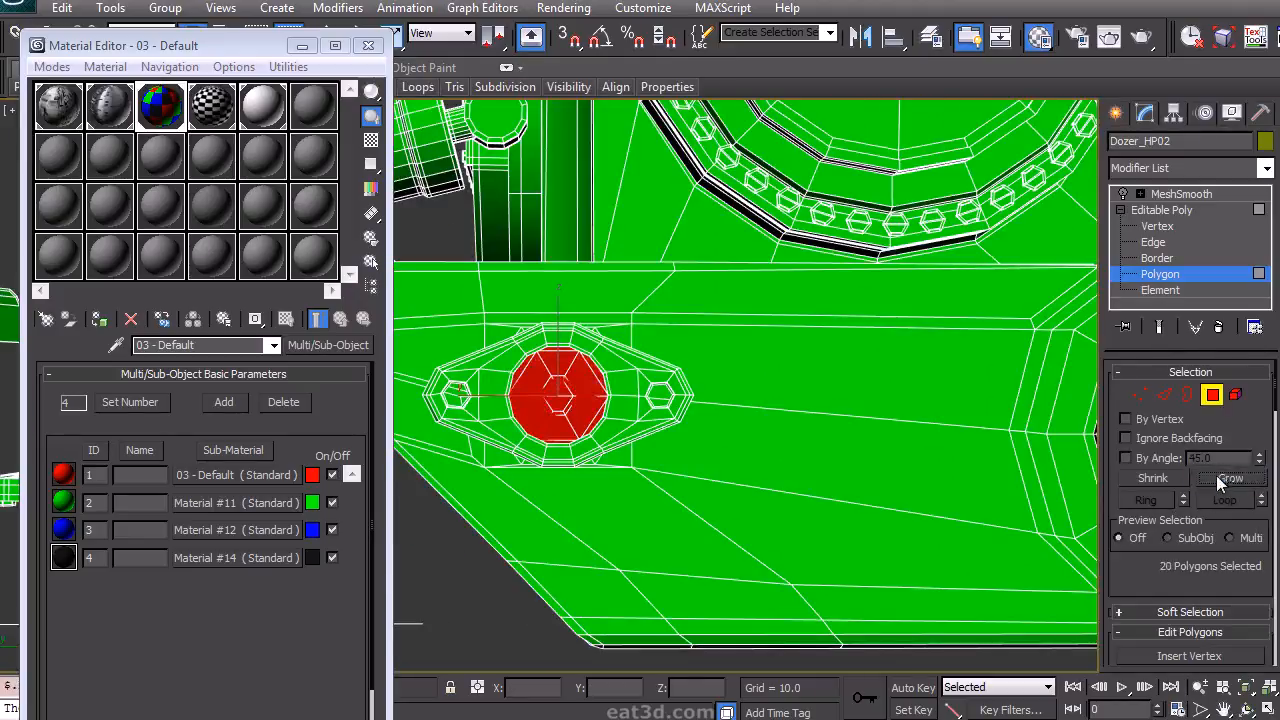
scroll(1226, 490, down, 10)
click(1256, 596)
Select the four bolt elements on the face of Dozer_HP03's toothed wheel for a material ID change
scroll(674, 448, down, 4)
middle_drag(984, 465, 795, 500)
middle_drag(851, 466, 571, 440)
middle_drag(764, 452, 676, 415)
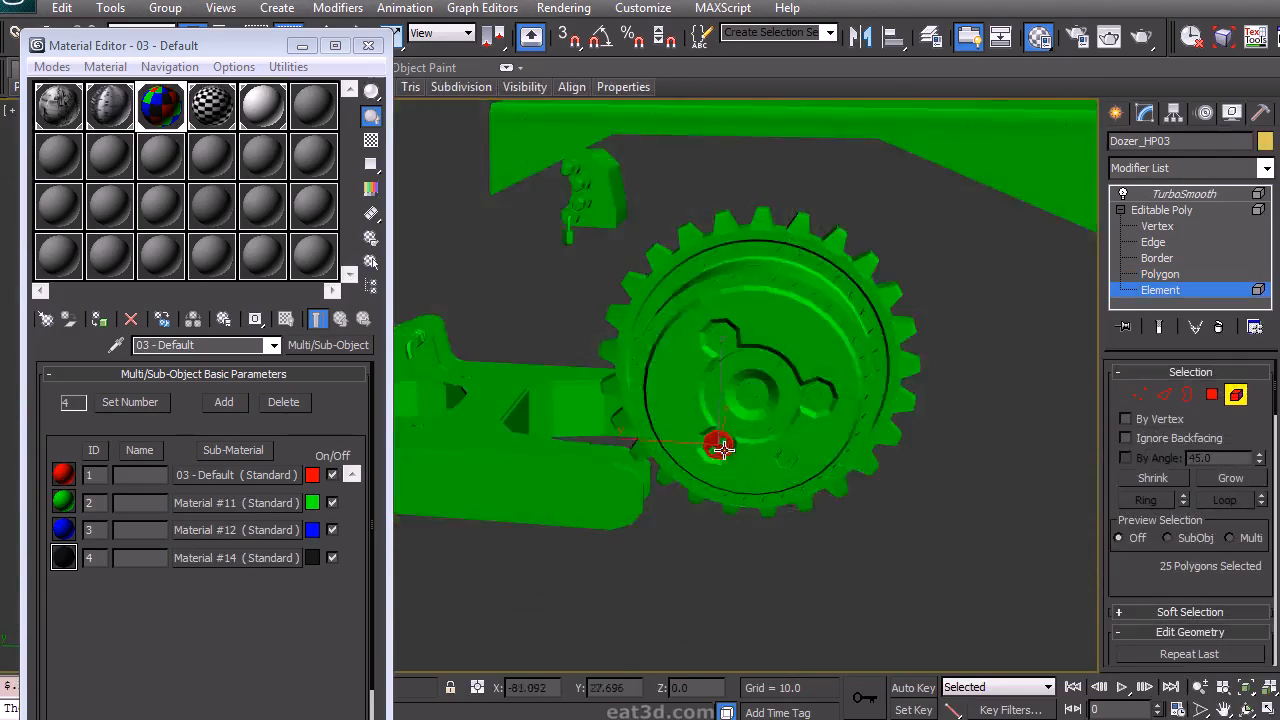
alt+middle_drag(717, 446, 686, 446)
mouse_move(763, 480)
alt+middle_down()
mouse_move(724, 460)
mouse_move(800, 425)
alt+middle_up()
ctrl+click(818, 414)
ctrl+click(656, 303)
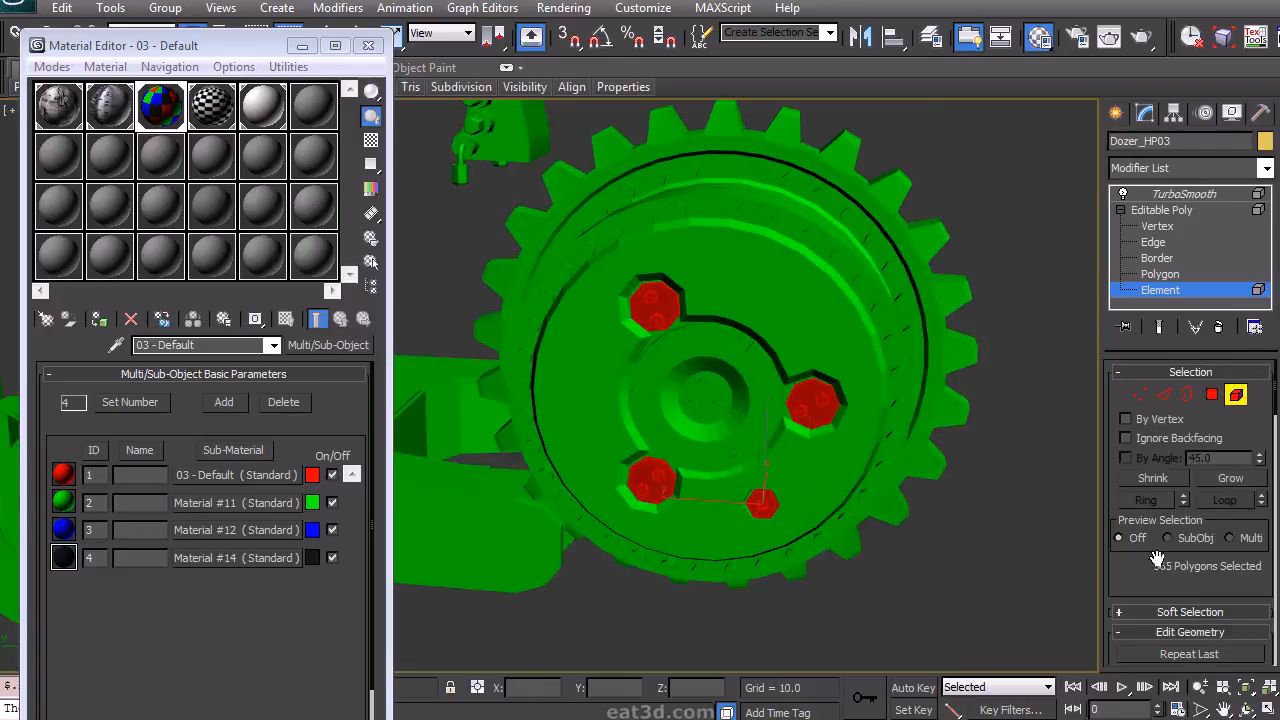
scroll(1160, 532, down, 10)
Select the two elements beside the ammunition belt and assign them material ID 4
drag(717, 557, 886, 414)
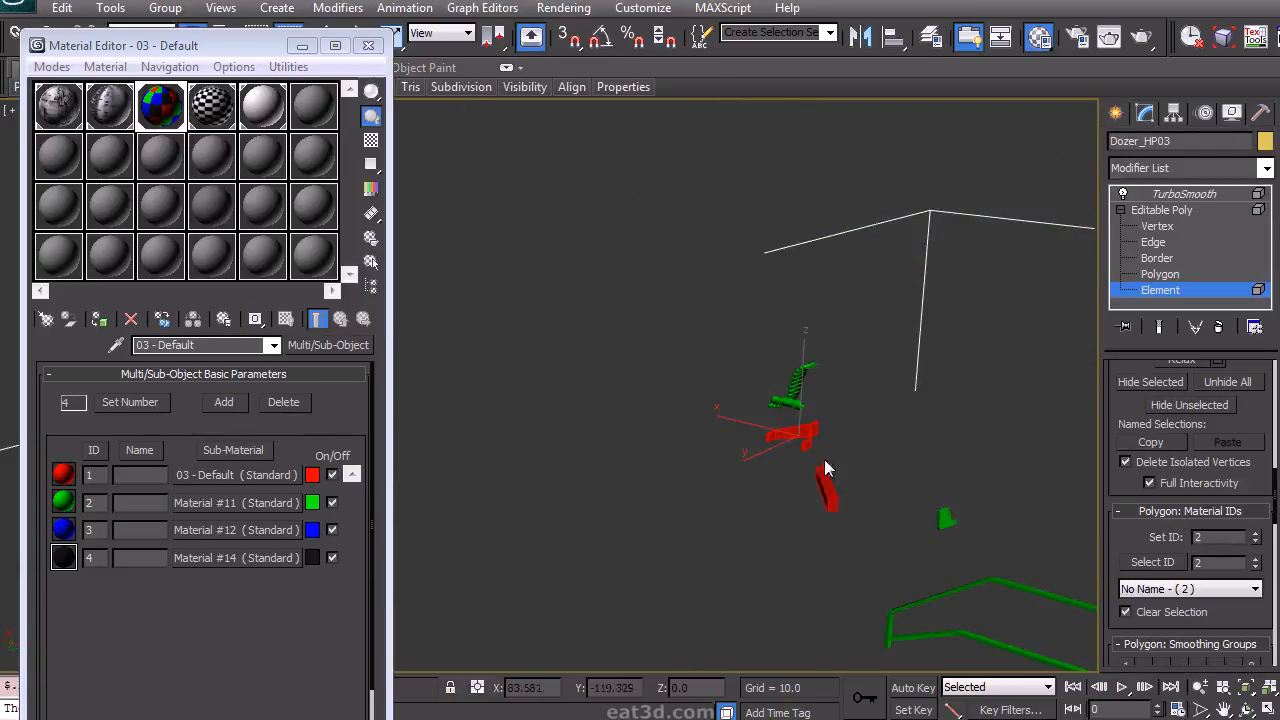
alt+middle_drag(826, 468, 754, 596)
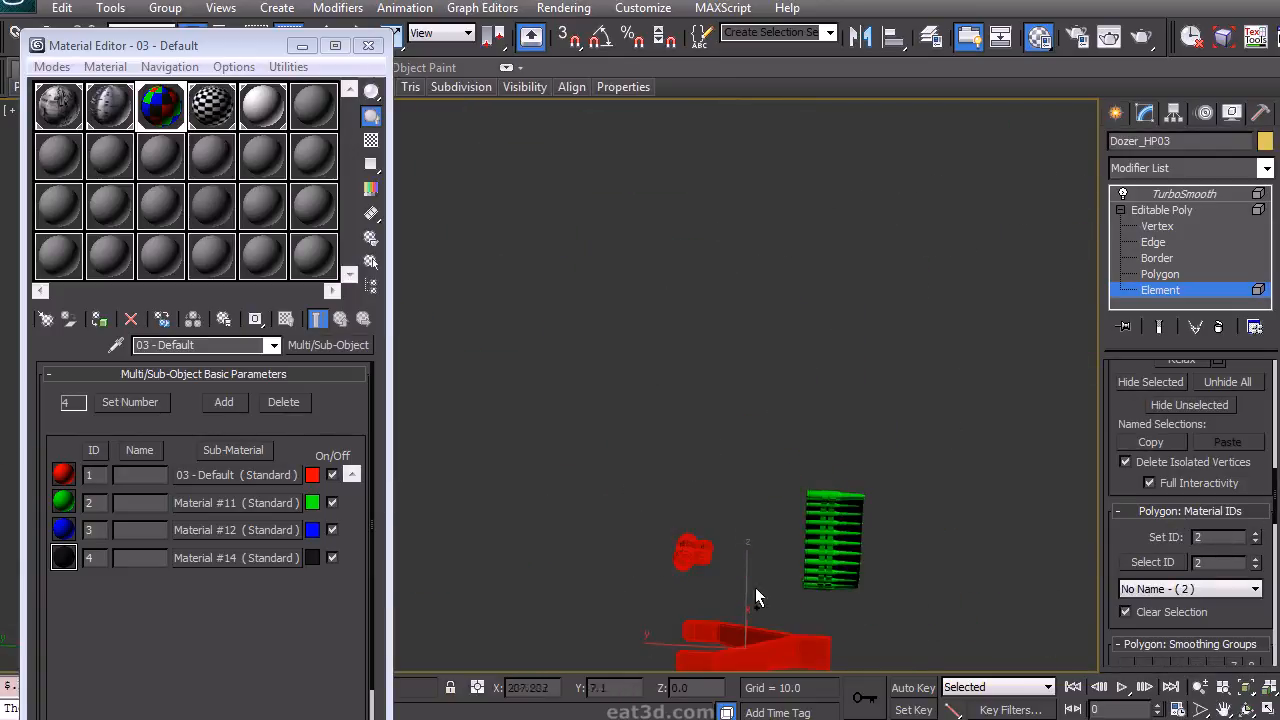
click(1006, 530)
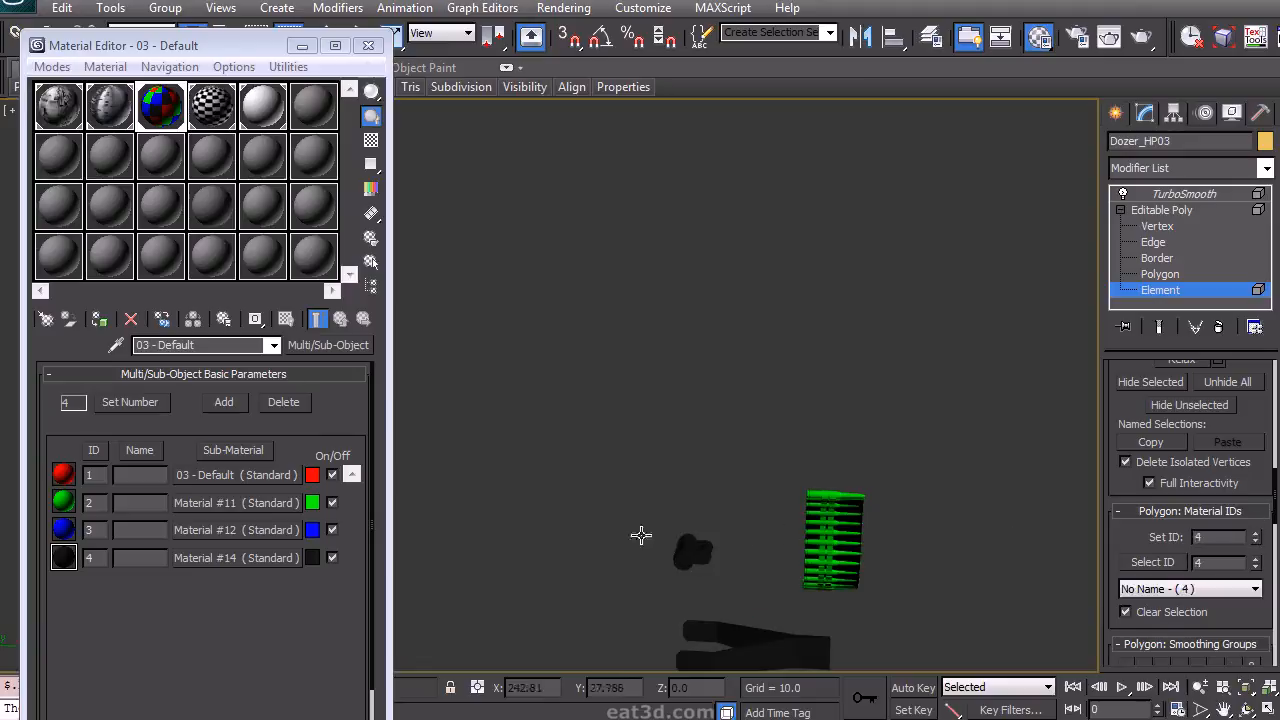
Add a fifth sub-material and set its colour to yellow with hue 41, saturation 255 and value 255
click(223, 401)
click(311, 585)
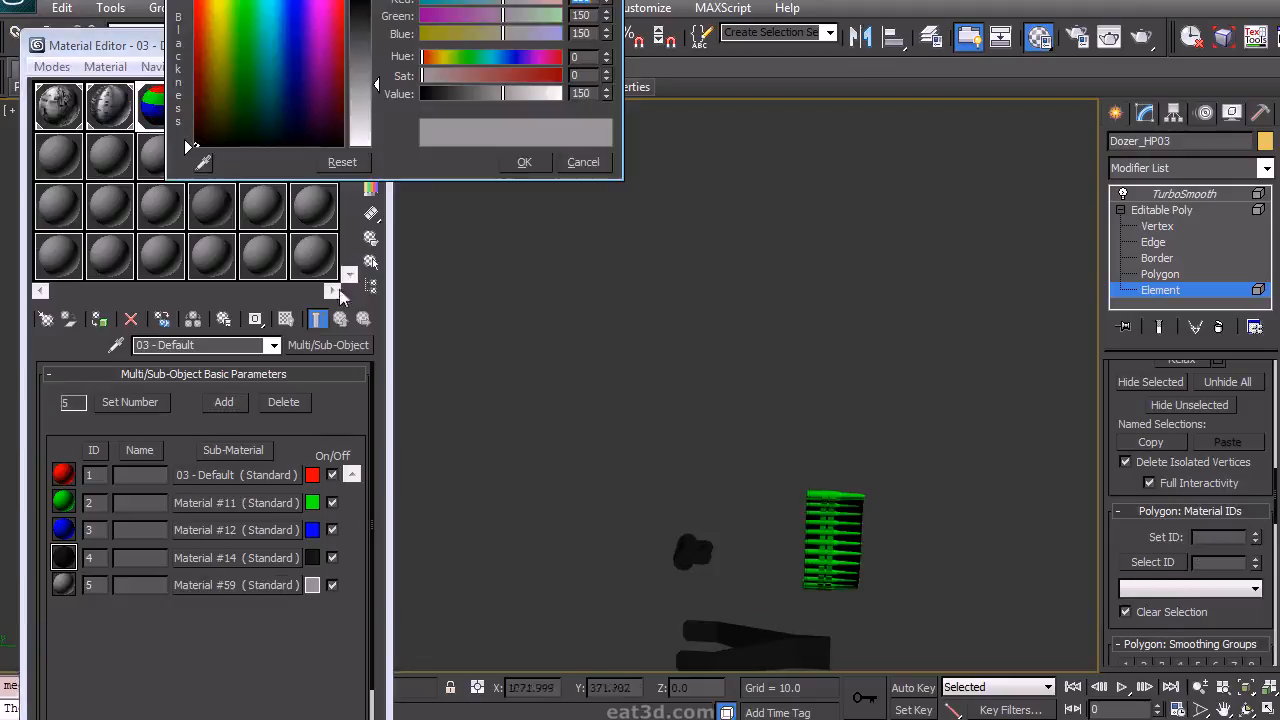
drag(251, 31, 217, 2)
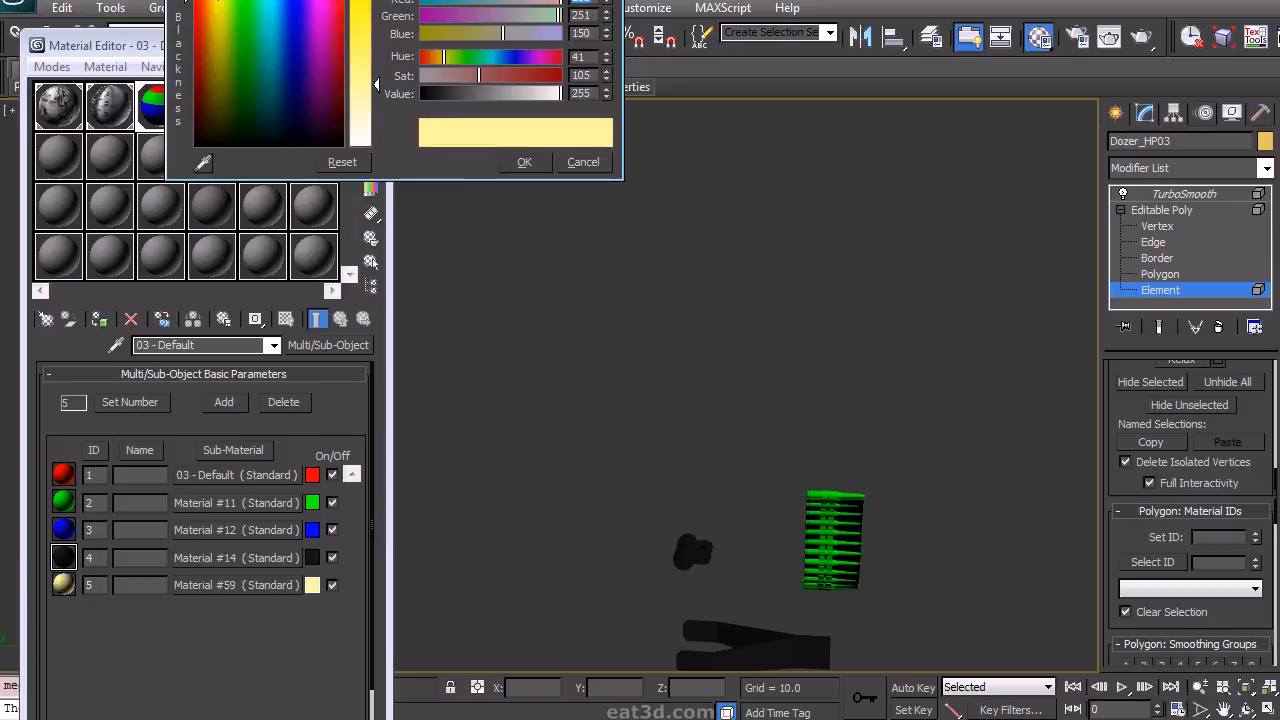
drag(478, 75, 560, 75)
click(524, 162)
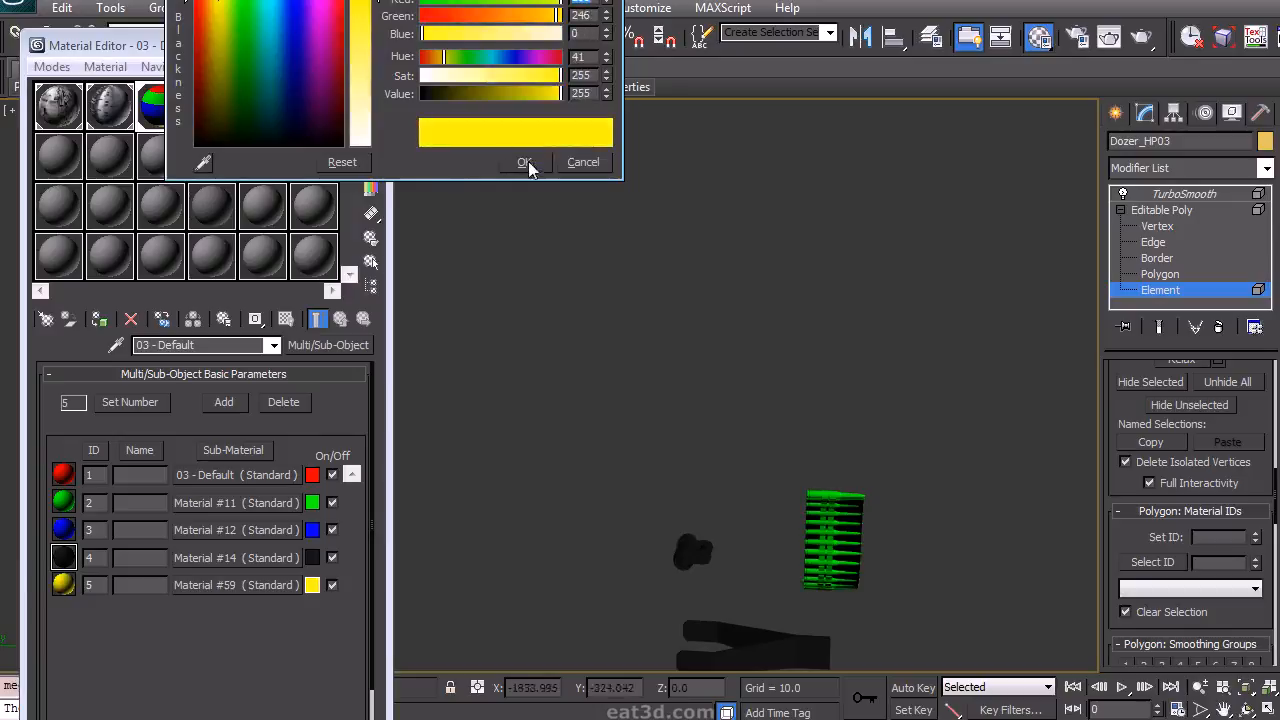
Select the ammunition belt element and give it the yellow sub-material's ID
drag(777, 443, 916, 607)
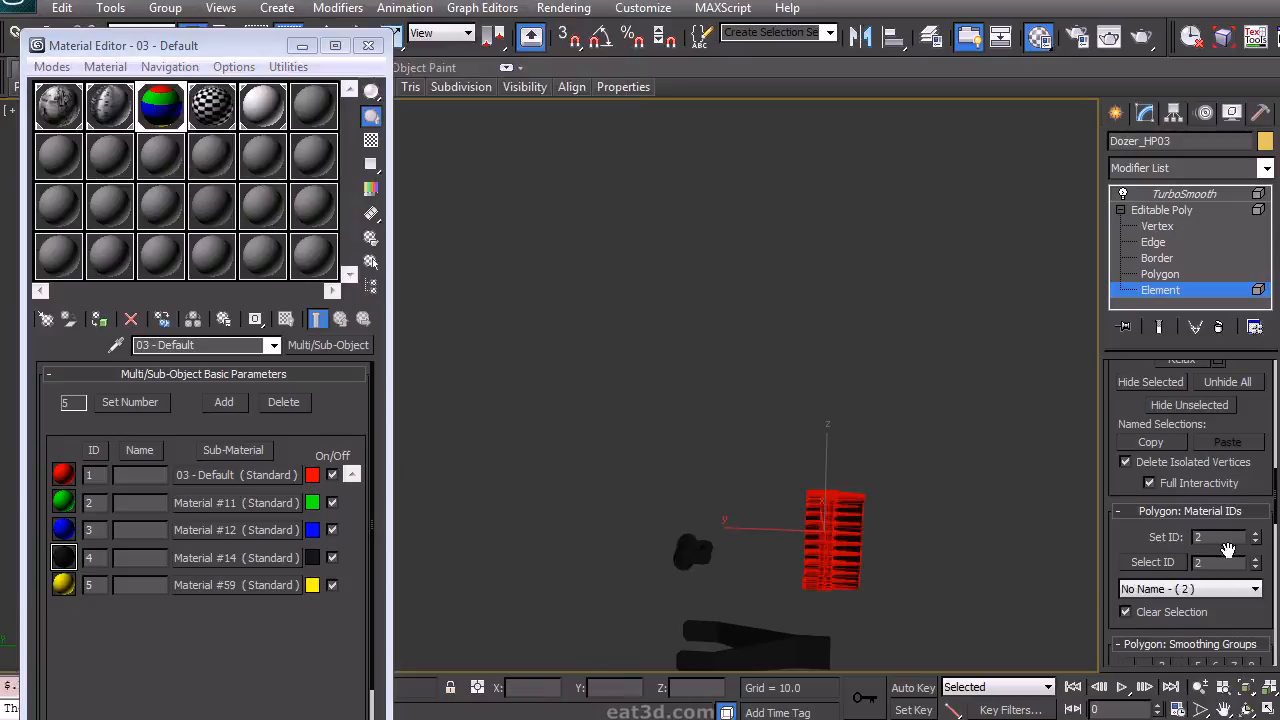
click(860, 456)
Examine the material colour assignments across the remaining high-poly pieces
alt+middle_drag(860, 456, 694, 514)
scroll(760, 531, down, 5)
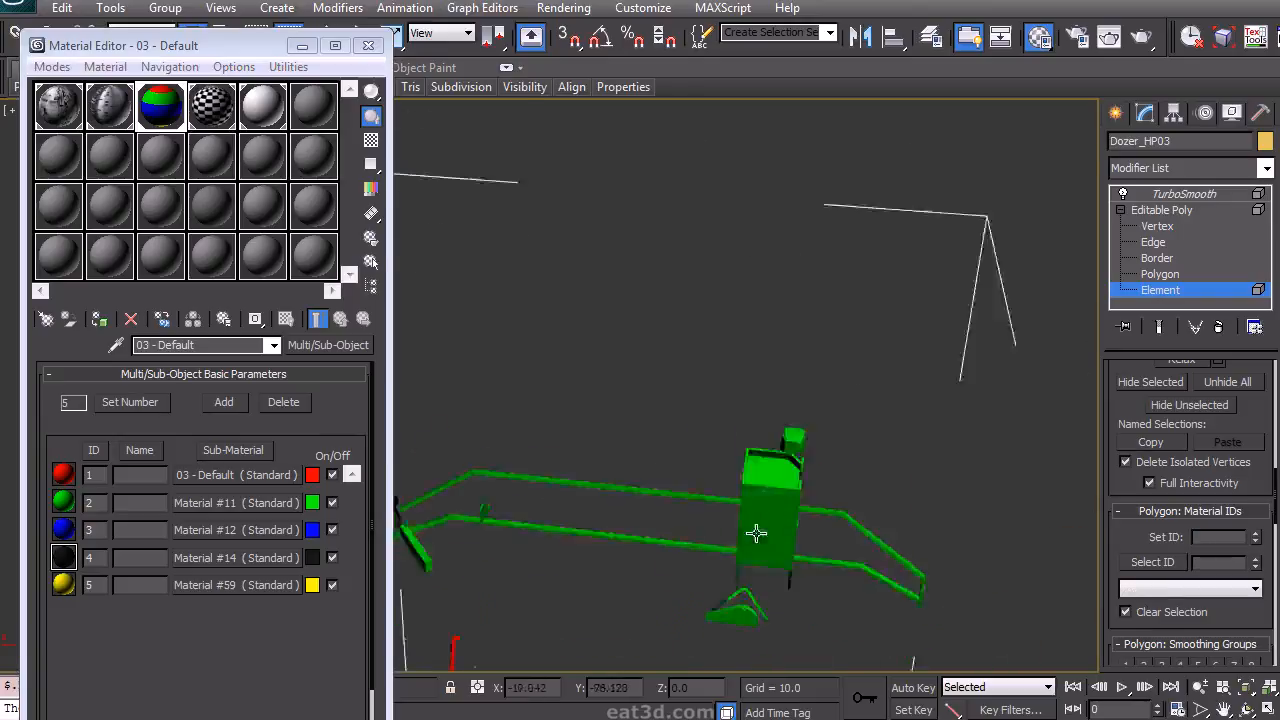
alt+middle_drag(819, 522, 842, 490)
scroll(643, 443, up, 3)
scroll(766, 457, up, 2)
scroll(700, 410, up, 3)
click(682, 374)
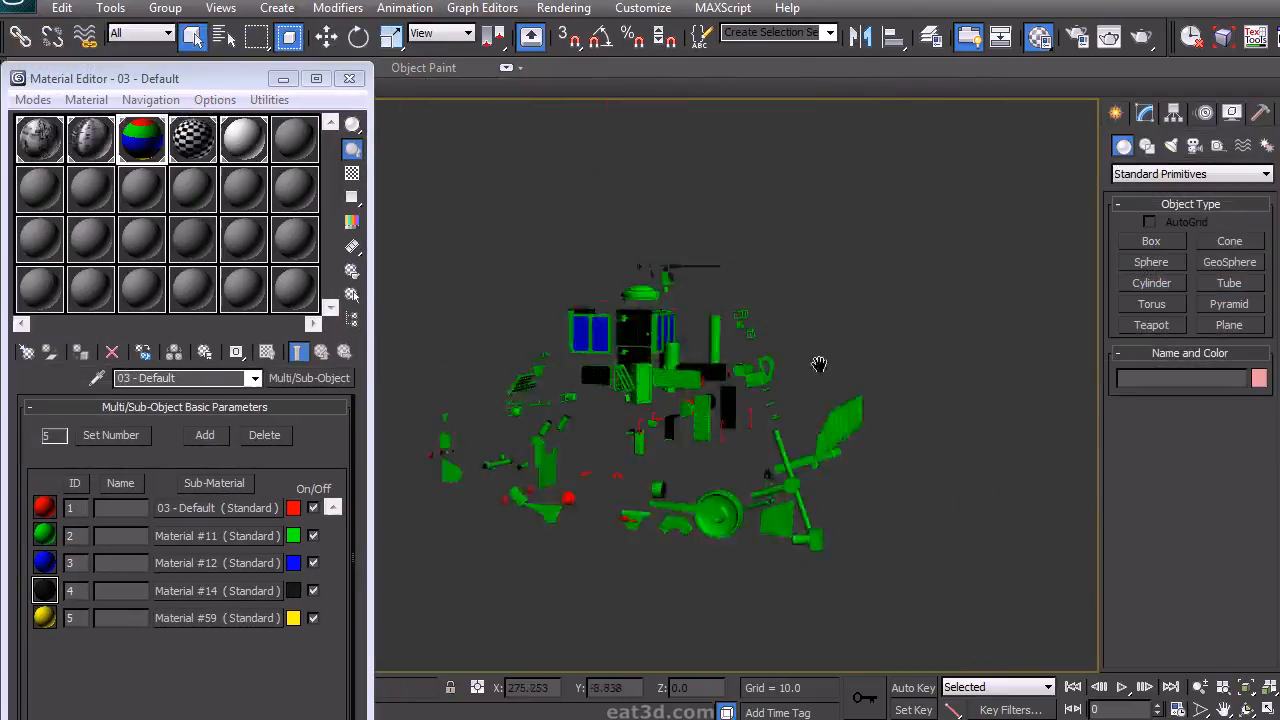
scroll(829, 371, up, 2)
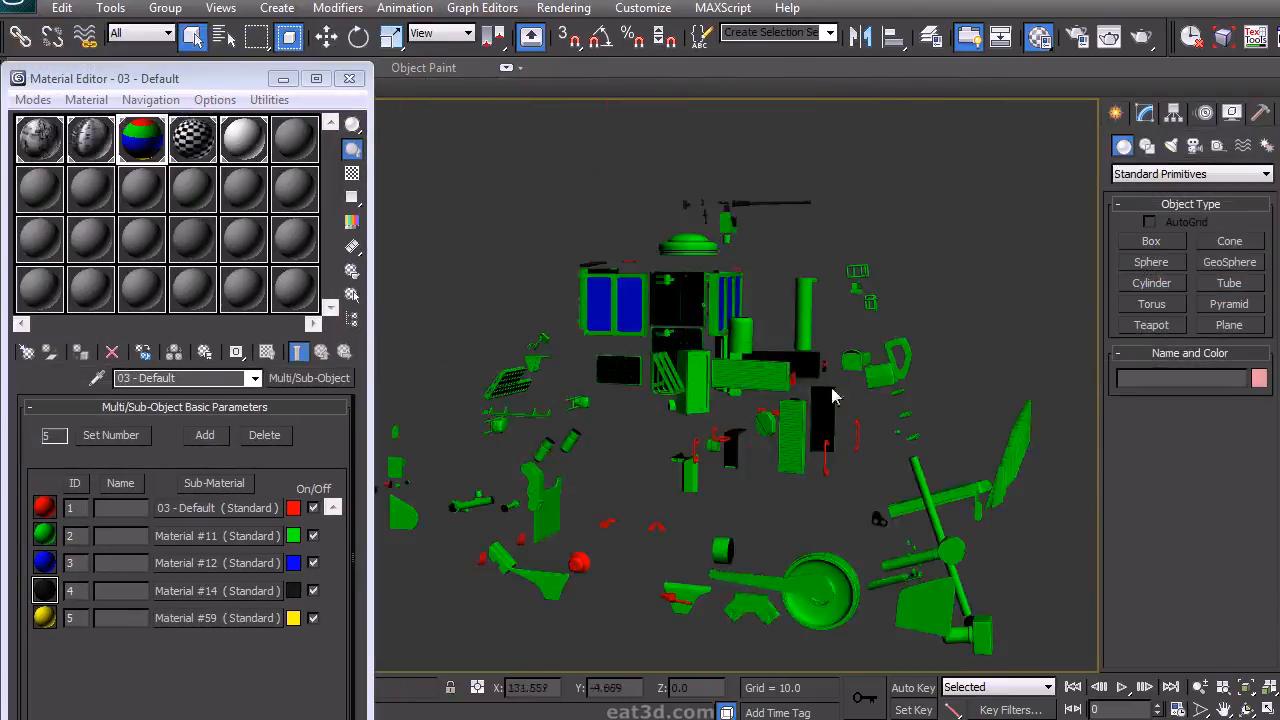
scroll(922, 432, up, 2)
In the HPPieces layer, hide Dozer_HP01 and show Dozer_HP02
click(930, 37)
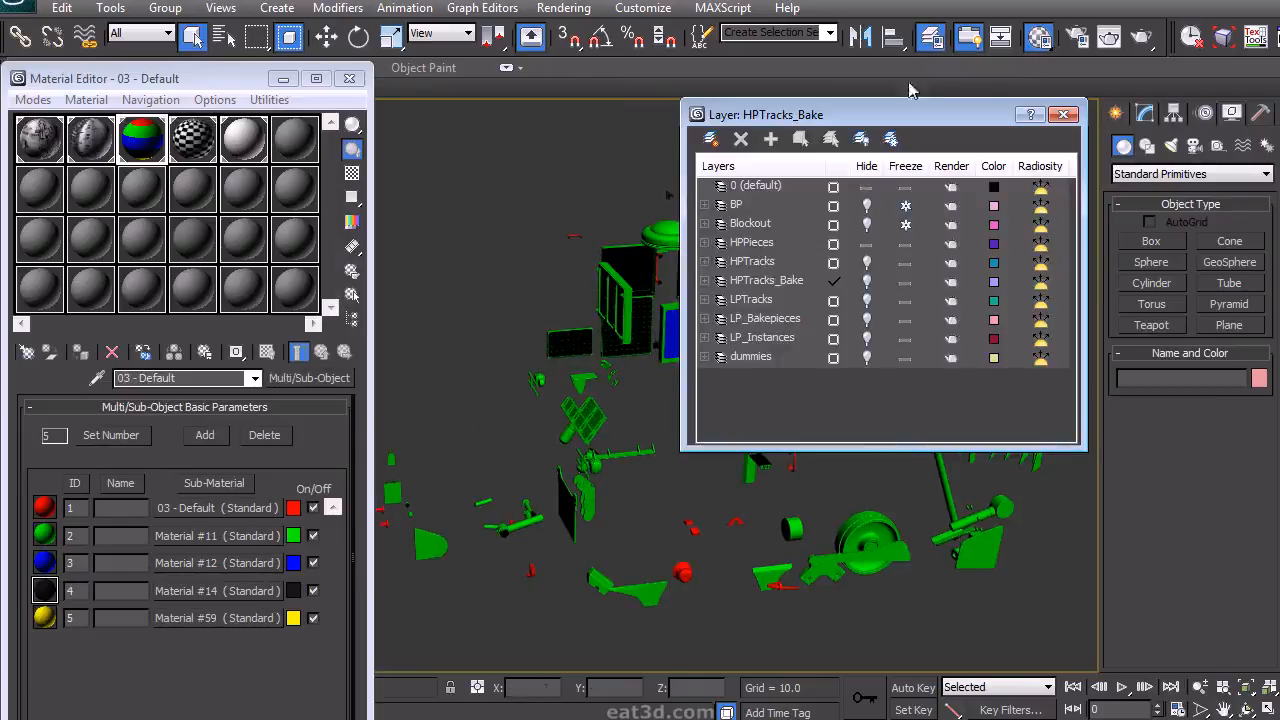
click(706, 243)
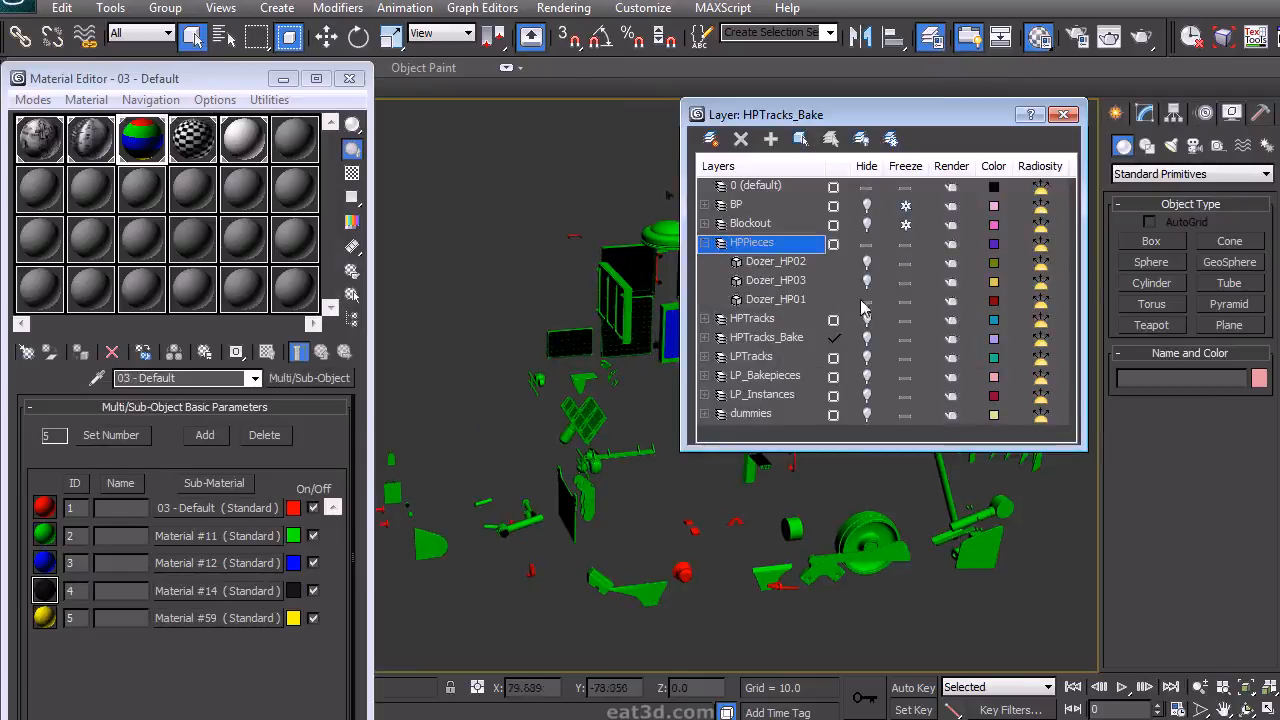
click(866, 301)
click(866, 263)
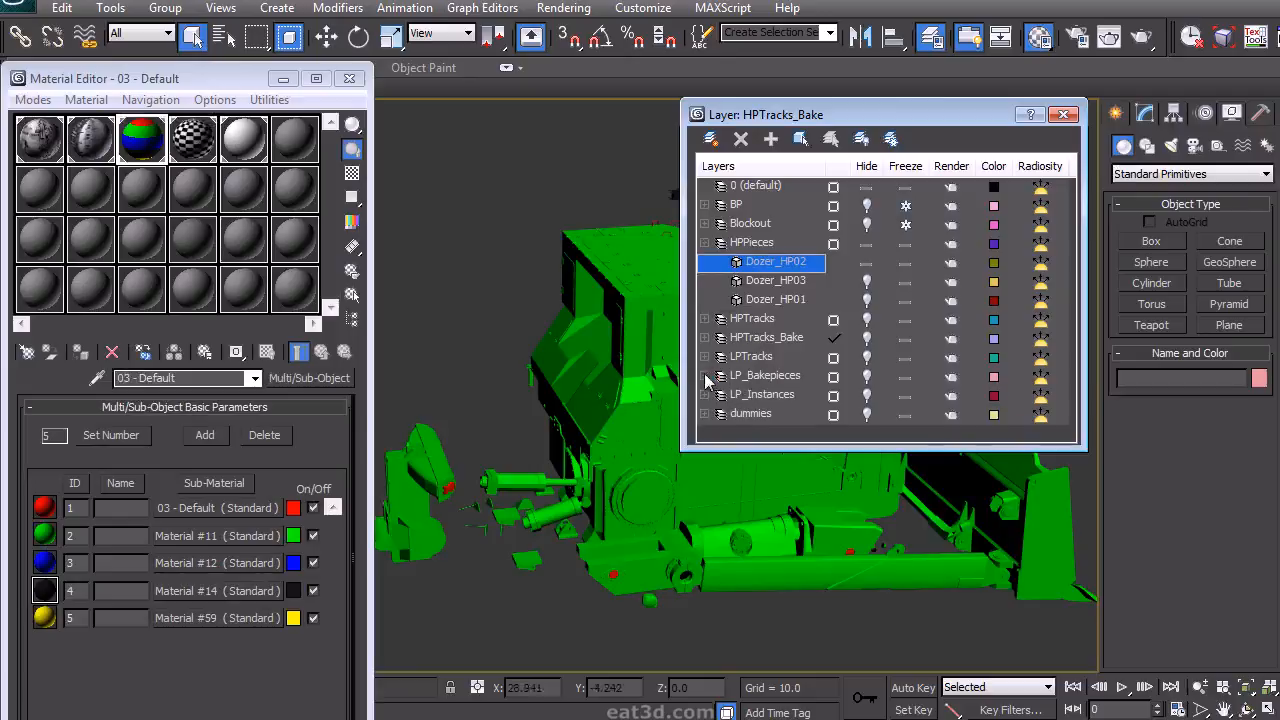
Show the LP_Bakepieces layer while hiding its Dozer_LP01 and Dozer_LP03 objects
click(705, 376)
scroll(921, 398, down, 2)
click(866, 300)
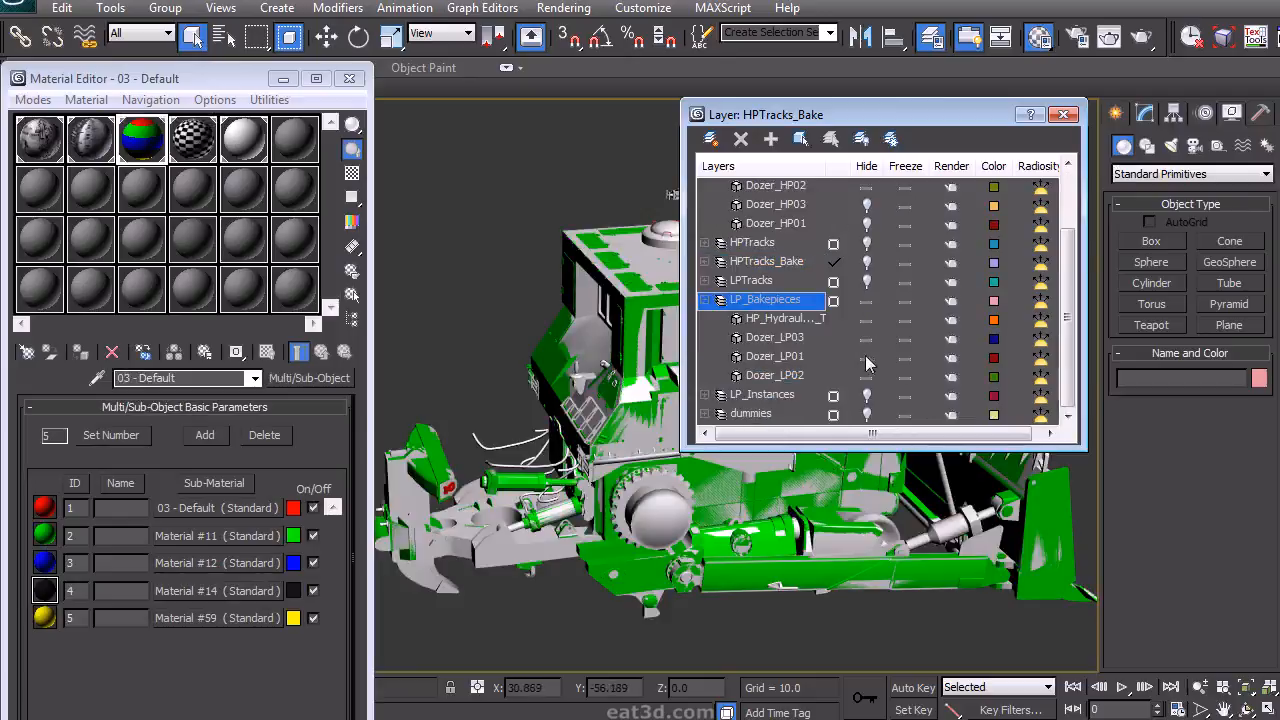
click(866, 339)
Select the low-poly Dozer_LP02 object and close the layer manager and material editor
click(774, 375)
click(800, 138)
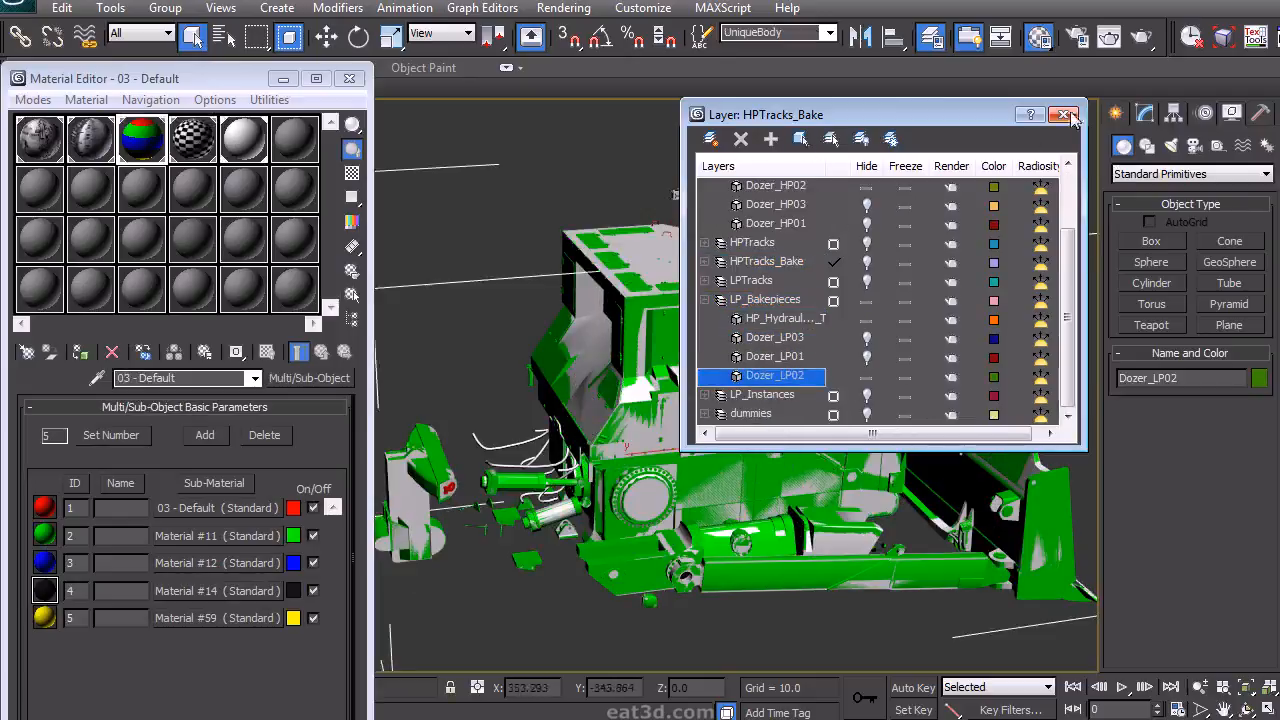
click(930, 37)
click(349, 78)
Open Render To Texture and set the render setup's advanced lighting to <no lighting plug-in>
key(0)
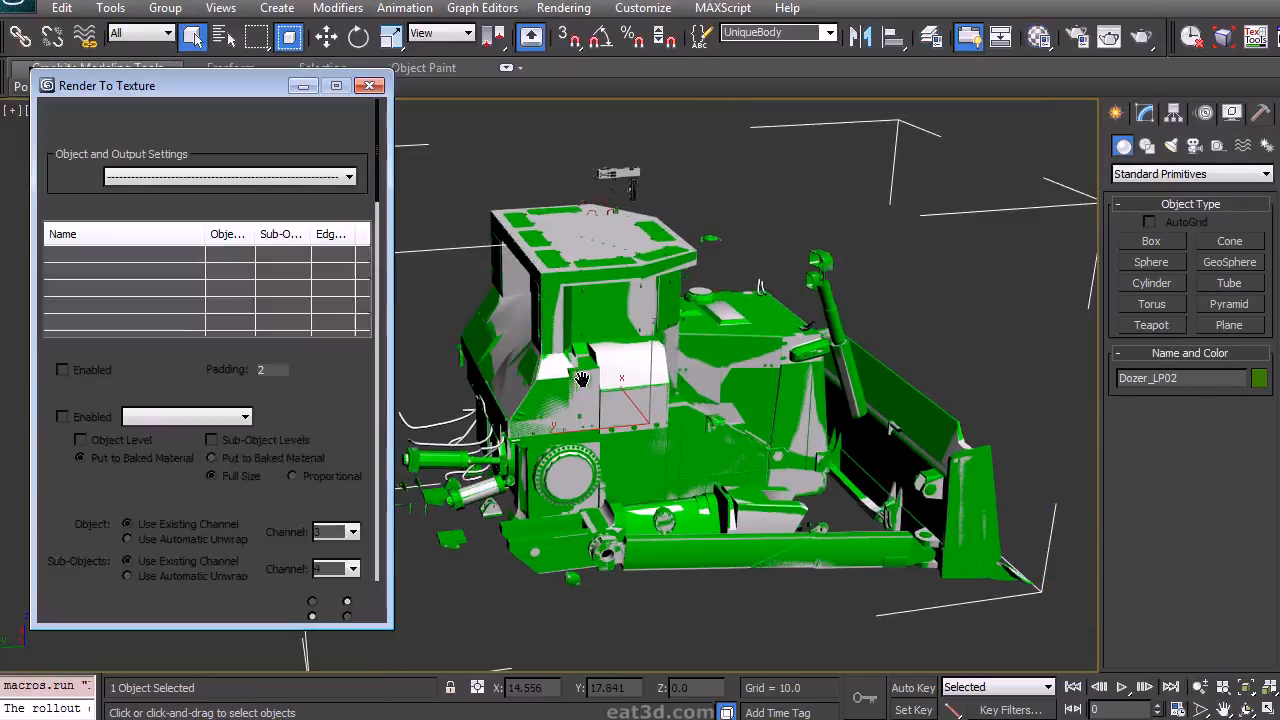
key(F10)
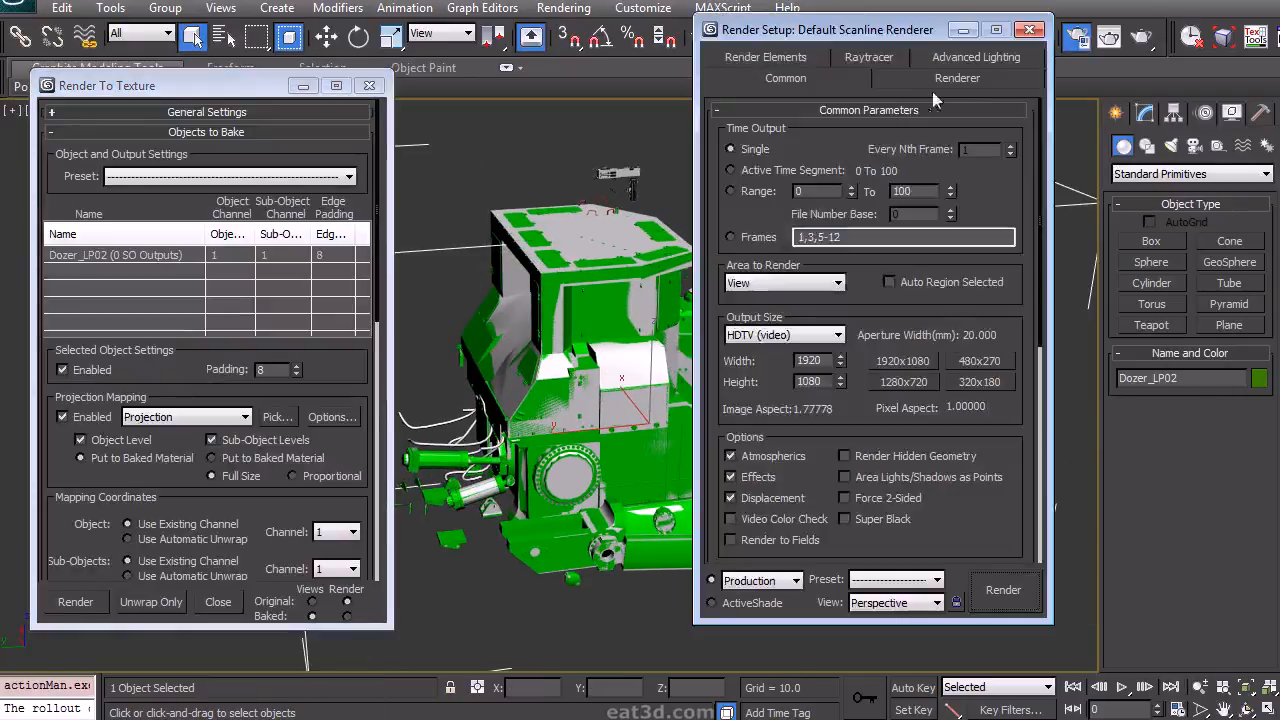
click(976, 78)
click(835, 140)
click(800, 158)
click(728, 450)
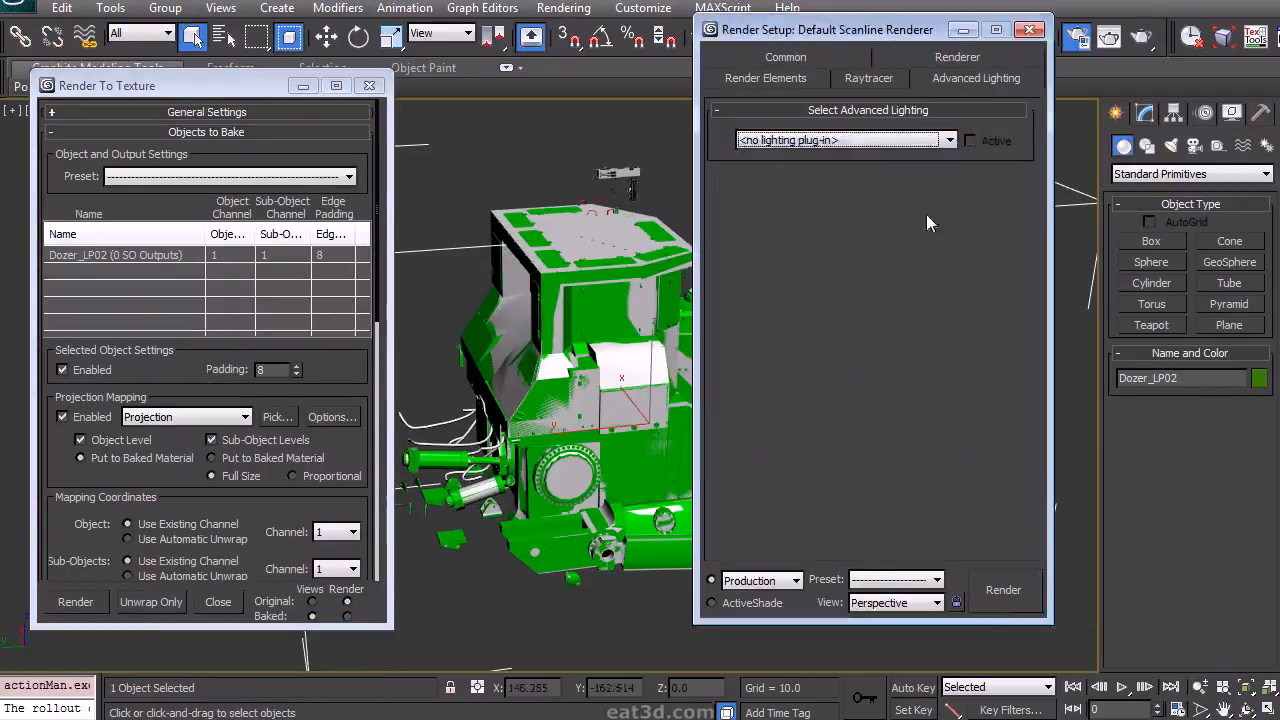
click(1029, 29)
Add a DiffuseMap element to Dozer_LP02's bake outputs
scroll(210, 400, down, 5)
click(95, 337)
click(130, 418)
double_click(581, 325)
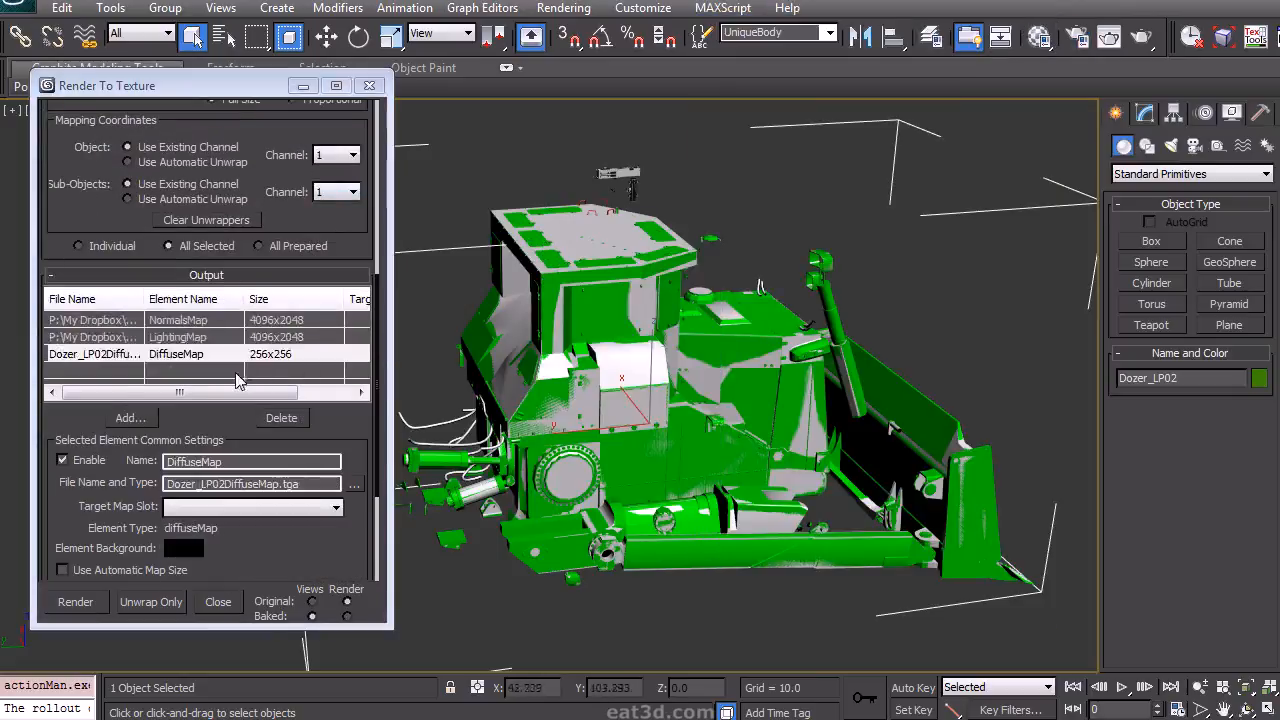
Set the DiffuseMap output file to Dozer_LP02DiffuseMap.tga in the P:\My Dropbox\Projects\Dozer2\Out\Bakes folder
click(115, 337)
click(100, 354)
scroll(352, 400, down, 3)
click(354, 393)
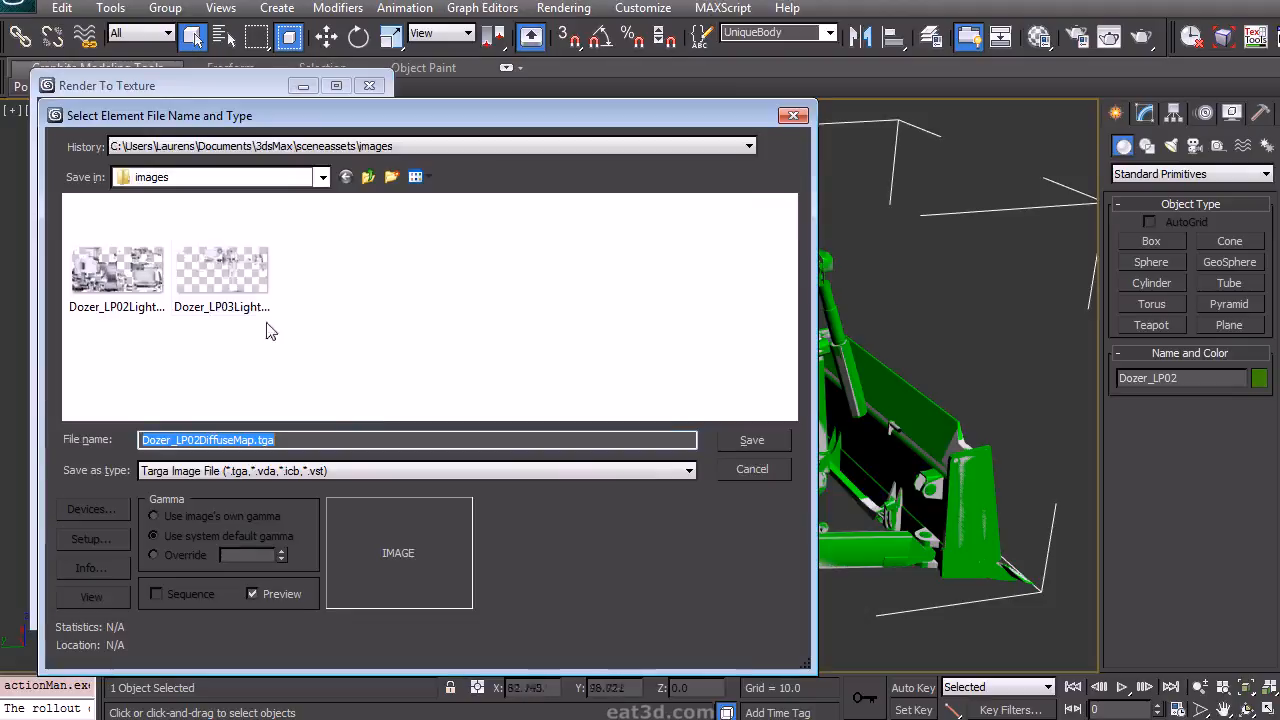
click(359, 143)
click(366, 177)
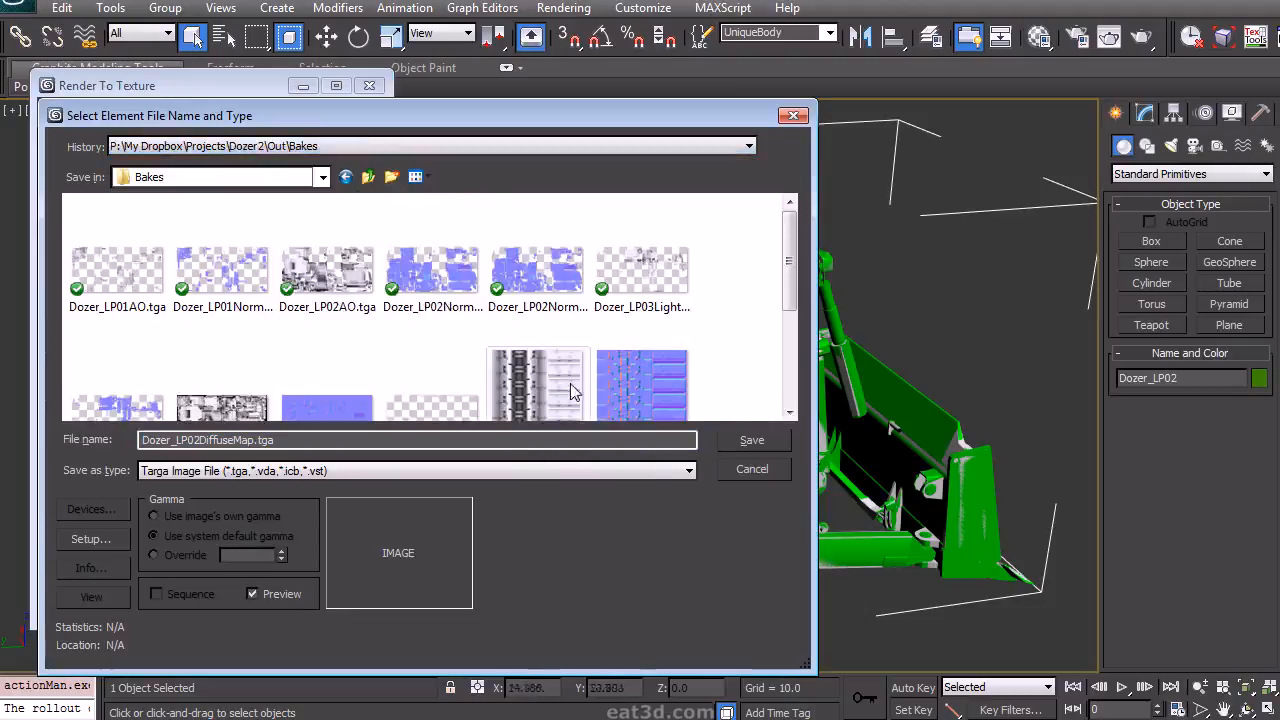
click(752, 441)
click(588, 510)
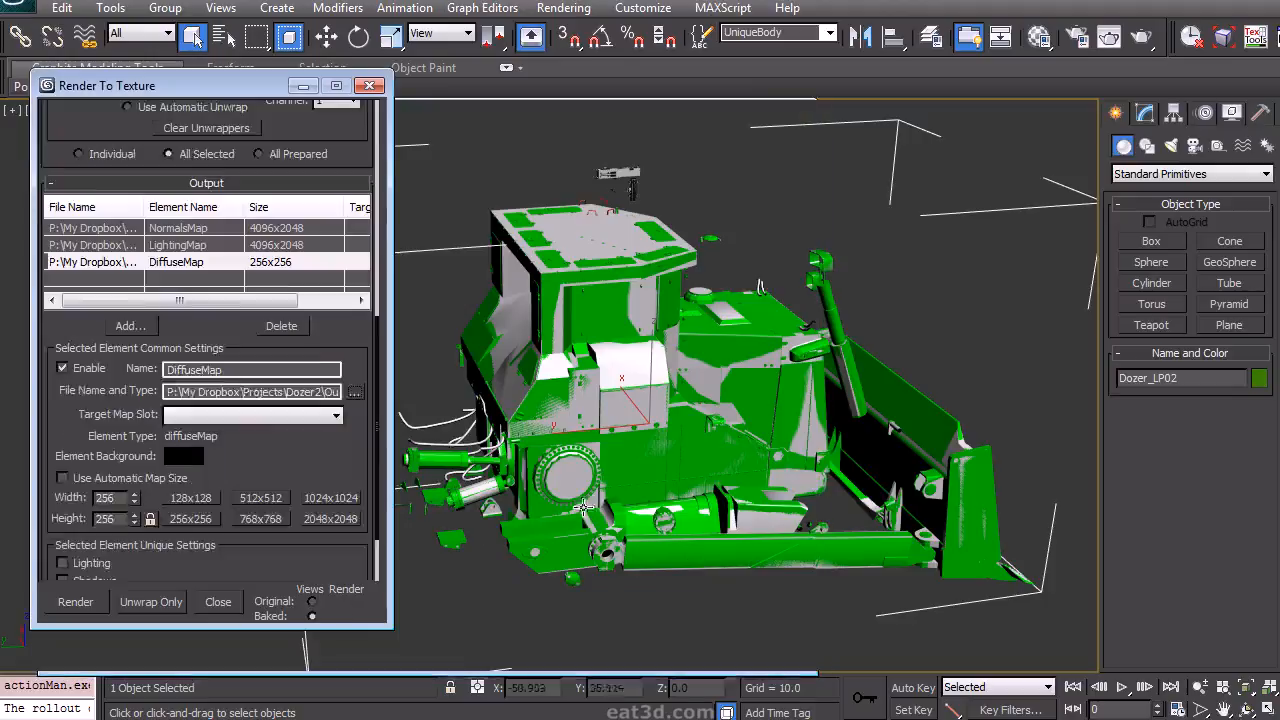
Set the size of Dozer_LP02's DiffuseMap element to 4096x2048
drag(296, 431, 292, 359)
click(326, 430)
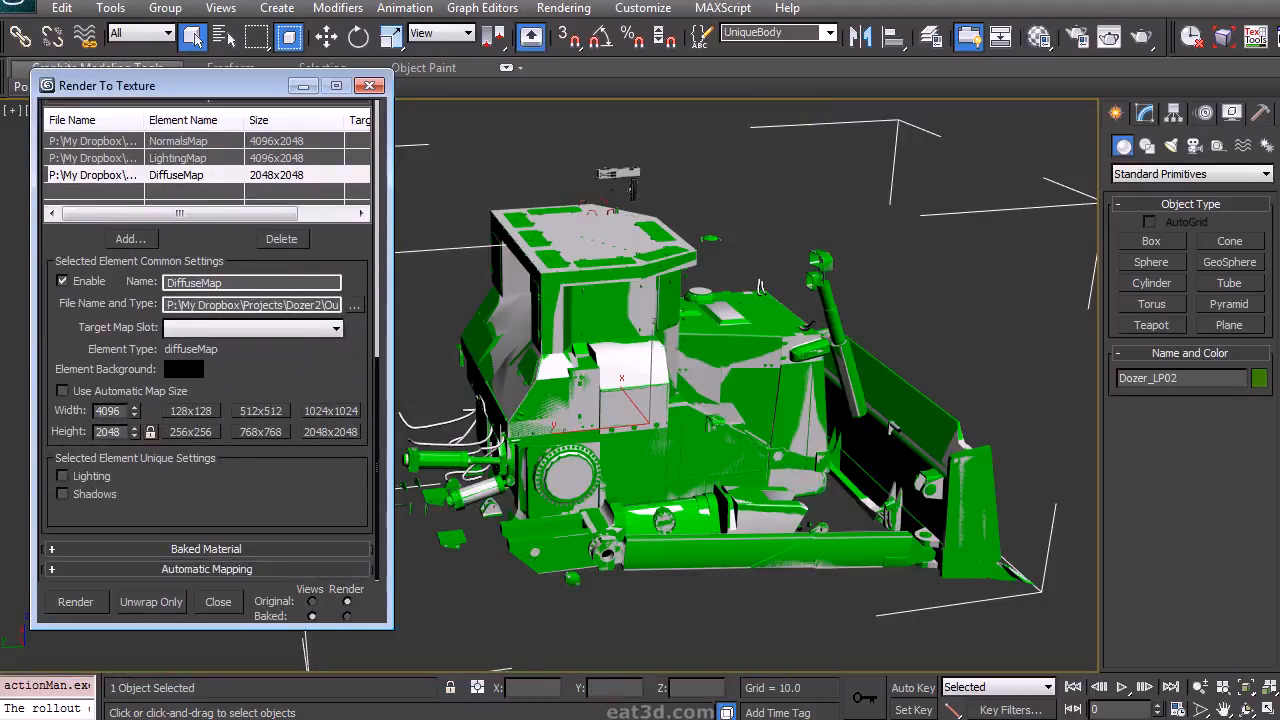
Check Dozer_LP02's projection options, bake its diffuse map and close the rendered frame
scroll(180, 470, up, 4)
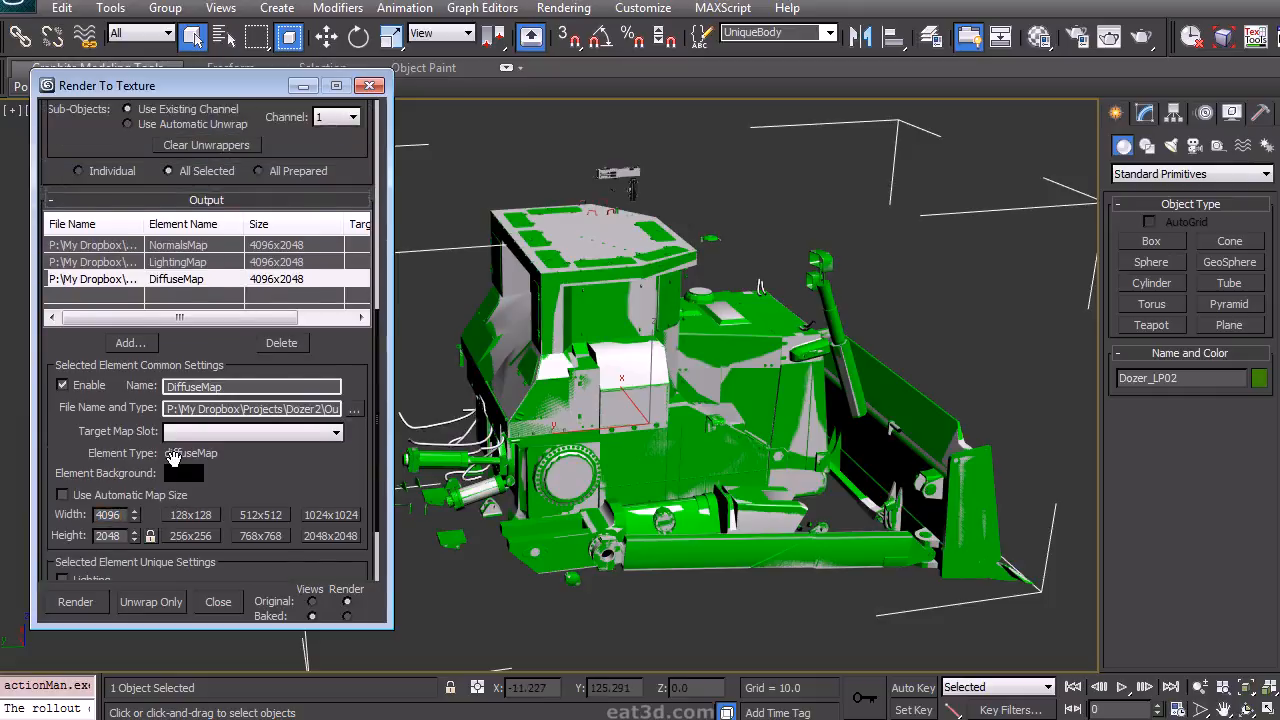
scroll(265, 460, up, 8)
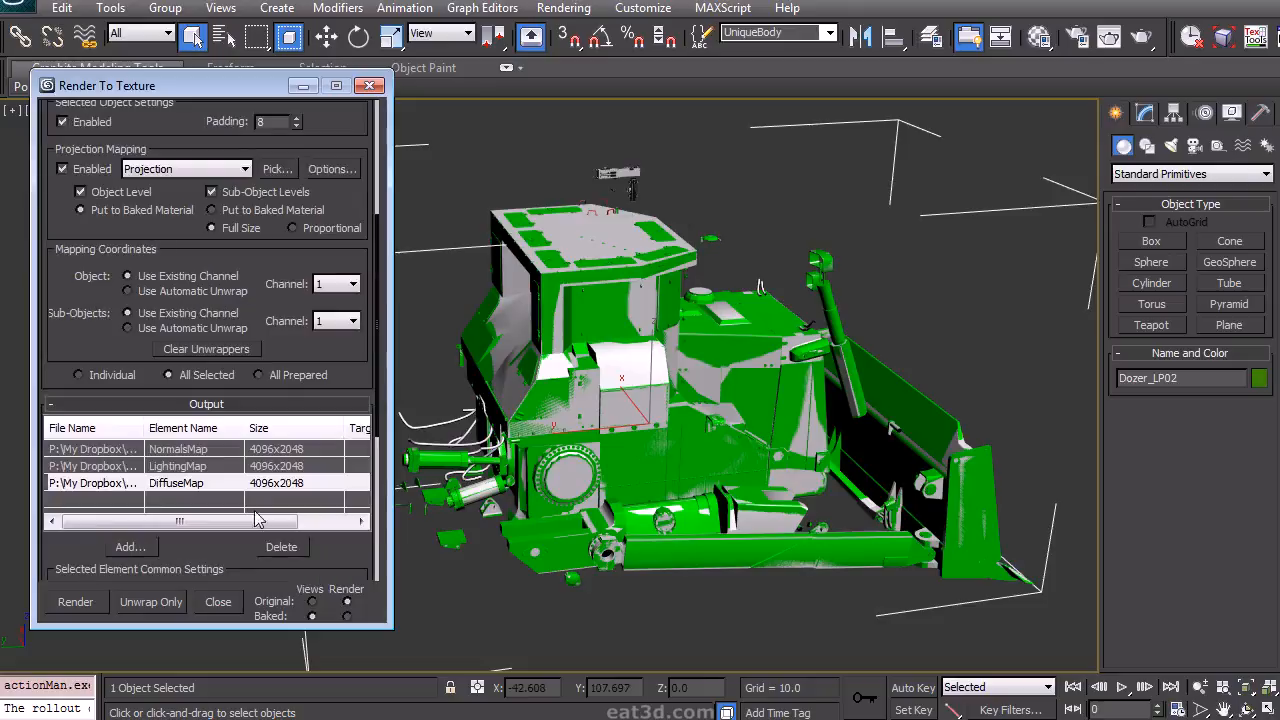
click(334, 169)
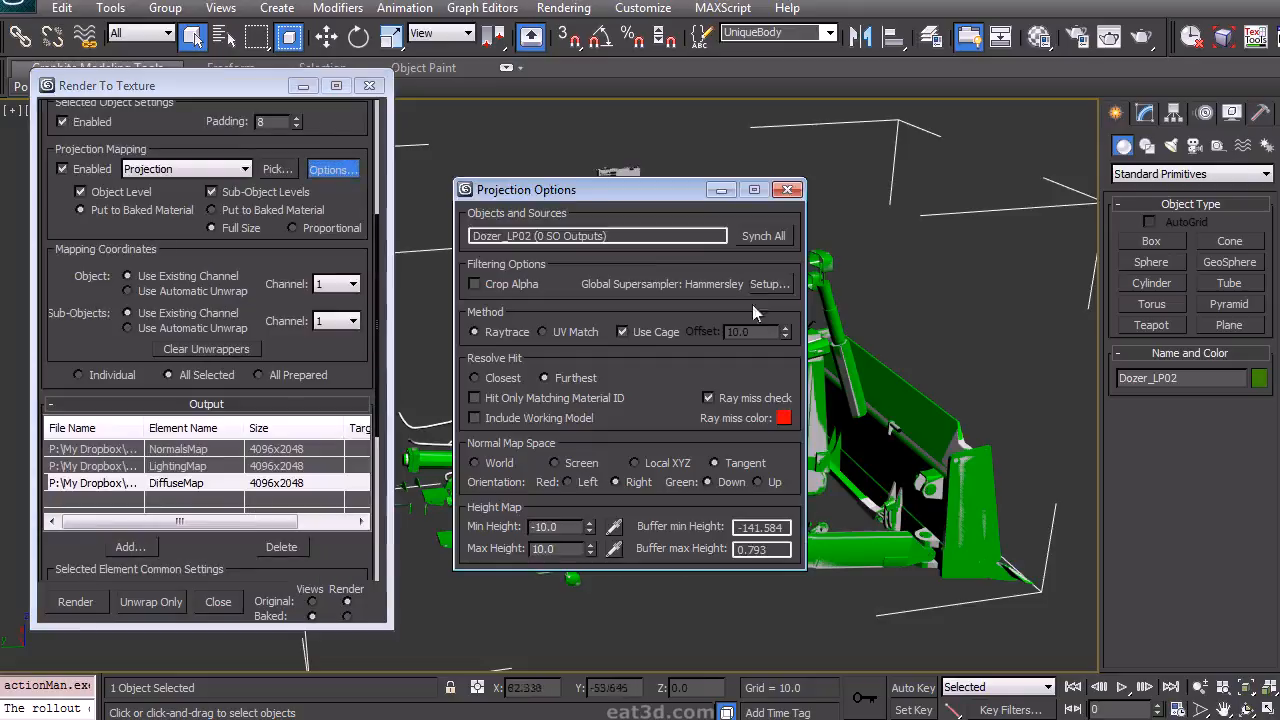
click(788, 190)
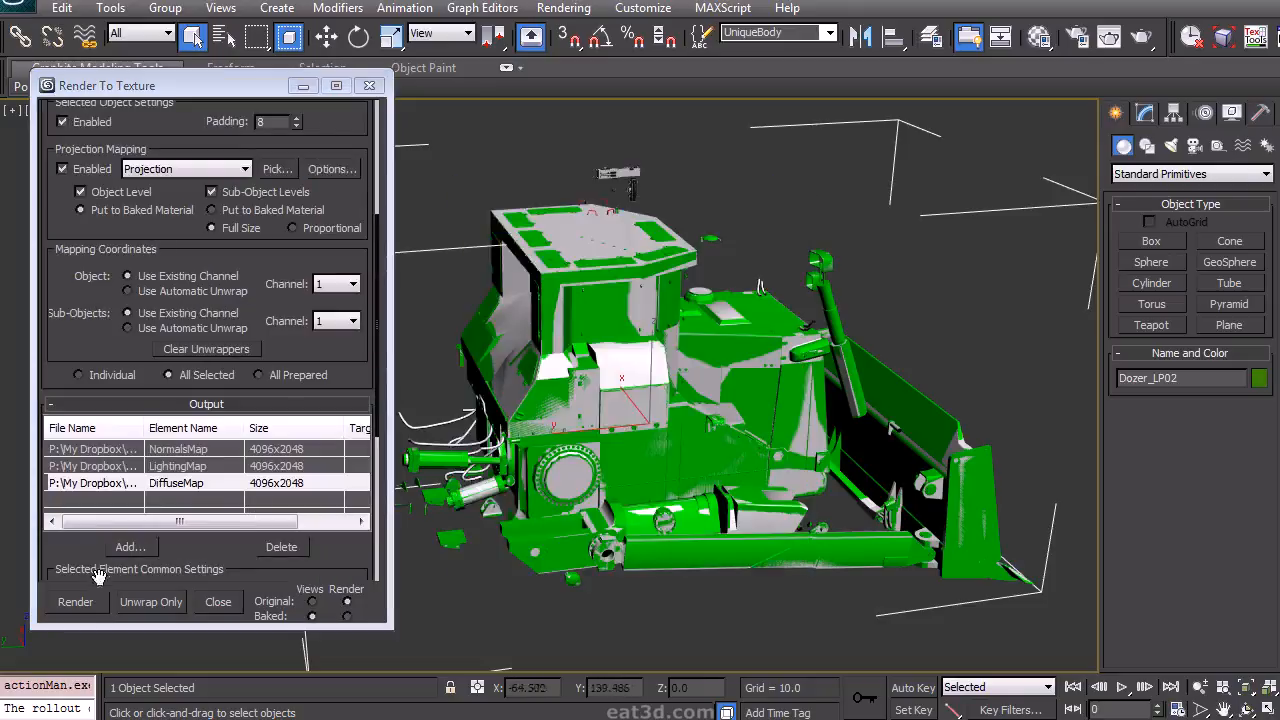
click(89, 605)
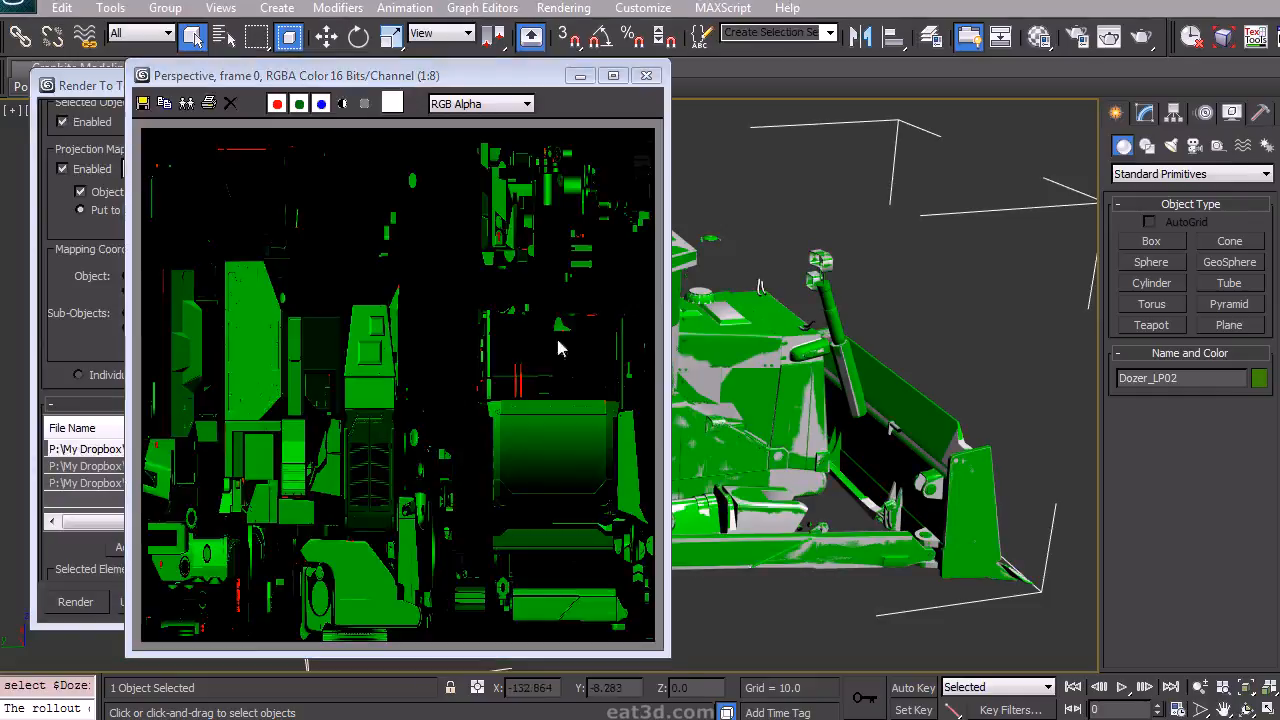
click(646, 75)
Change Dozer_LP02's ray miss color in the projection options to pure green (red 0, green 255, blue 0)
scroll(340, 290, up, 2)
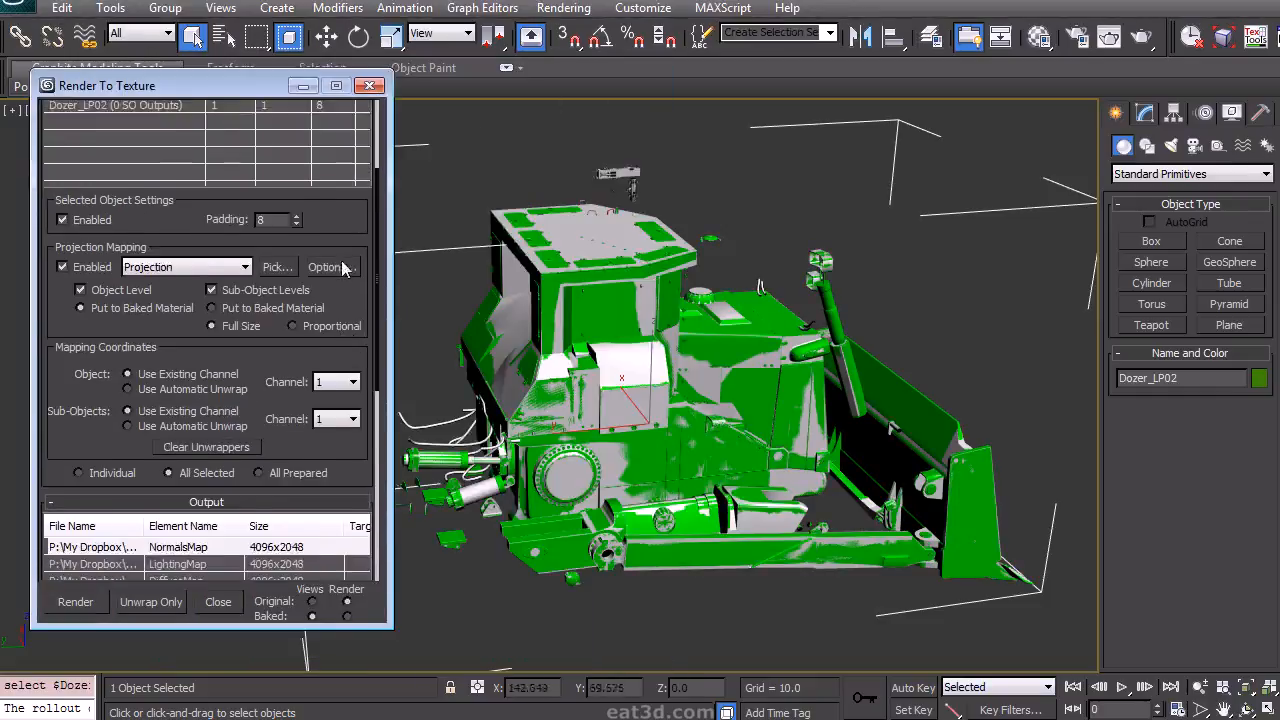
click(332, 267)
click(783, 418)
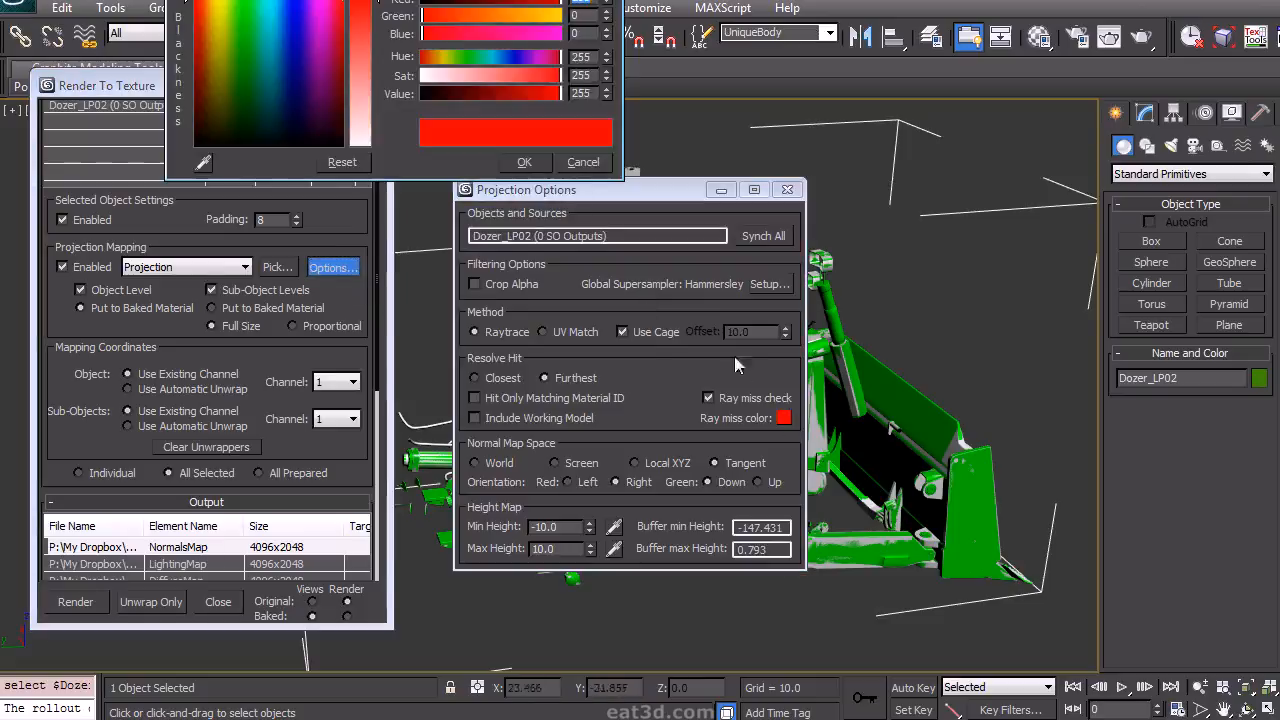
right_click(602, 8)
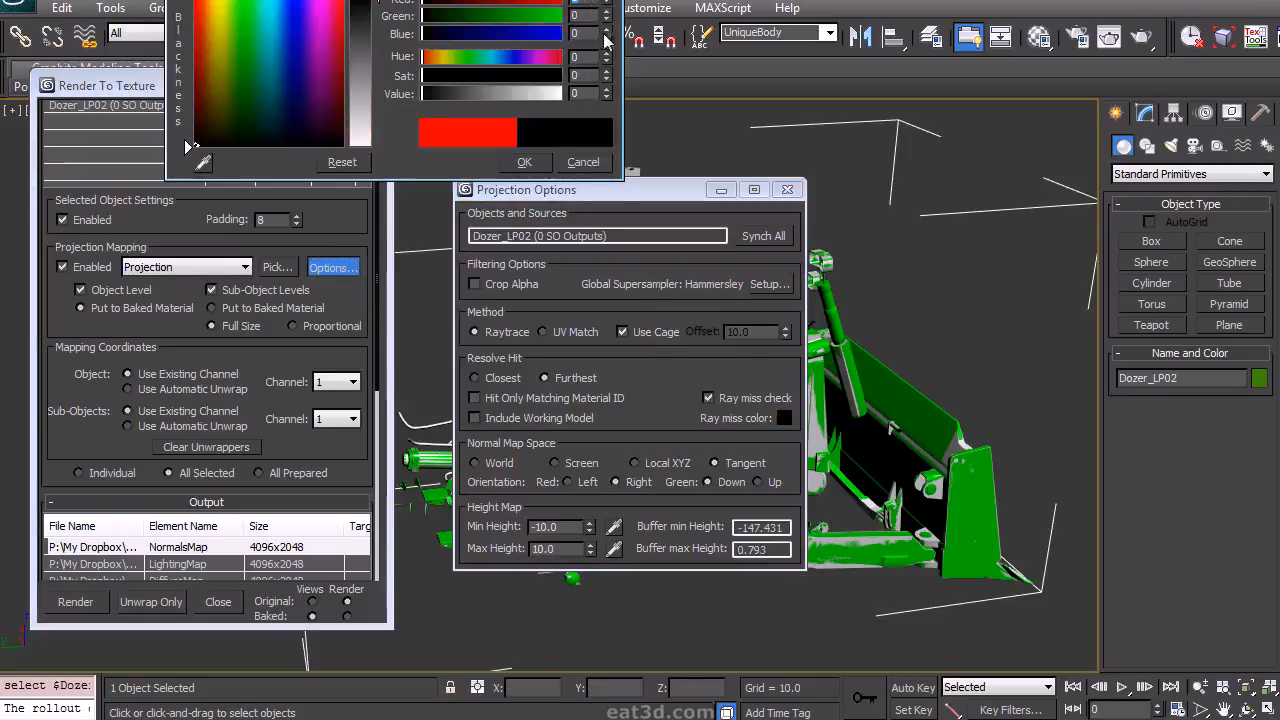
drag(607, 17, 607, 0)
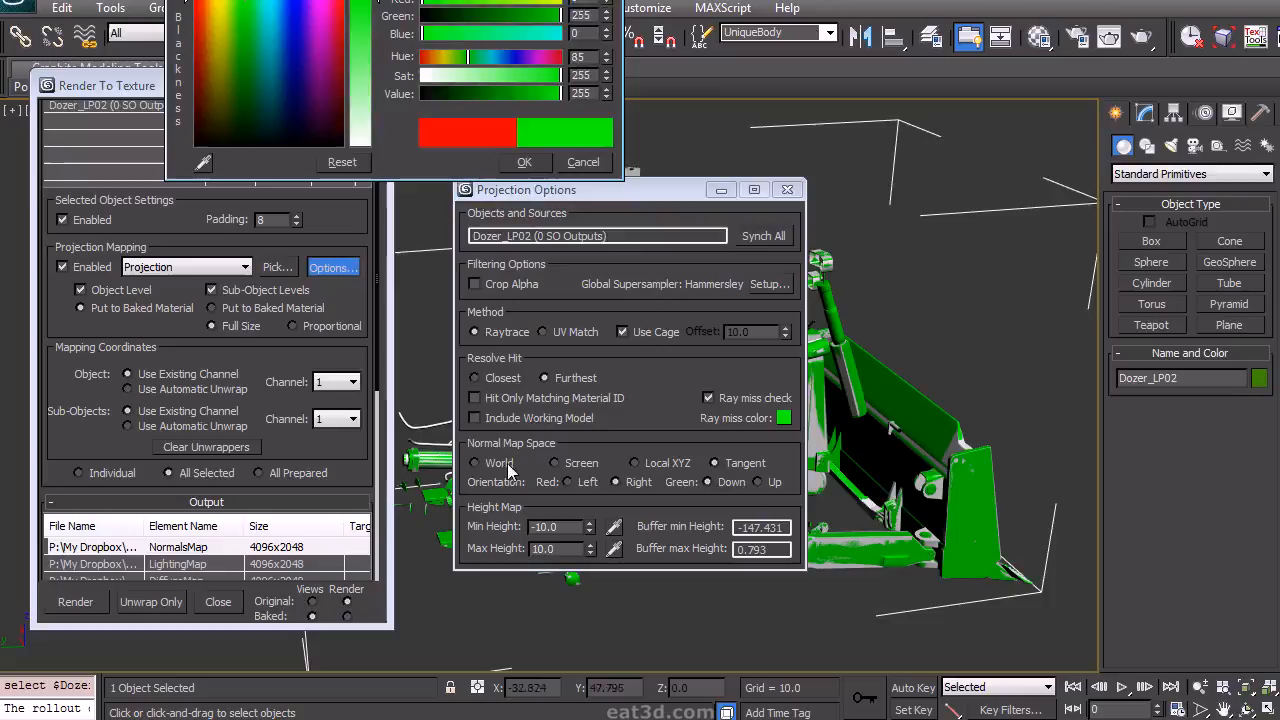
click(529, 191)
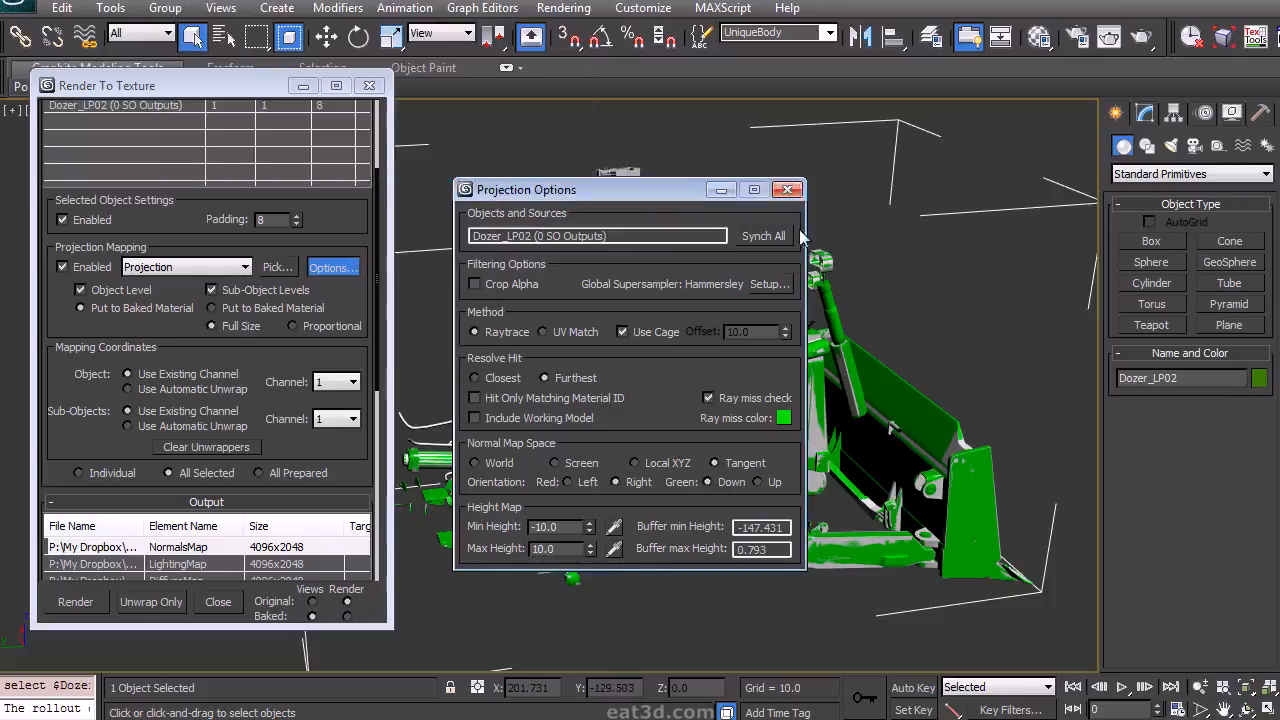
click(788, 189)
In the layer manager, hide Dozer_HP02 and Dozer_LP02 and unhide Dozer_LP01, keeping the HP_Hydraulics piece shown
click(931, 37)
click(705, 318)
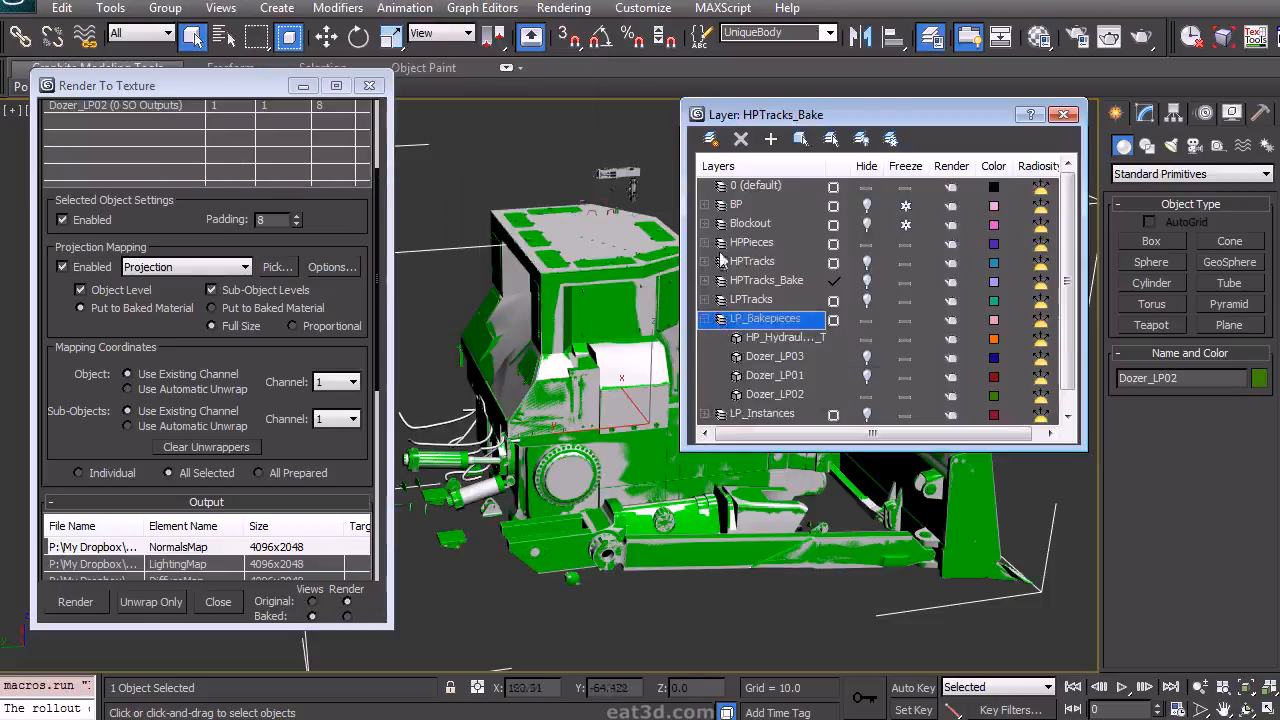
click(705, 242)
click(867, 262)
scroll(873, 270, down, 1)
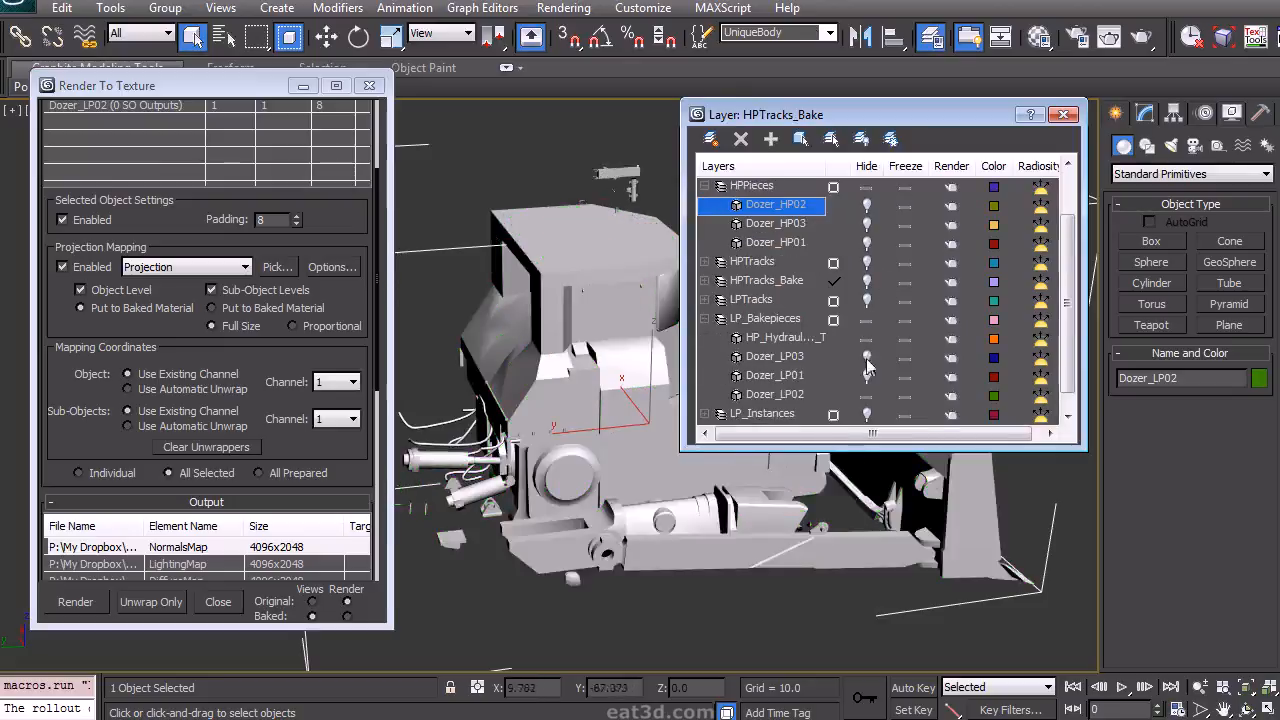
click(866, 396)
click(866, 376)
scroll(866, 376, down, 1)
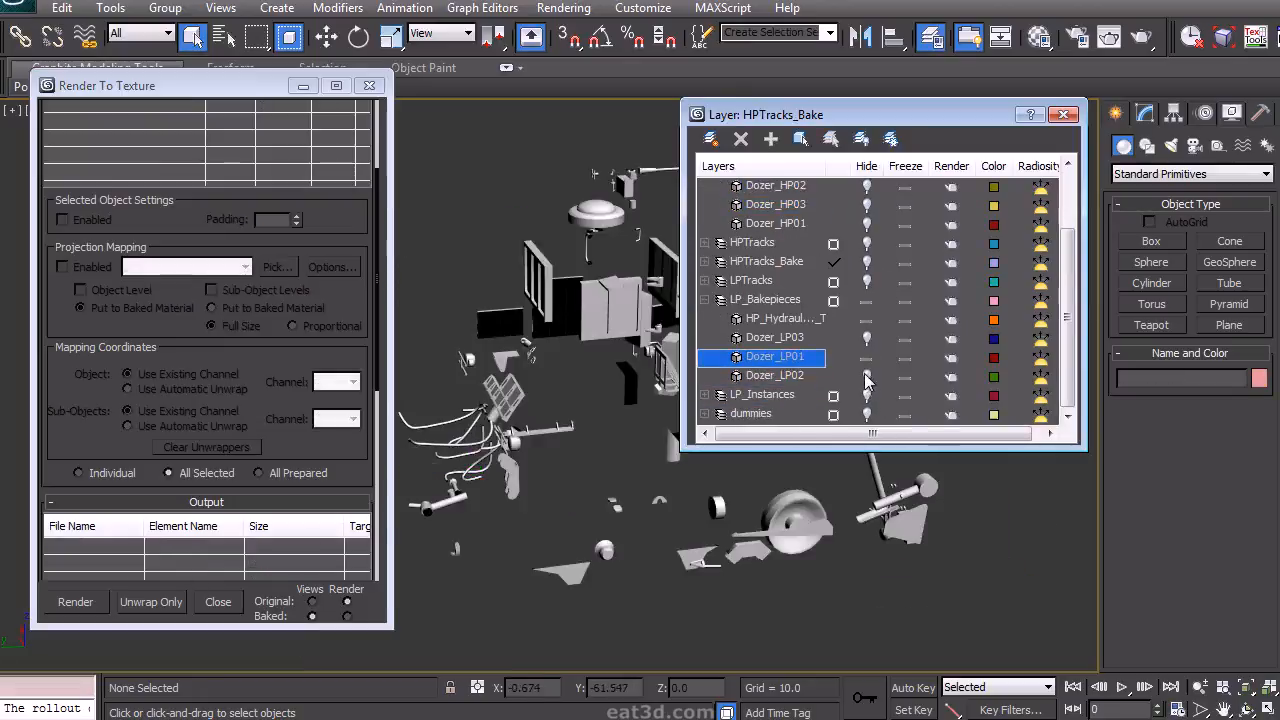
click(866, 318)
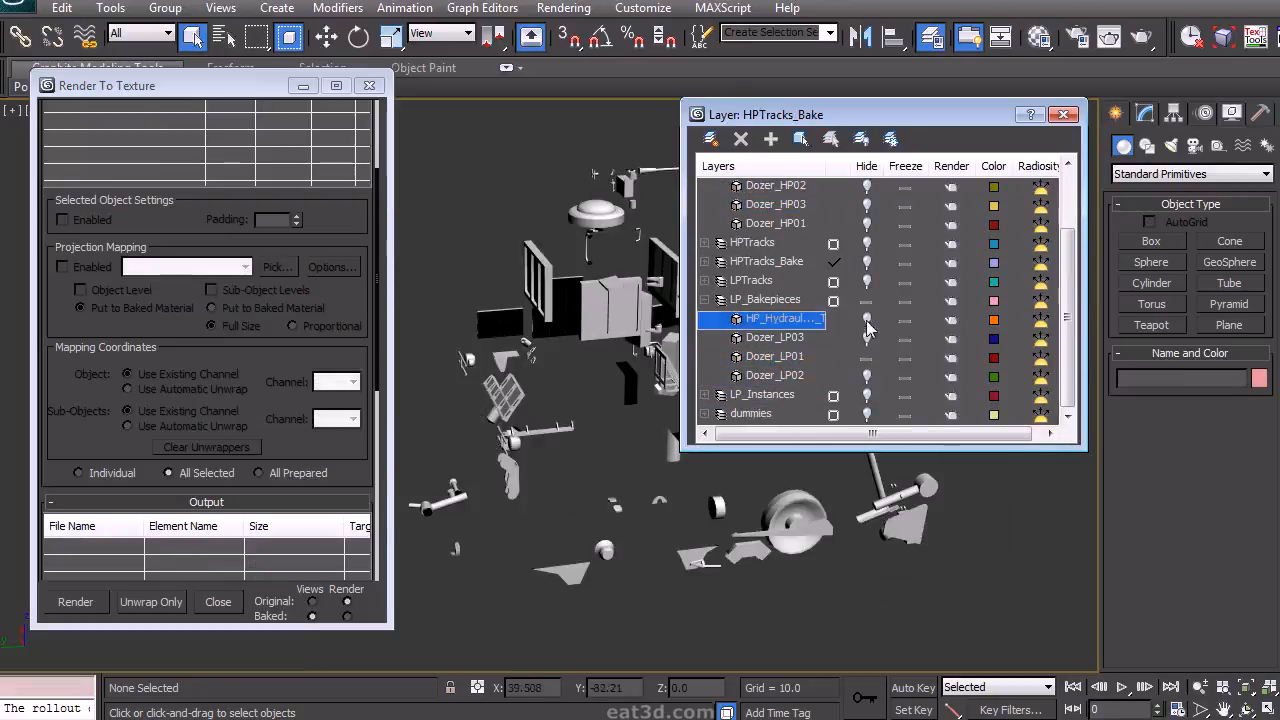
click(866, 320)
Unhide the high-poly Dozer_HP01 and select the low-poly Dozer_LP01 object from its layer
scroll(870, 335, up, 1)
scroll(868, 305, down, 1)
scroll(874, 322, up, 1)
click(867, 282)
scroll(868, 288, down, 1)
click(785, 357)
click(800, 141)
Change Dozer_LP01's ray miss color in the projection options to green
click(334, 268)
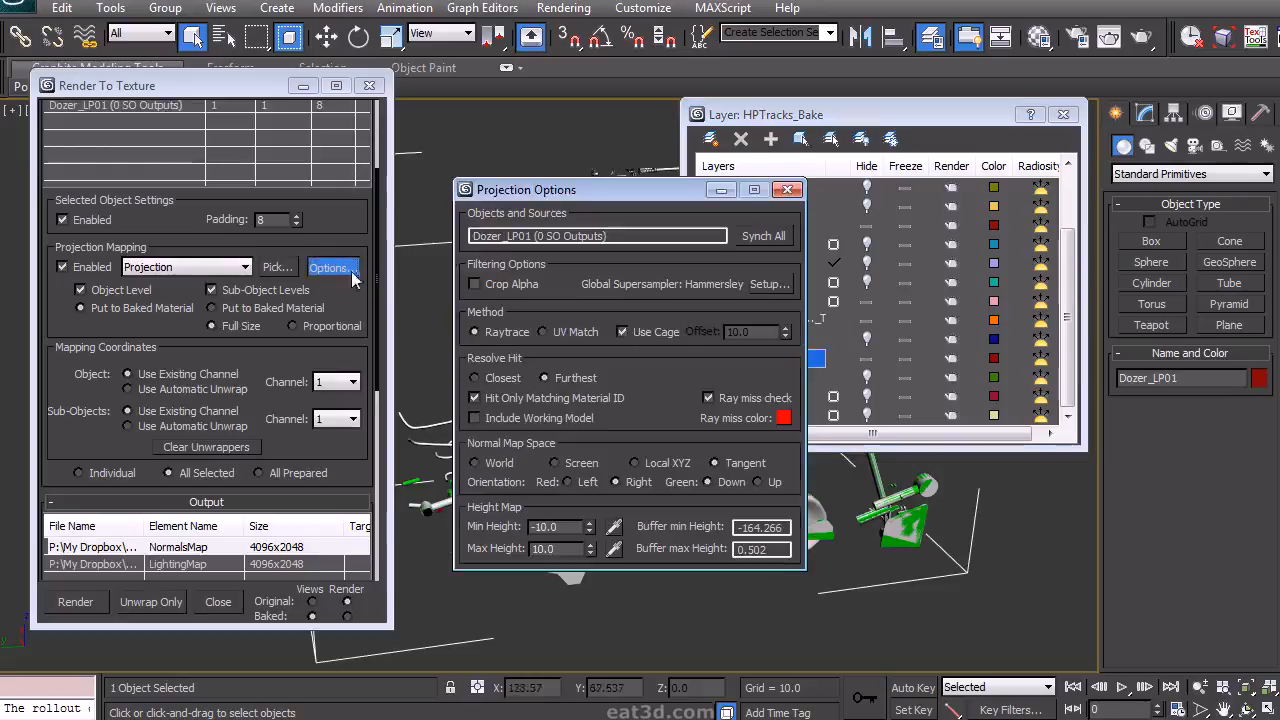
click(783, 418)
right_click(606, 3)
drag(606, 15, 606, 0)
click(529, 162)
click(788, 189)
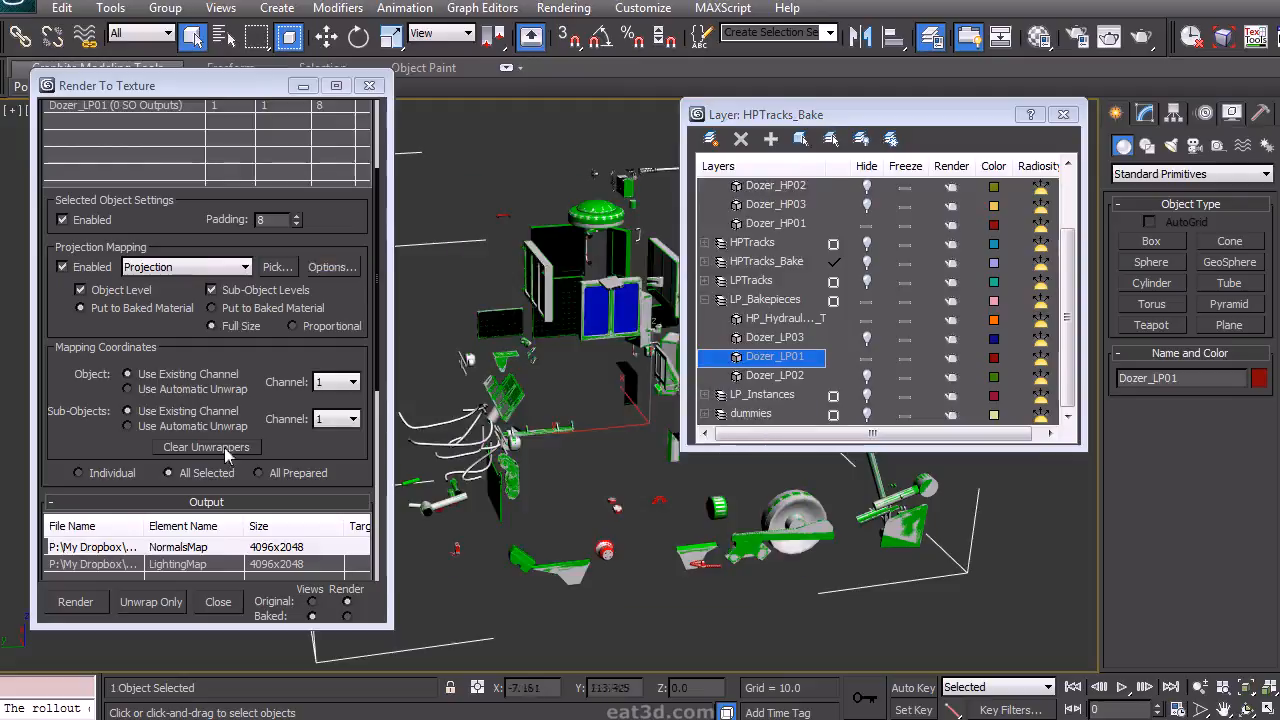
Add a DiffuseMap element to Dozer_LP01's bake outputs and set its size to 4096x2048
scroll(127, 345, down, 5)
click(129, 345)
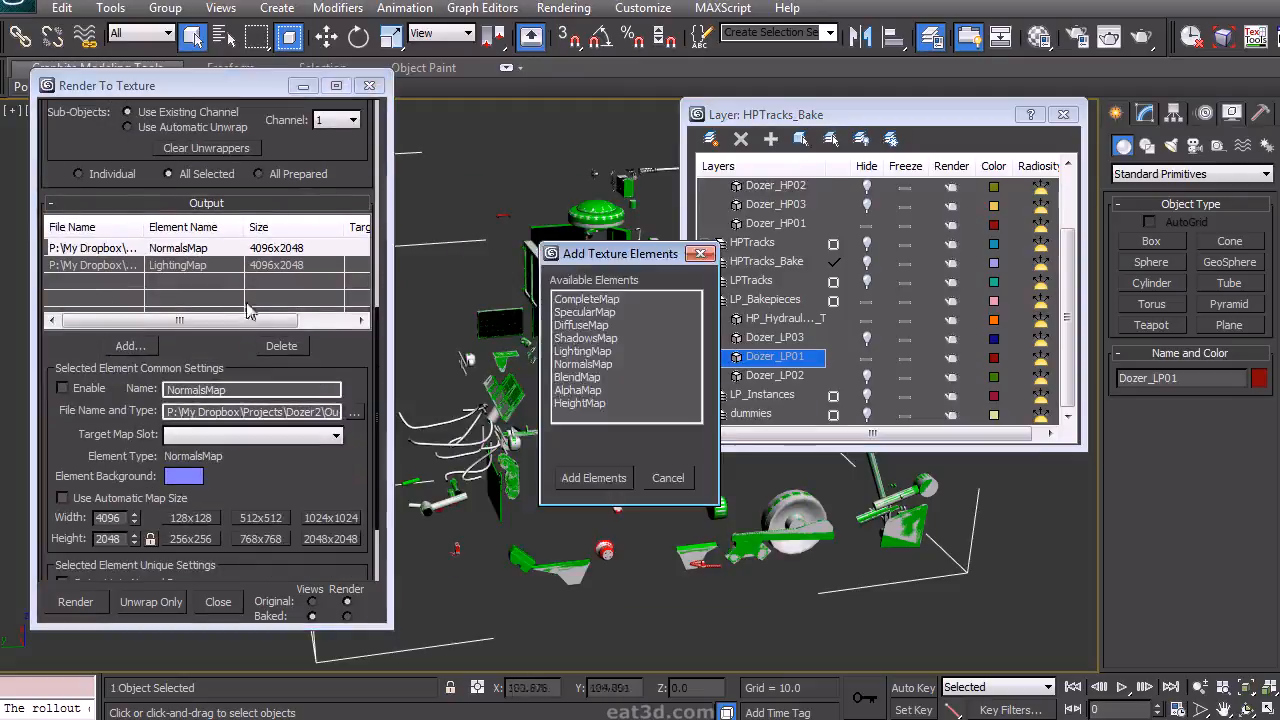
double_click(585, 326)
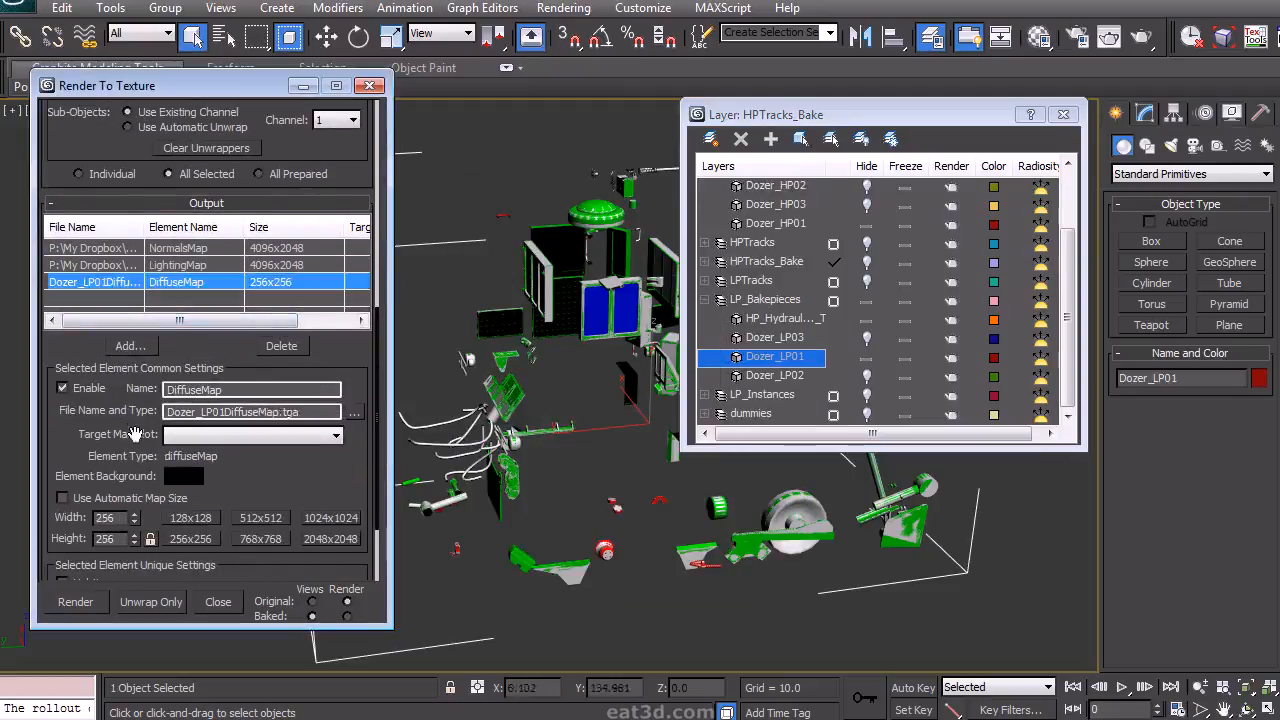
scroll(133, 422, down, 1)
click(332, 490)
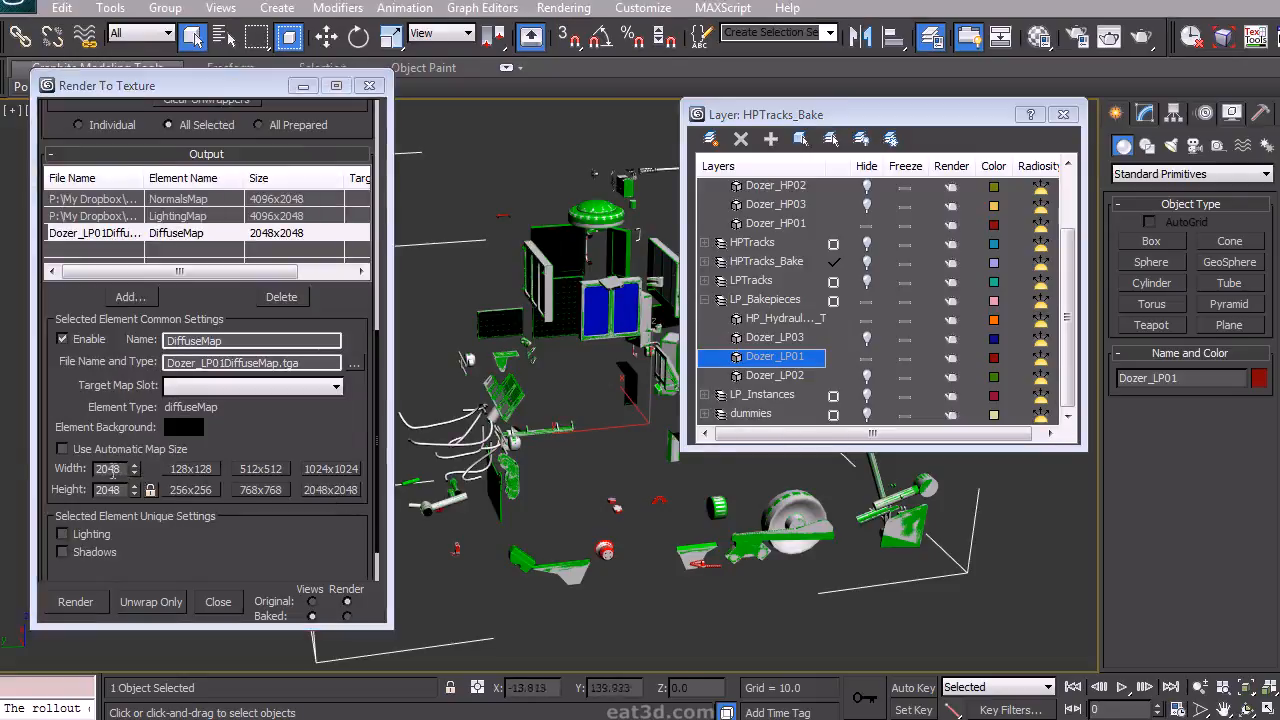
click(109, 469)
text(4096)
key(Return)
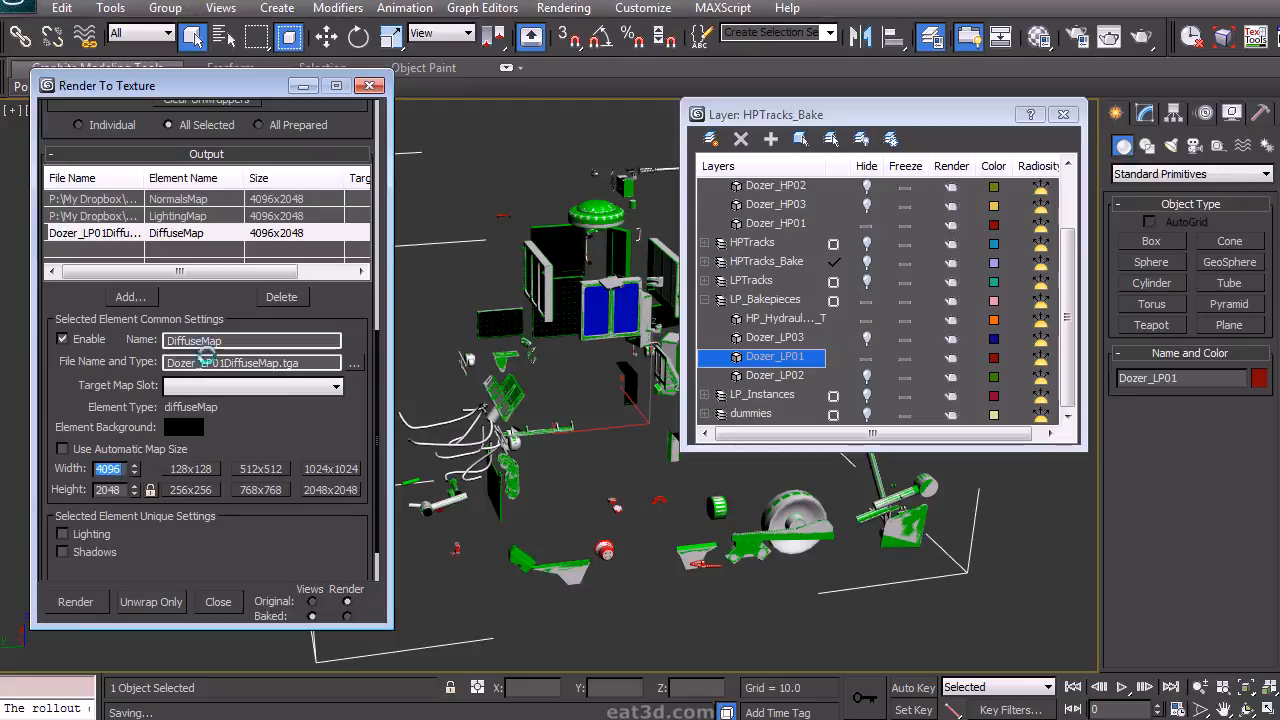
Save the DiffuseMap output as Dozer_LP01DiffuseMap.tga in P:\My Dropbox\Projects\Dozer2\Out\Bakes and bake Dozer_LP01
click(354, 364)
click(360, 146)
click(360, 174)
click(760, 440)
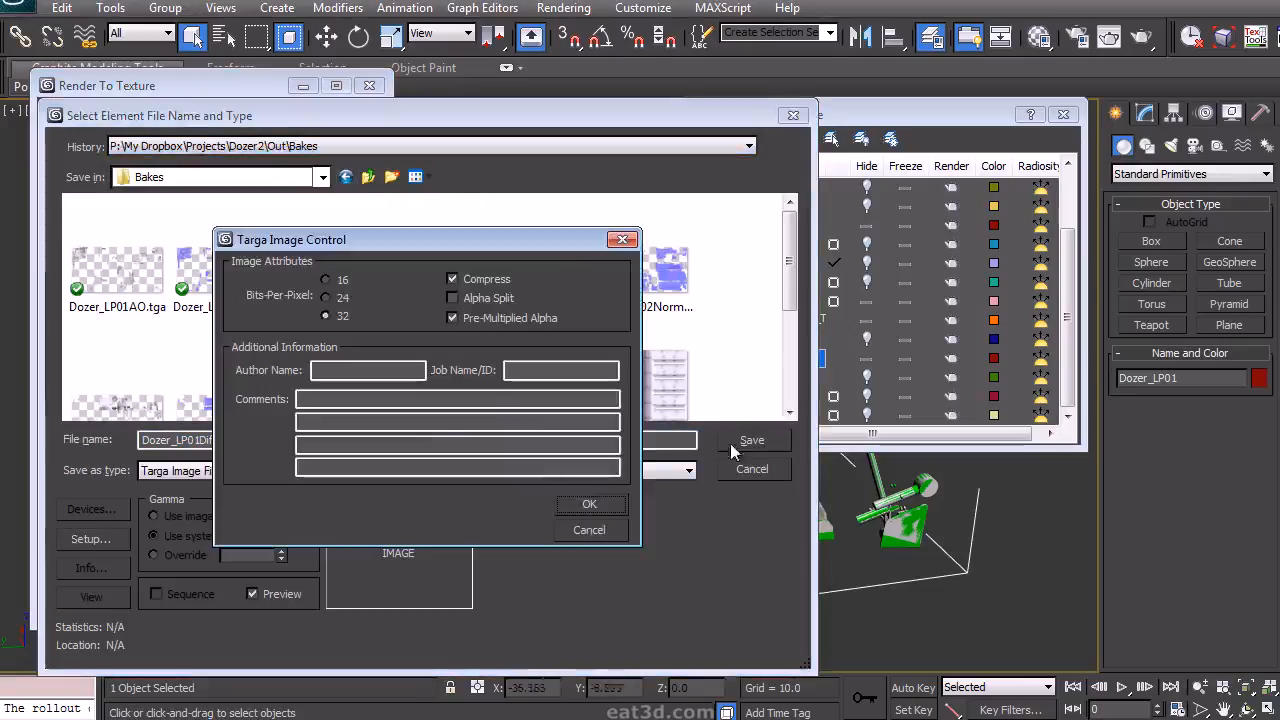
click(589, 503)
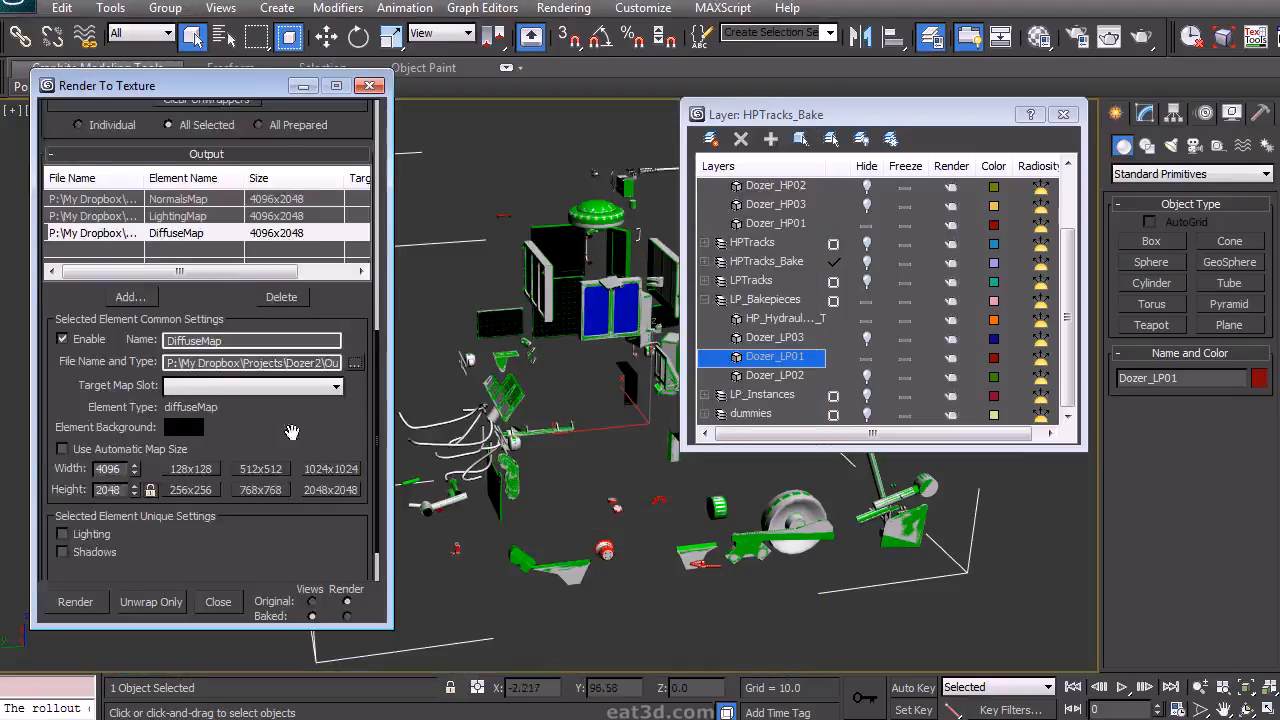
click(75, 602)
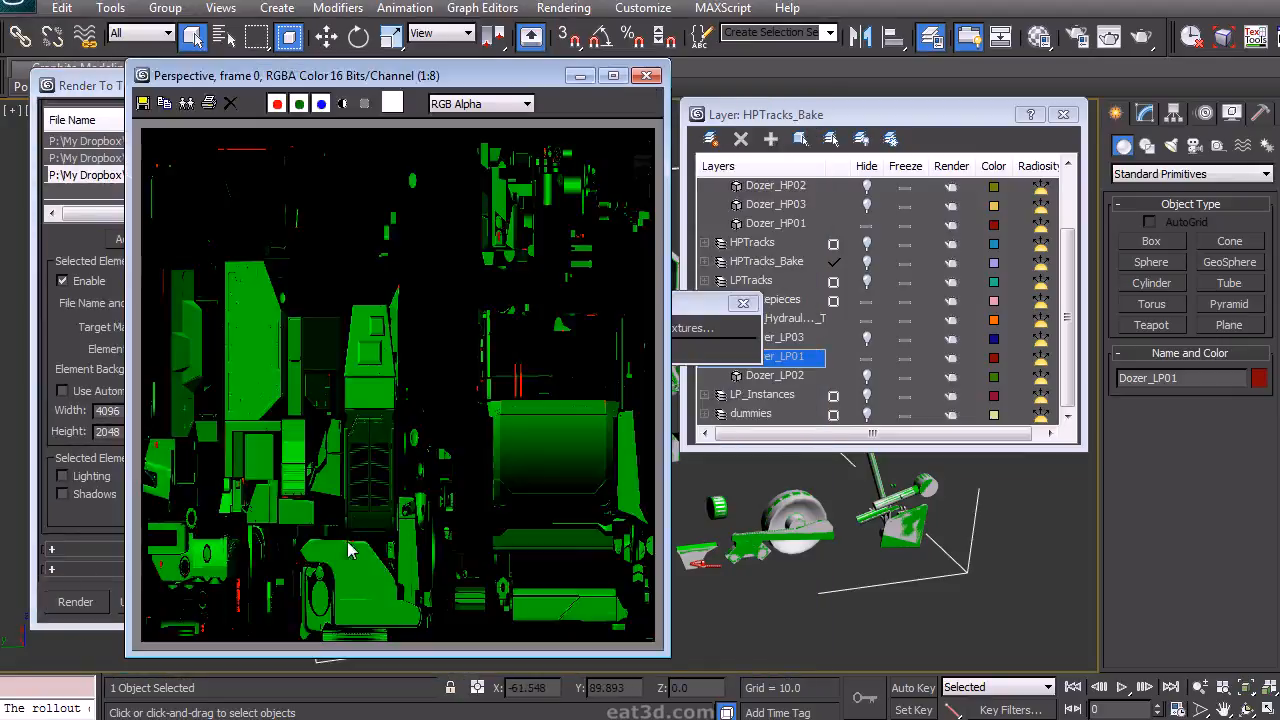
click(647, 76)
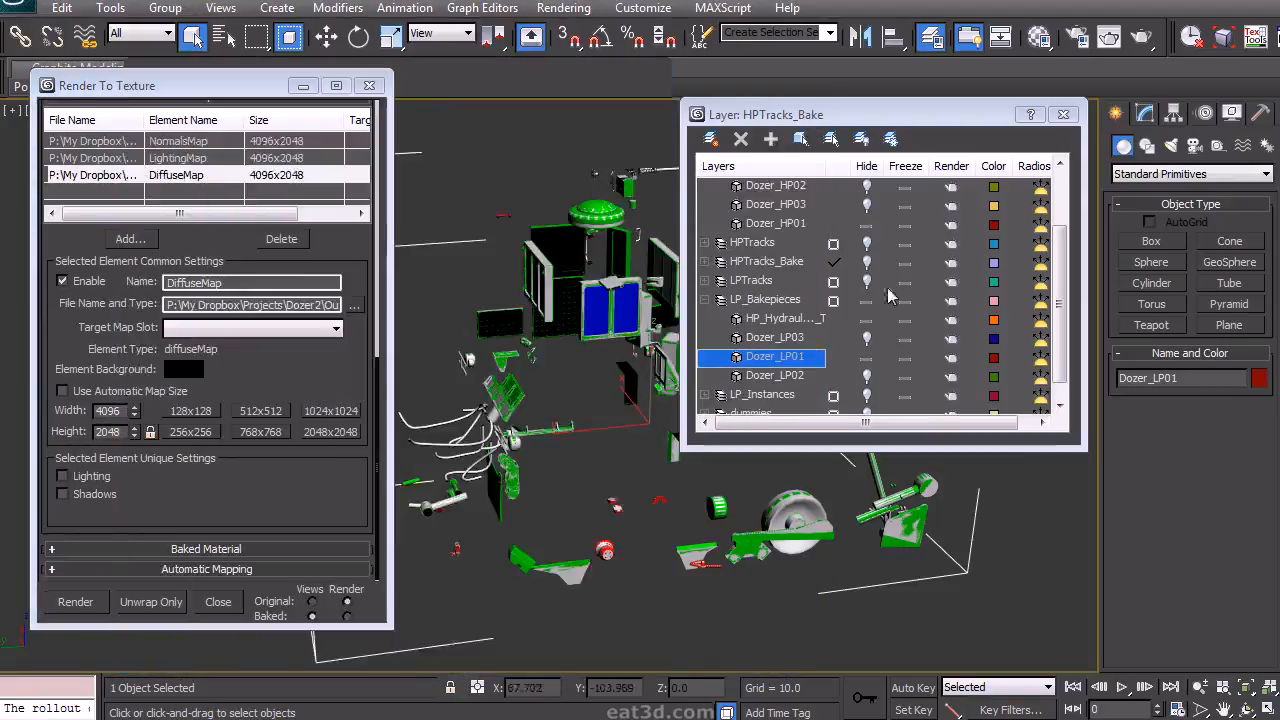
Hide Dozer_LP01 and Dozer_HP01, and unhide Dozer_LP03 and Dozer_HP03 in the layer manager
click(874, 357)
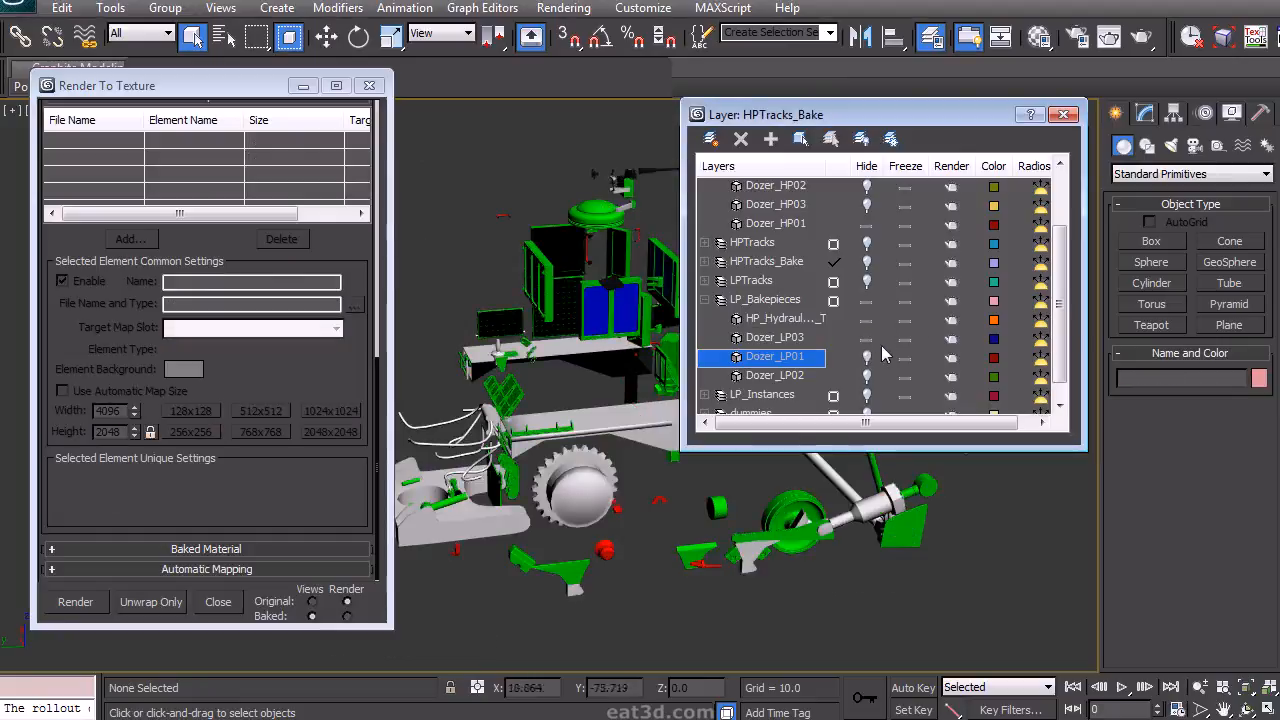
click(868, 208)
click(868, 224)
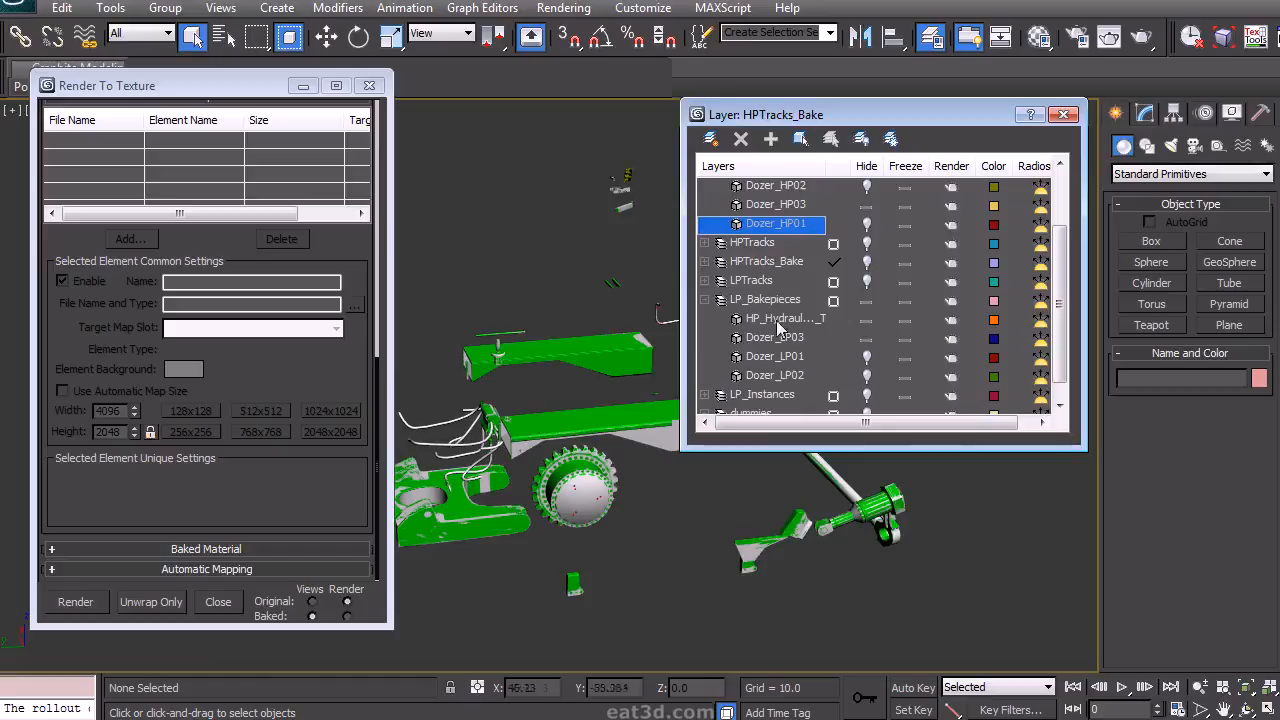
Select Dozer_LP03 and add a DiffuseMap element sized 4096x2048 to its bake outputs
click(791, 356)
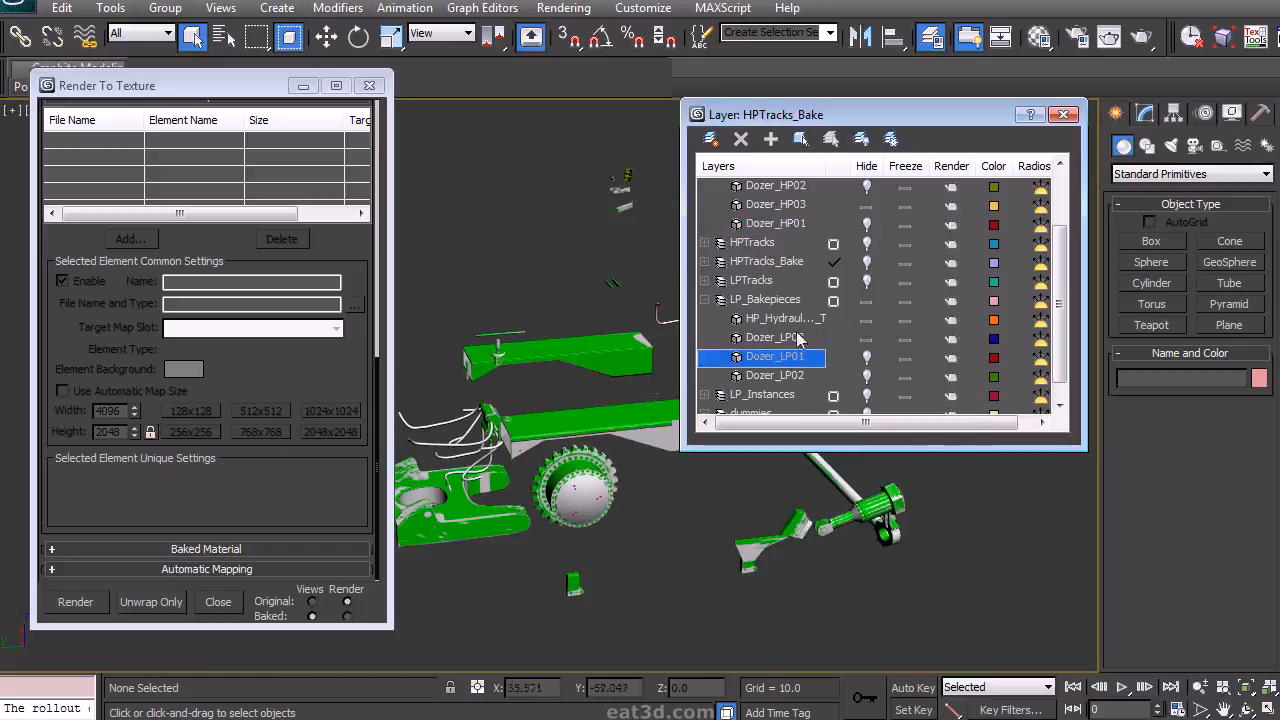
click(803, 335)
click(800, 138)
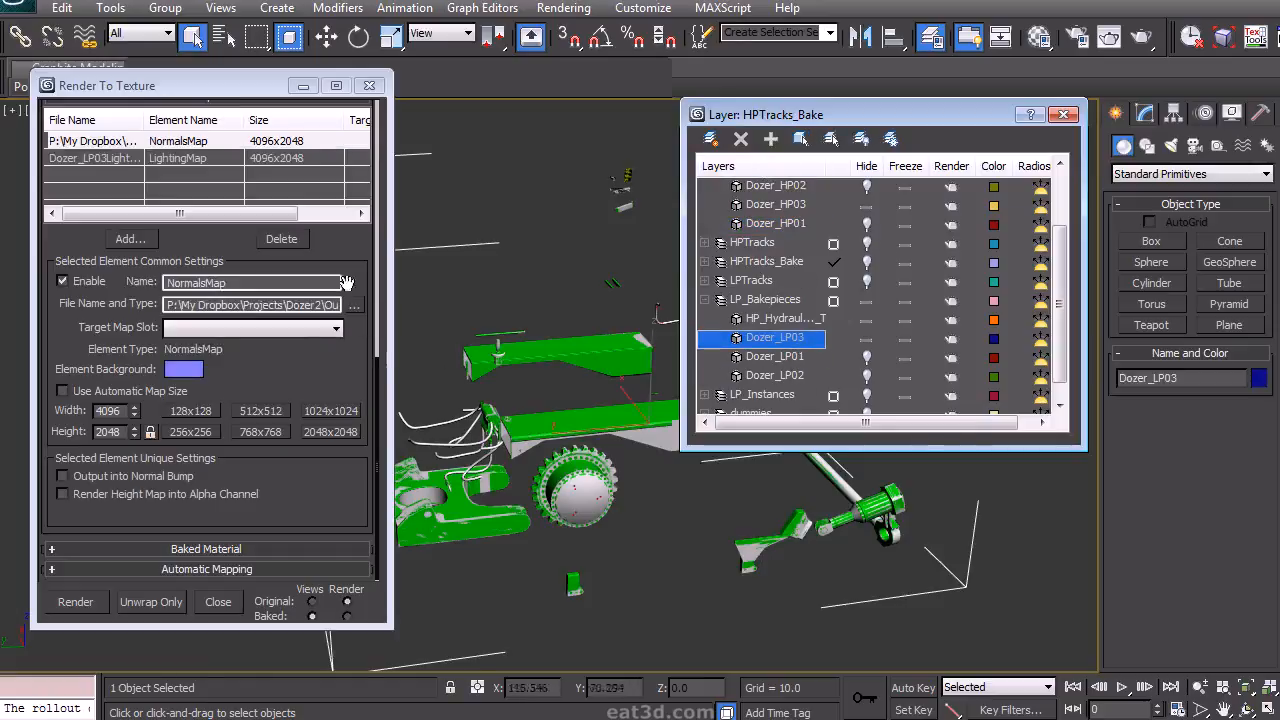
click(130, 239)
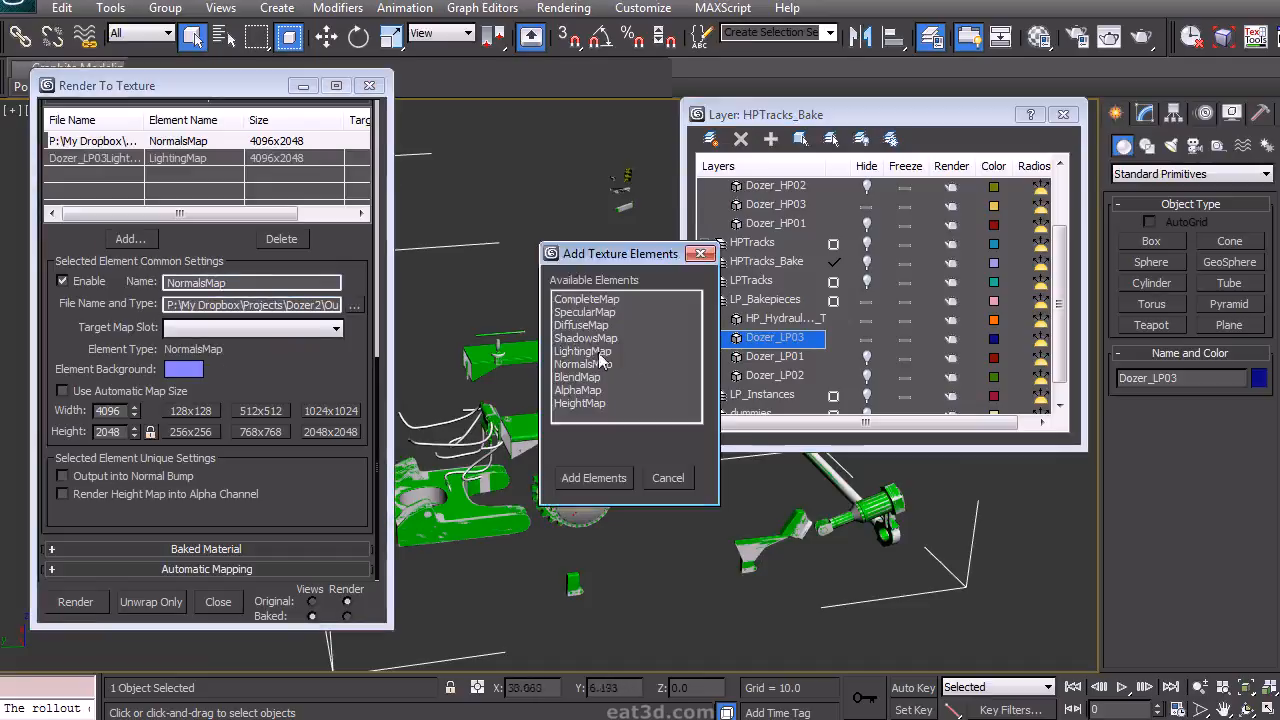
double_click(580, 325)
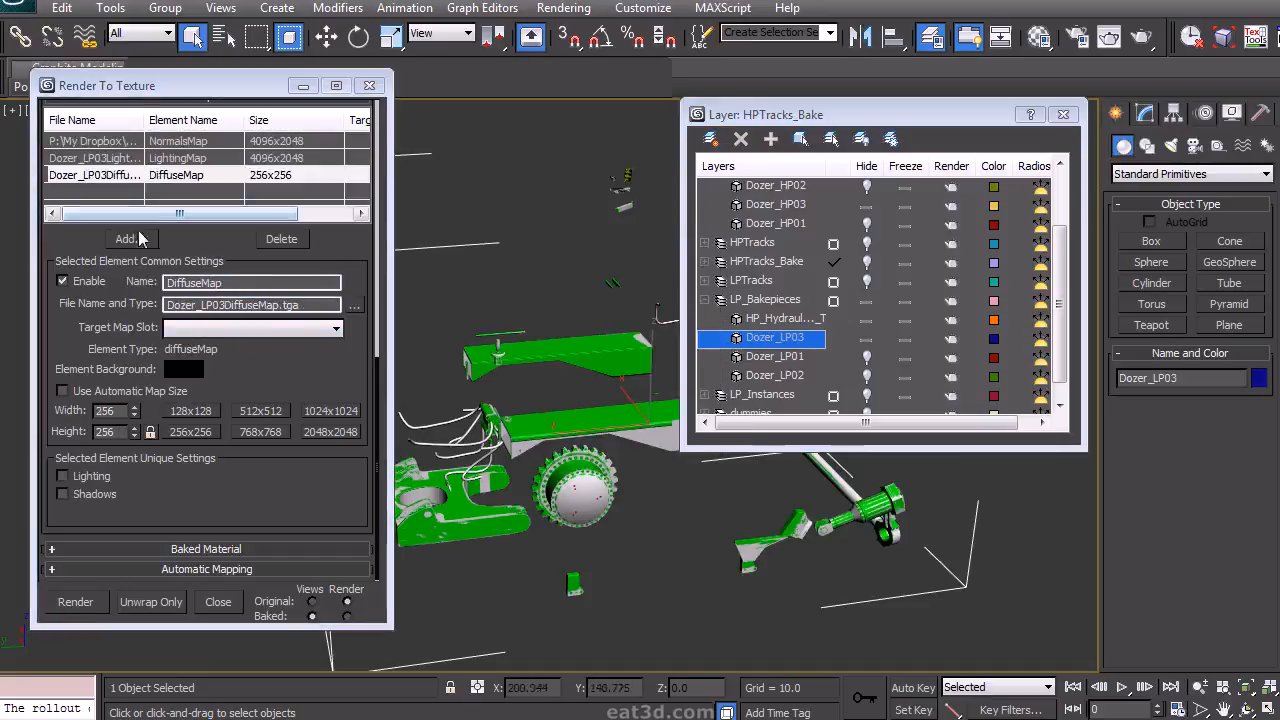
click(106, 159)
click(98, 176)
click(330, 432)
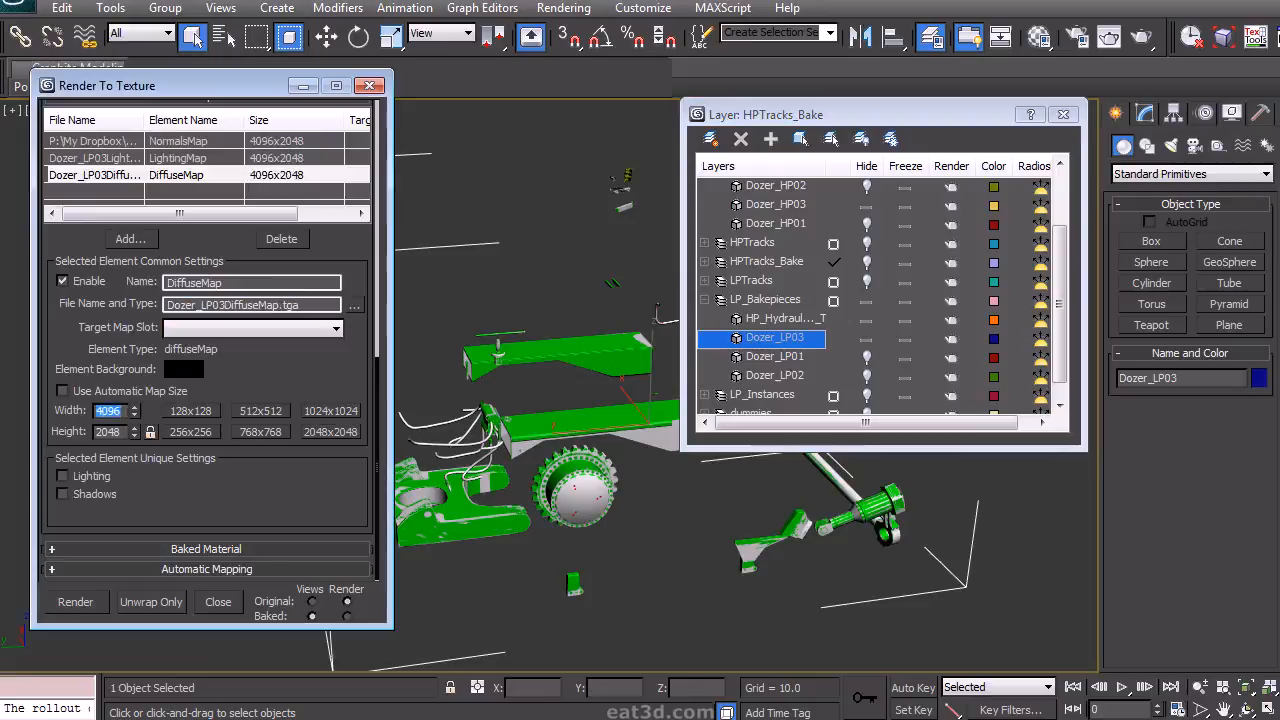
Set the DiffuseMap output file to Dozer_LP03DiffuseMap.tga in the P:\My Dropbox\Projects\Dozer2\Out\Bakes folder
scroll(256, 377, up, 8)
scroll(274, 374, down, 3)
click(360, 456)
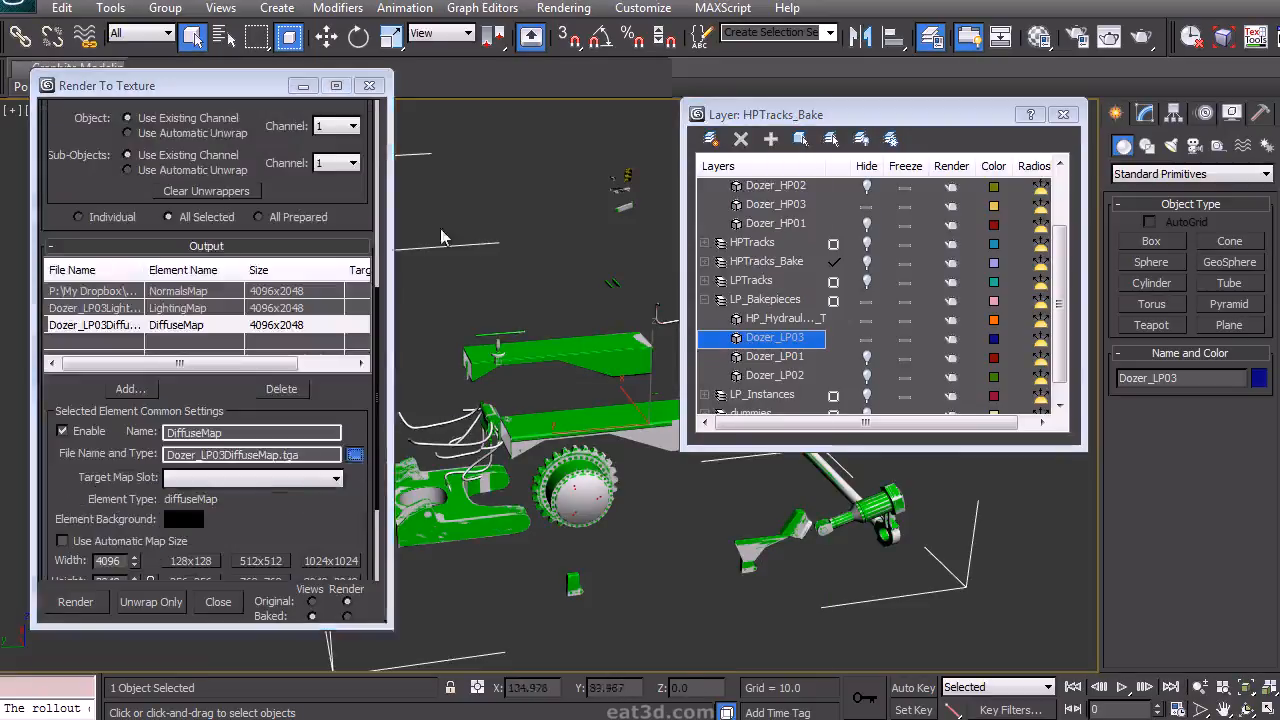
click(465, 150)
click(414, 179)
mouse_move(787, 277)
mouse_down()
mouse_move(790, 287)
mouse_move(788, 270)
mouse_up()
click(751, 441)
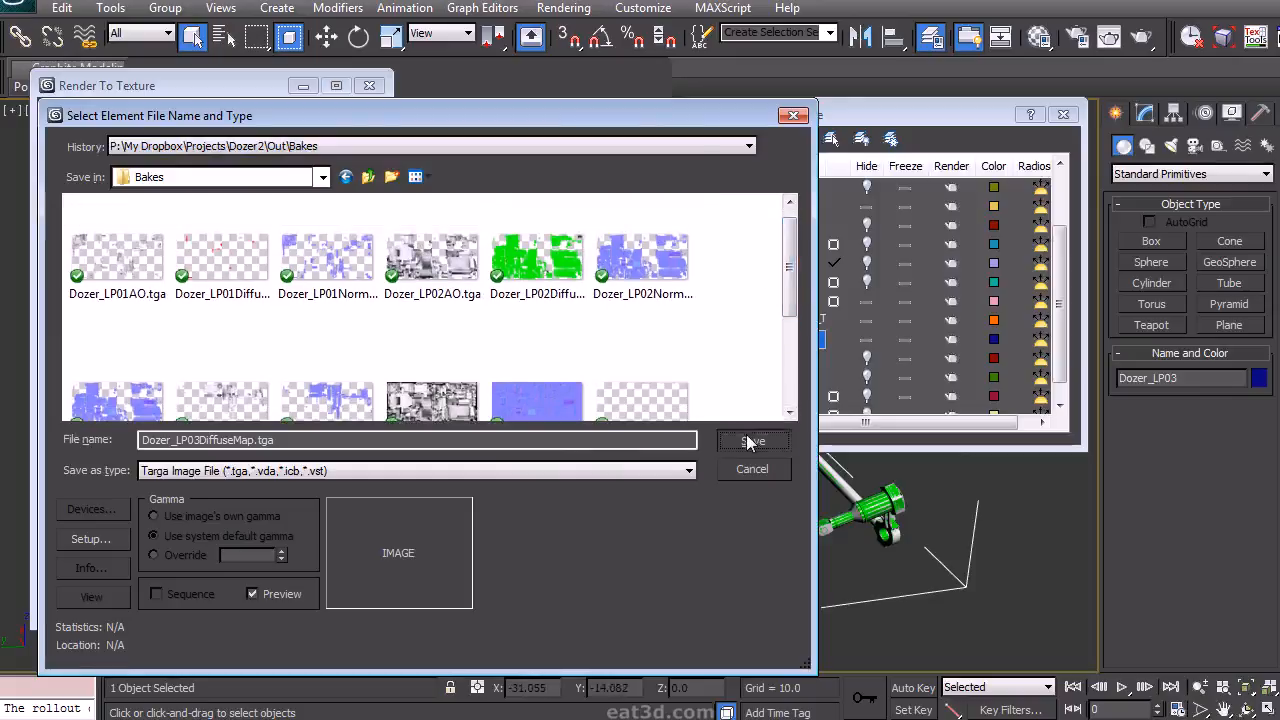
click(586, 503)
scroll(316, 432, up, 10)
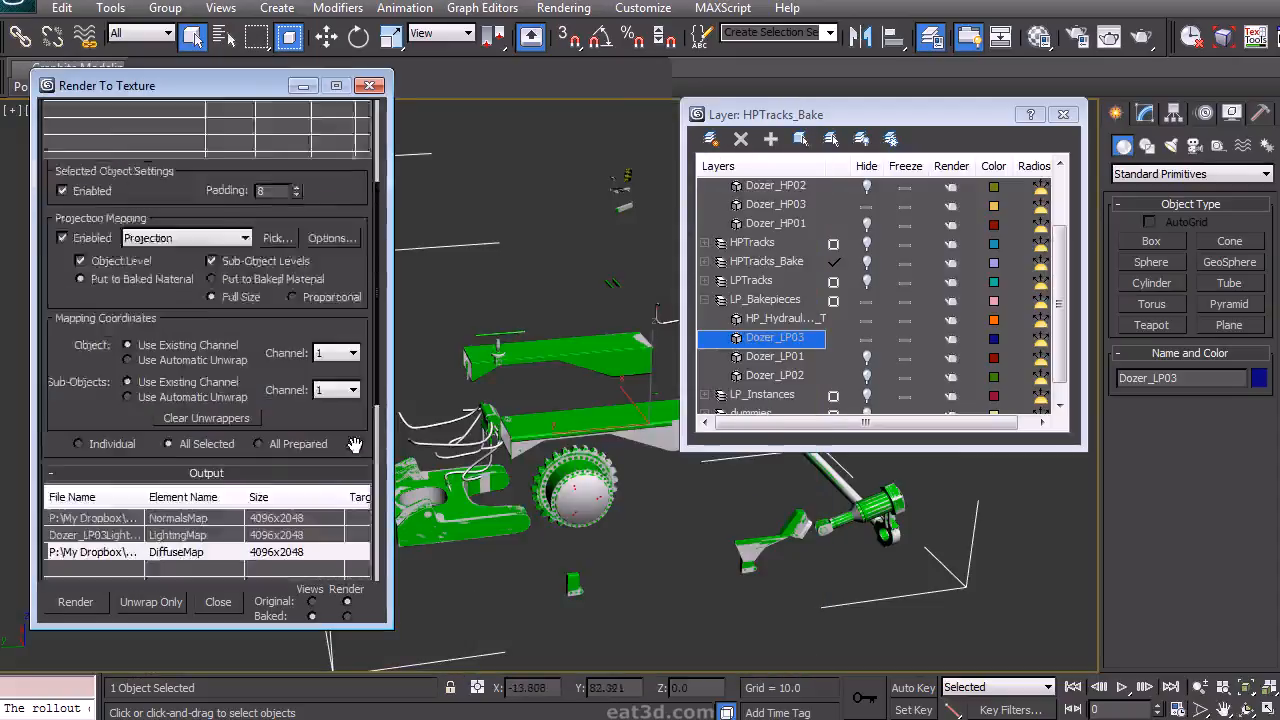
Set Dozer_LP03's projection ray miss color to green (Green 255) and turn off Hit Only Matching Material ID
click(333, 417)
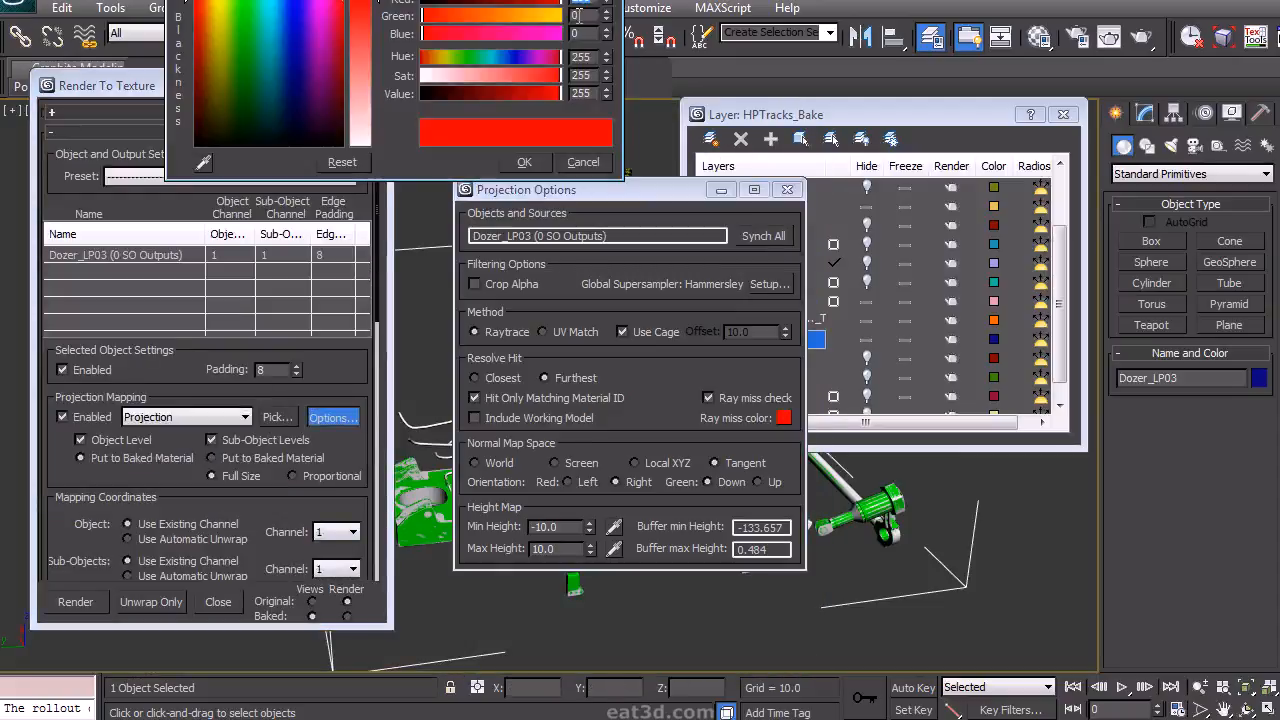
right_click(606, 3)
text(255)
key(Return)
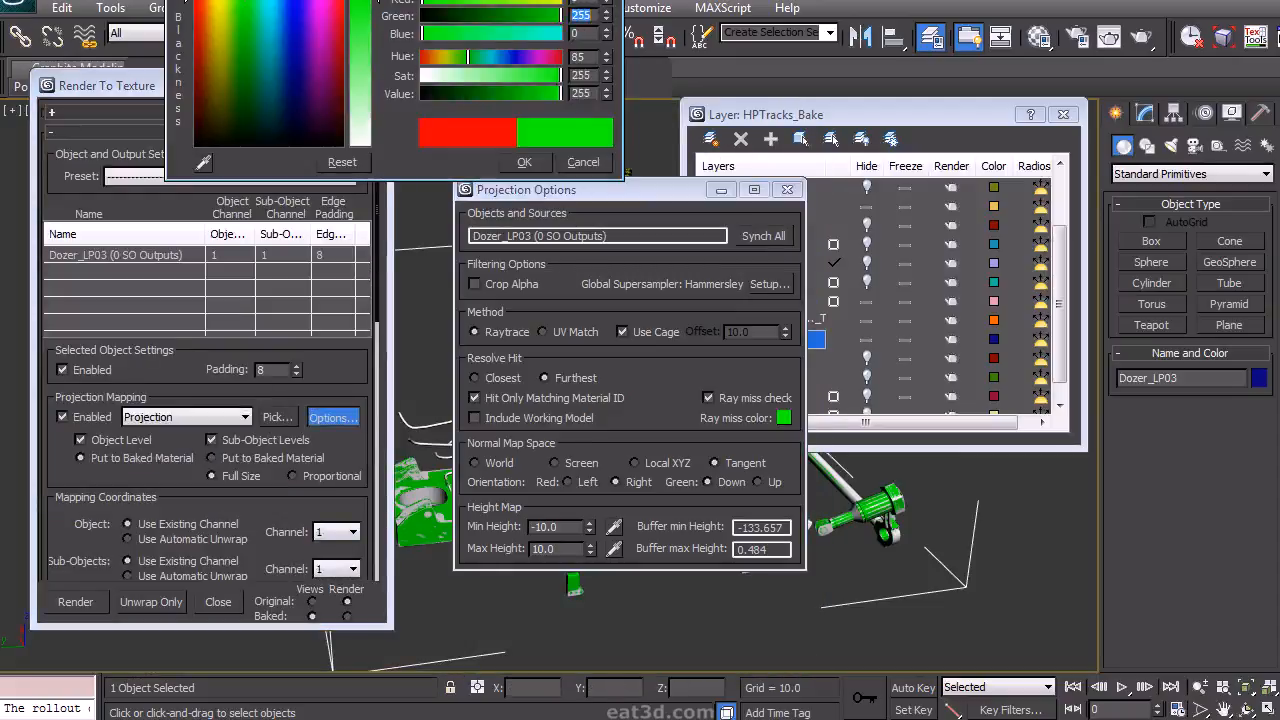
click(524, 163)
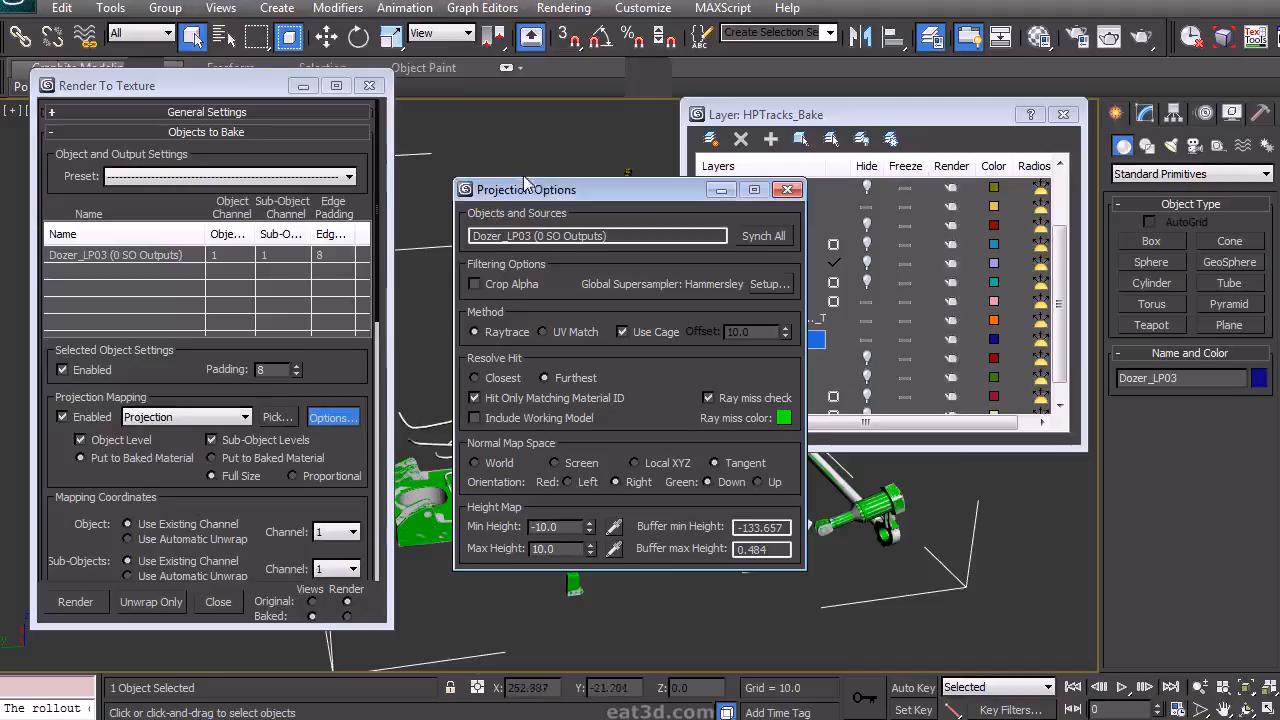
click(541, 398)
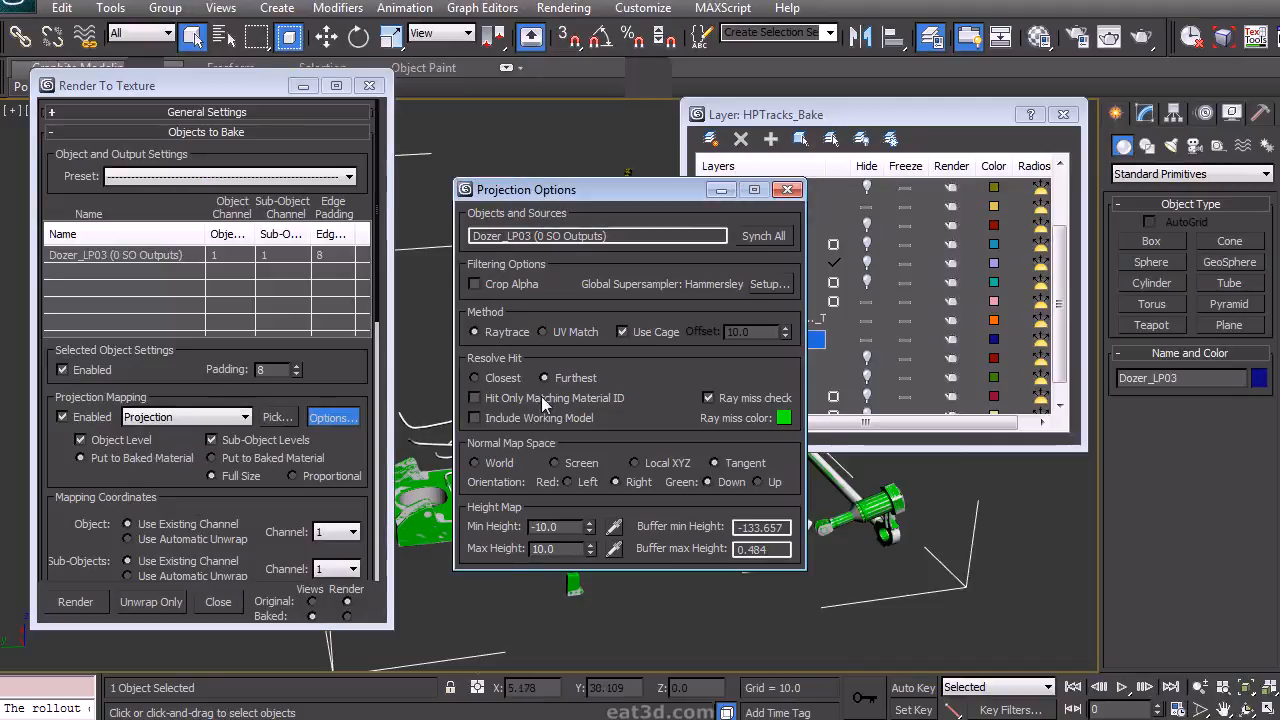
click(787, 190)
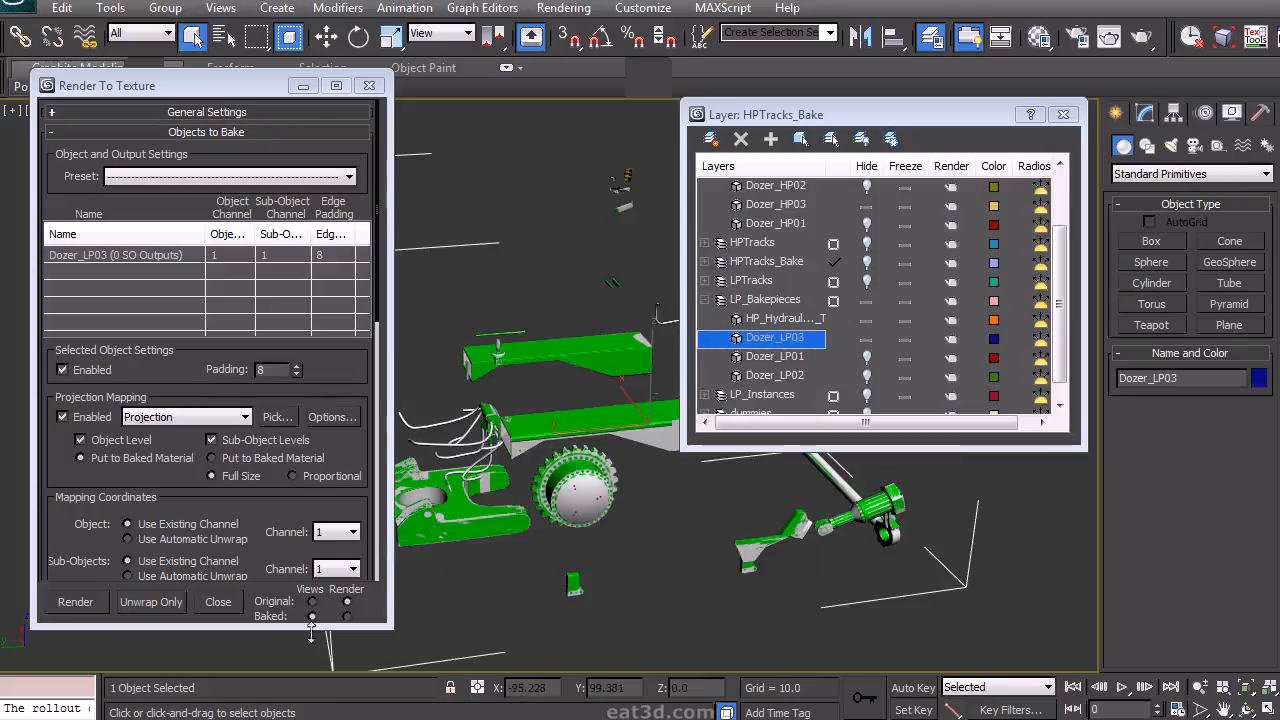
Bake the Dozer_LP03 maps, and close the rendered frame and the layer manager
click(88, 604)
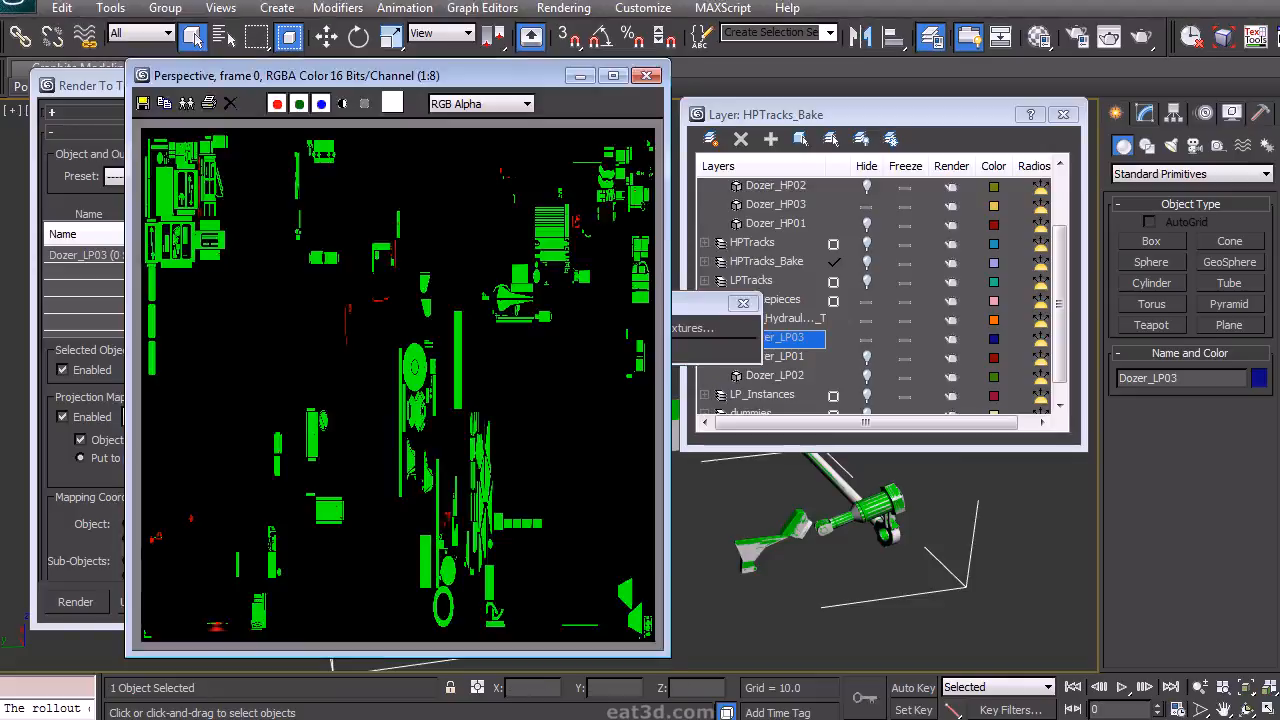
click(646, 75)
click(1063, 114)
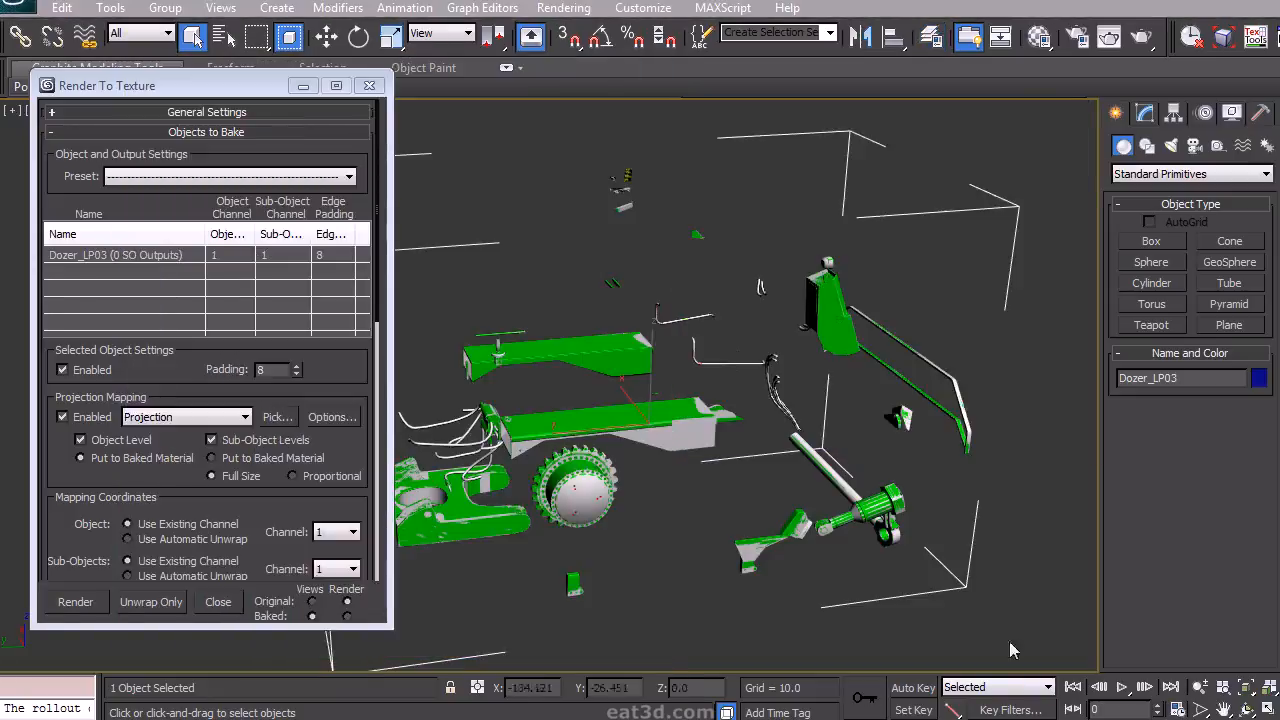
Hide the HPPieces layer, and unhide Dozer_LP01 and Dozer_LP02 within the LP_Bakepieces layer
click(943, 38)
click(866, 243)
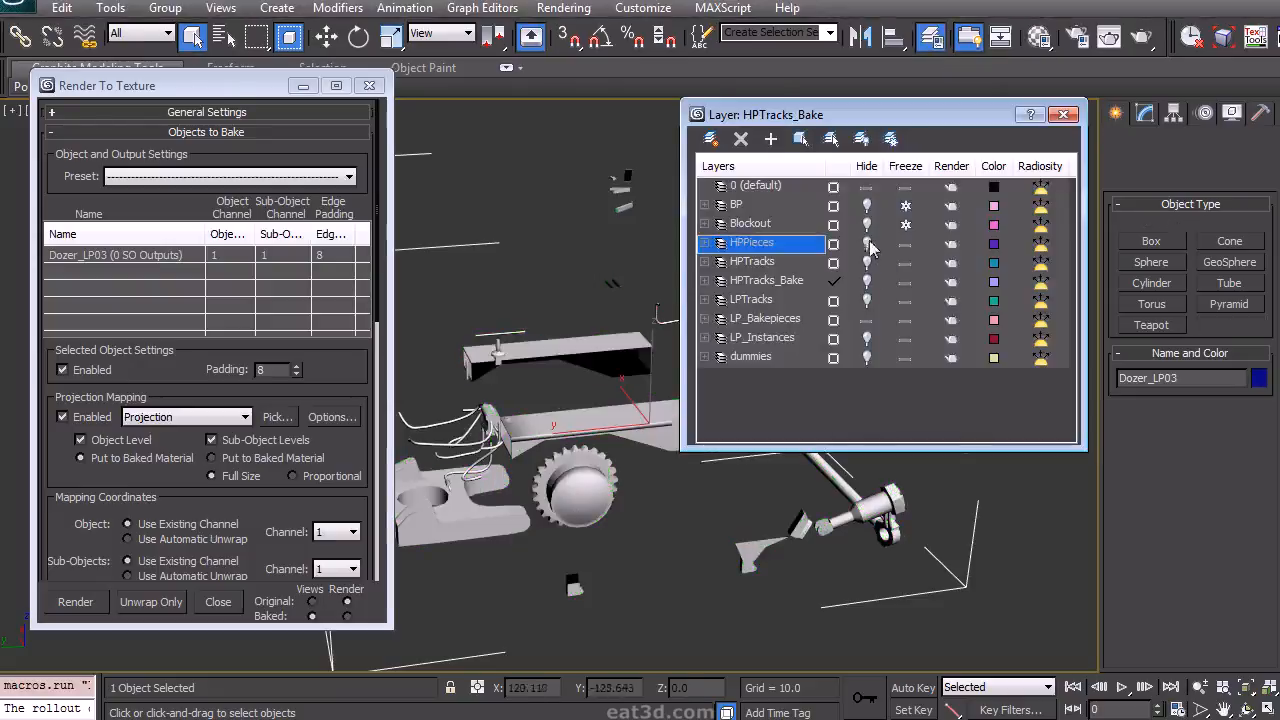
click(705, 319)
click(866, 376)
click(869, 395)
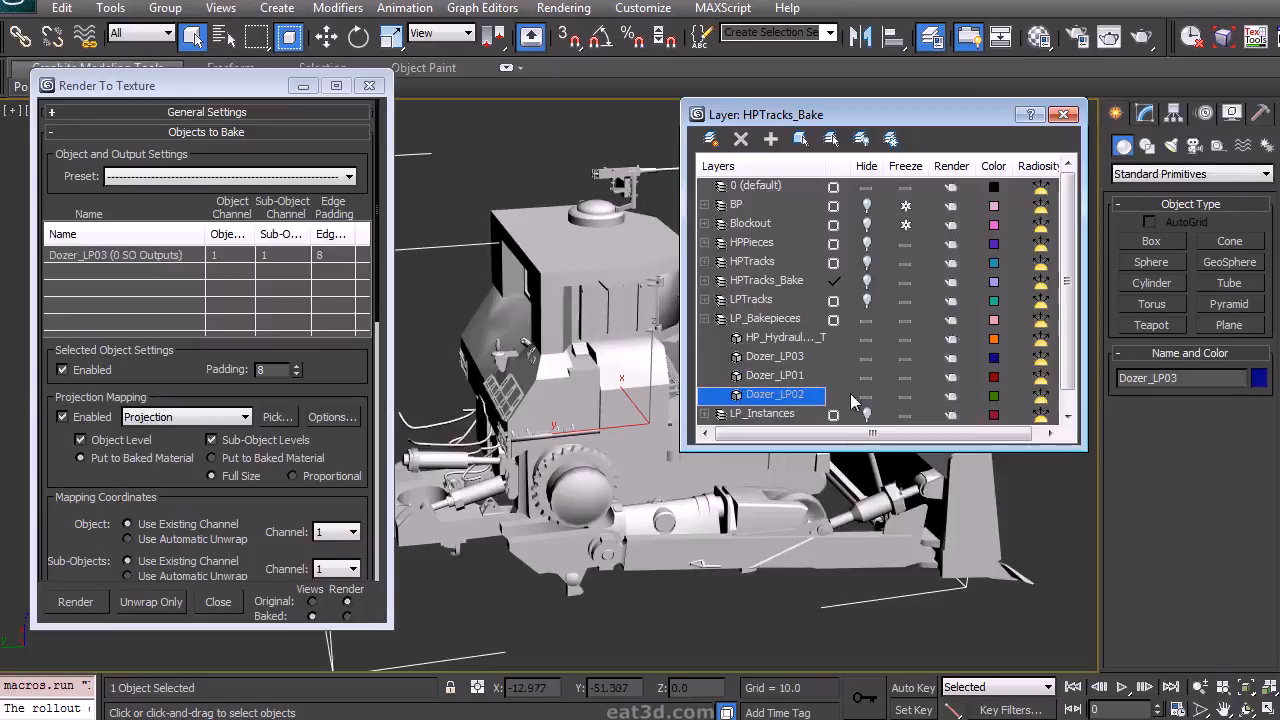
click(1064, 116)
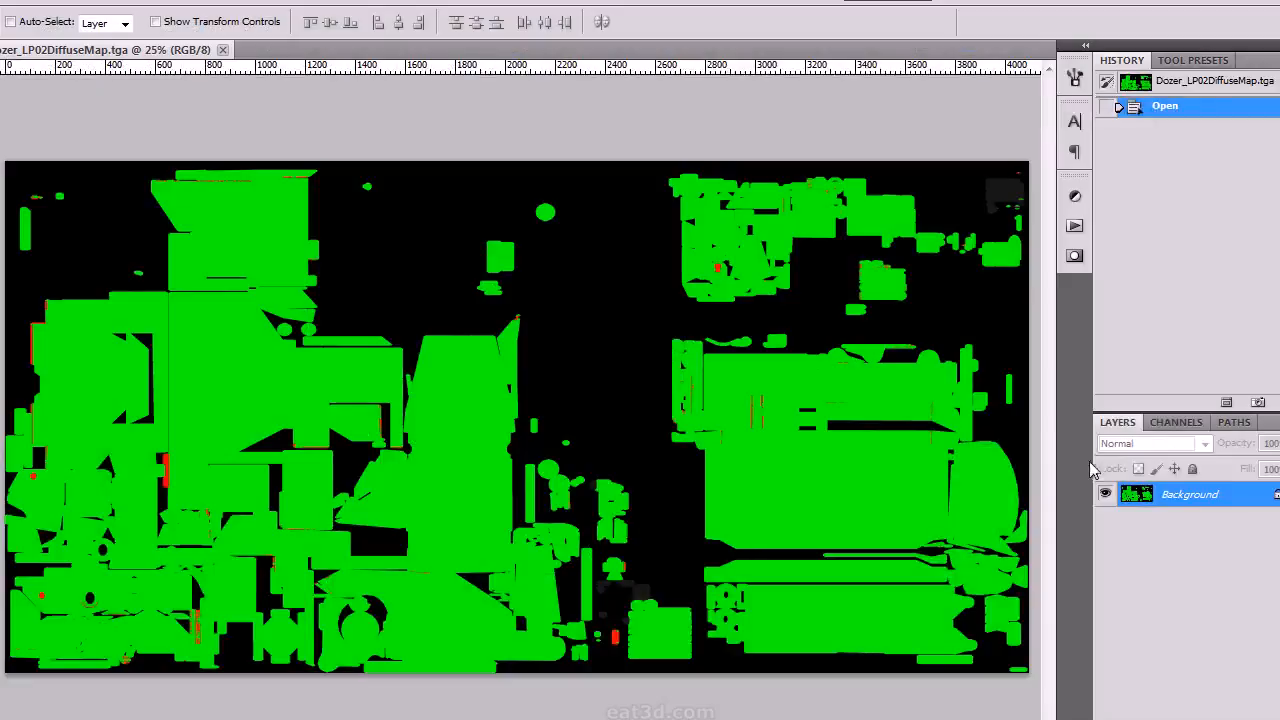
In Photoshop, load the Alpha 1 channel of Dozer_LP02DiffuseMap.tga as a selection and copy that area to a new layer
click(1176, 422)
ctrl+click(1143, 543)
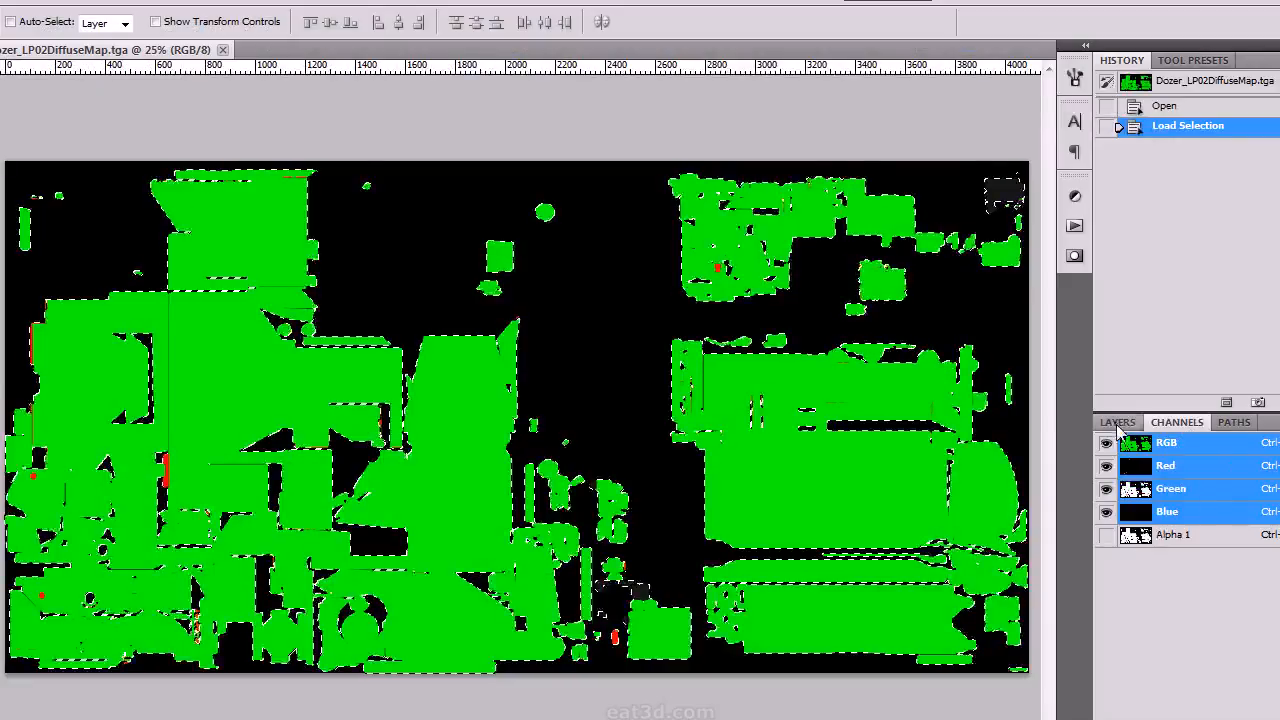
key(F7)
key(ctrl+j)
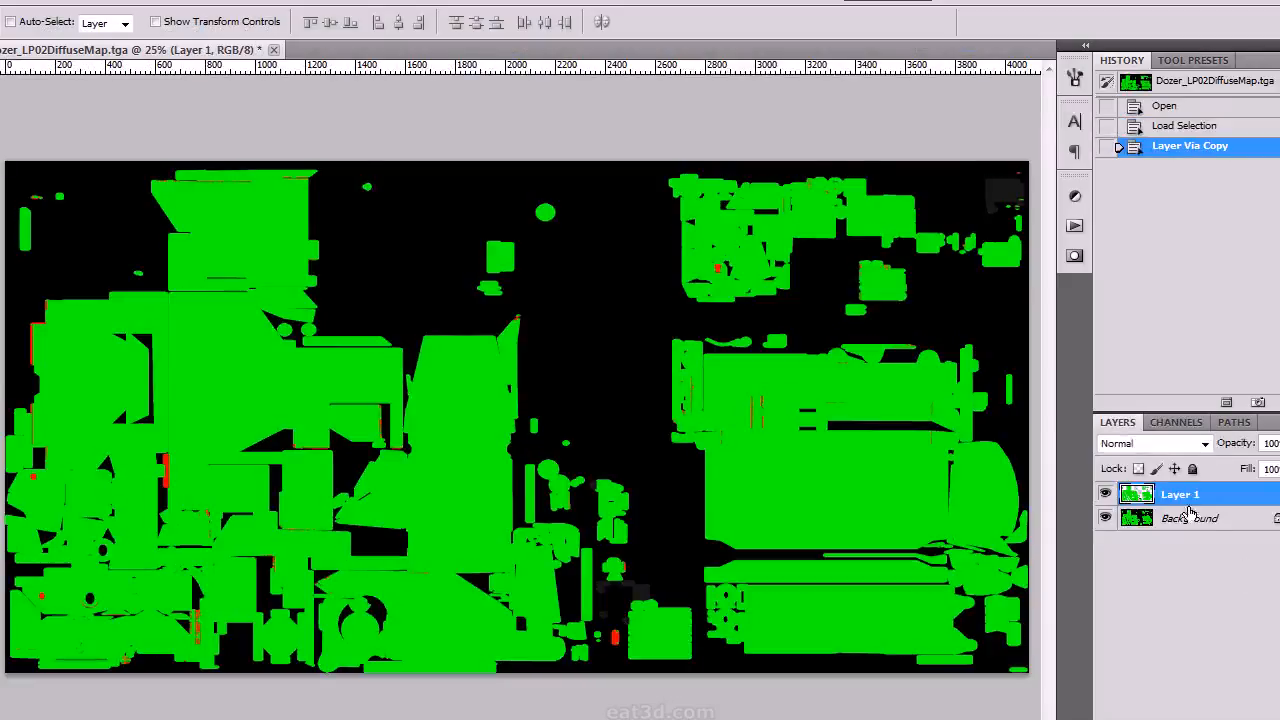
Fill the Background layer of Dozer_LP02DiffuseMap.tga with black
click(1195, 520)
key(alt+BackSpace)
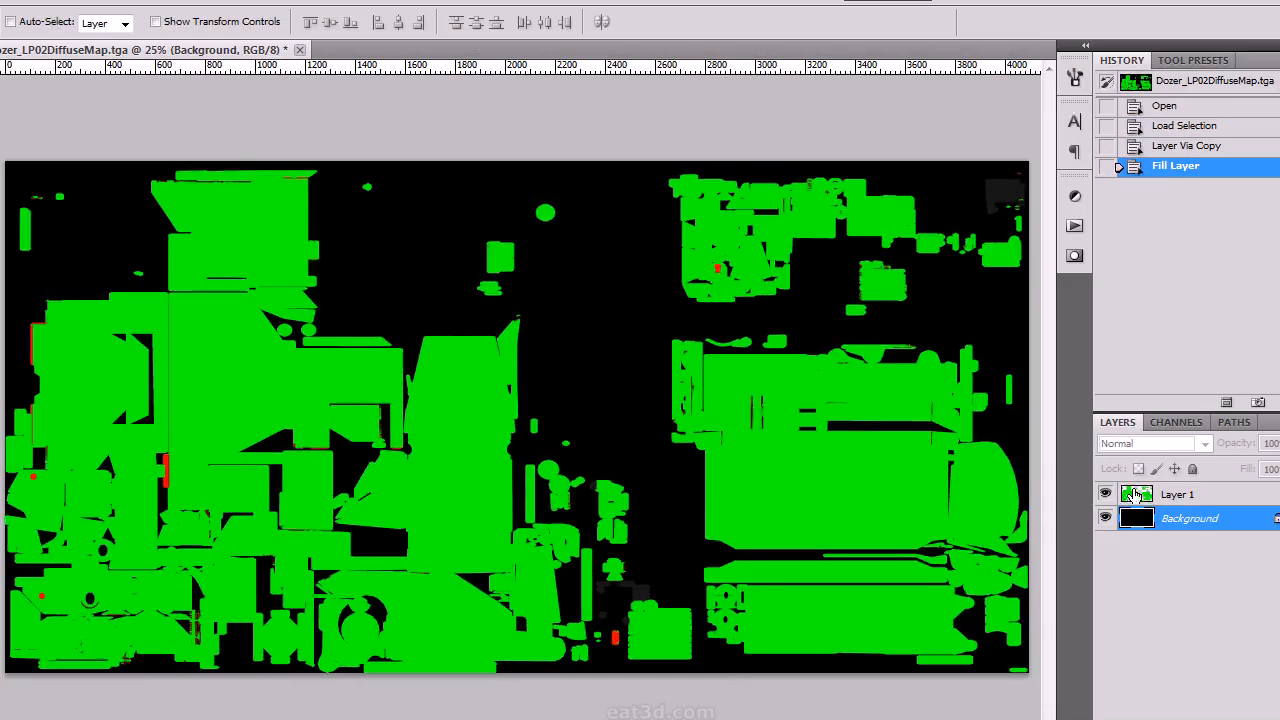
alt+scroll(452, 544, up, 3)
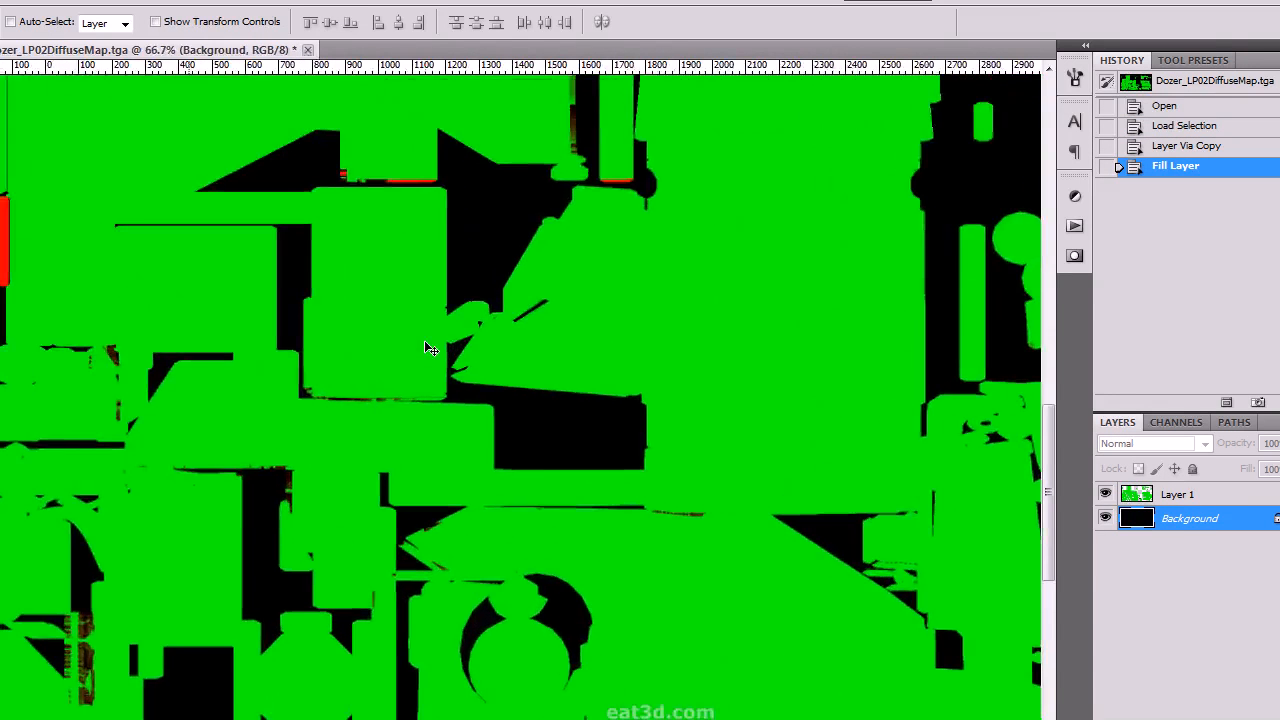
drag(245, 539, 524, 348)
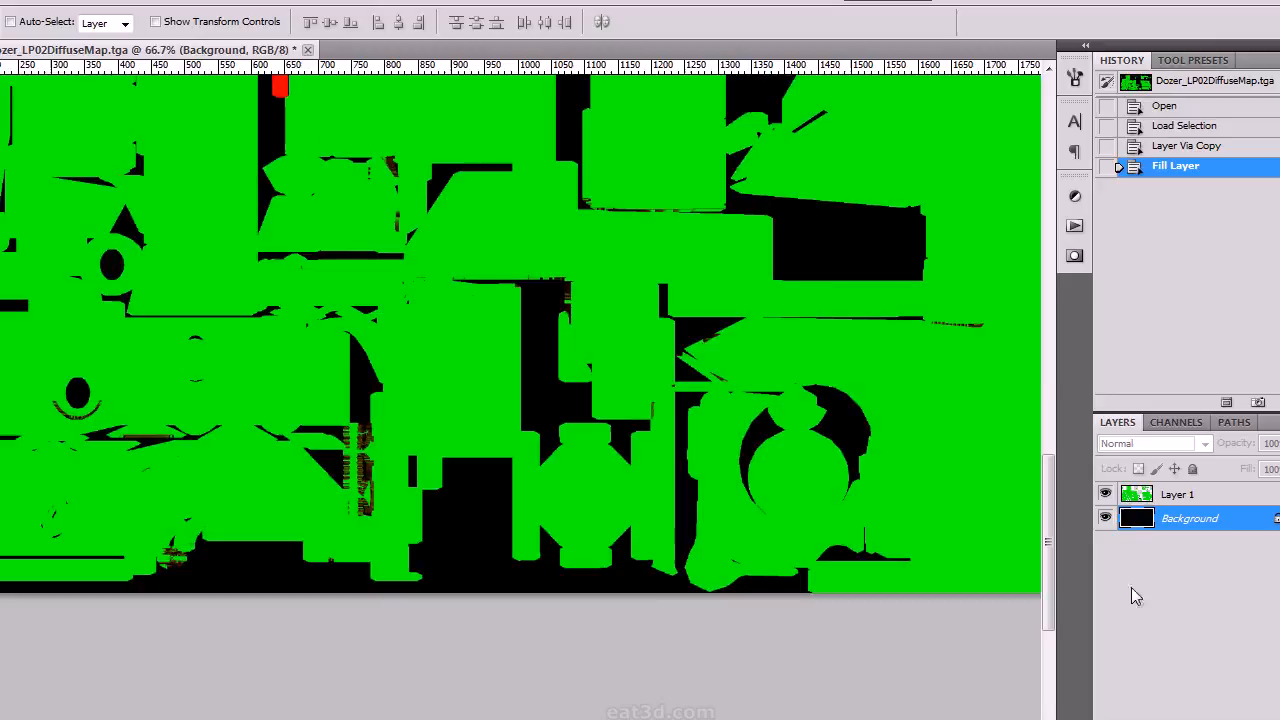
Select everything outside Layer 1's pixels, clear it three times on Layer 1 to clean the fringe, and deselect
ctrl+click(1140, 500)
key(ctrl+shift+i)
key(shift+BackSpace)
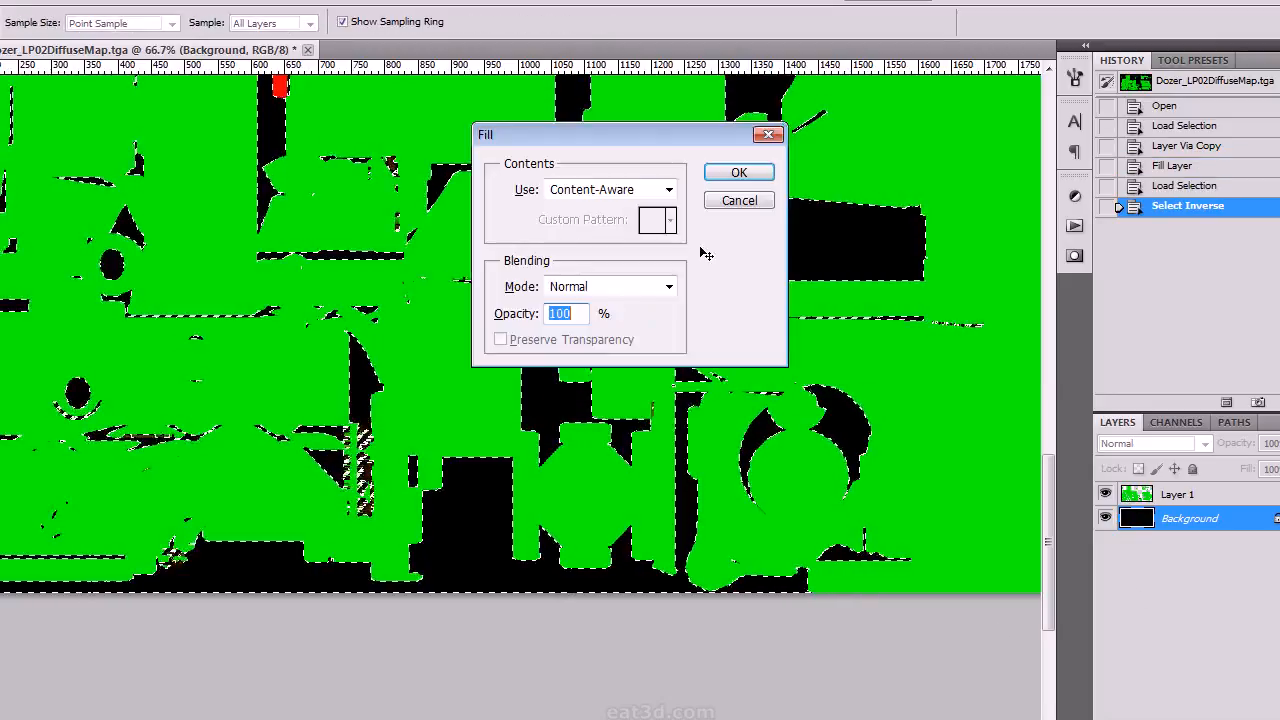
click(739, 200)
key(v)
click(1180, 494)
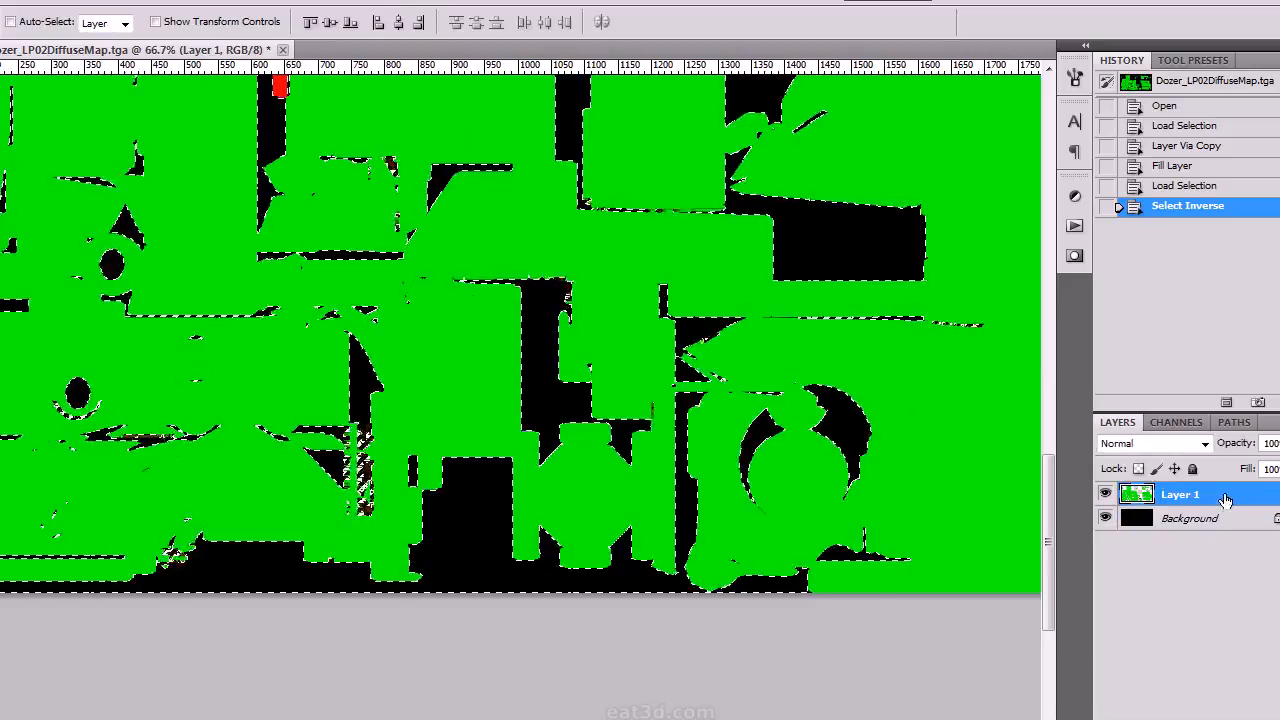
key(Delete)
key(Delete)
key(Delete)
key(ctrl+d)
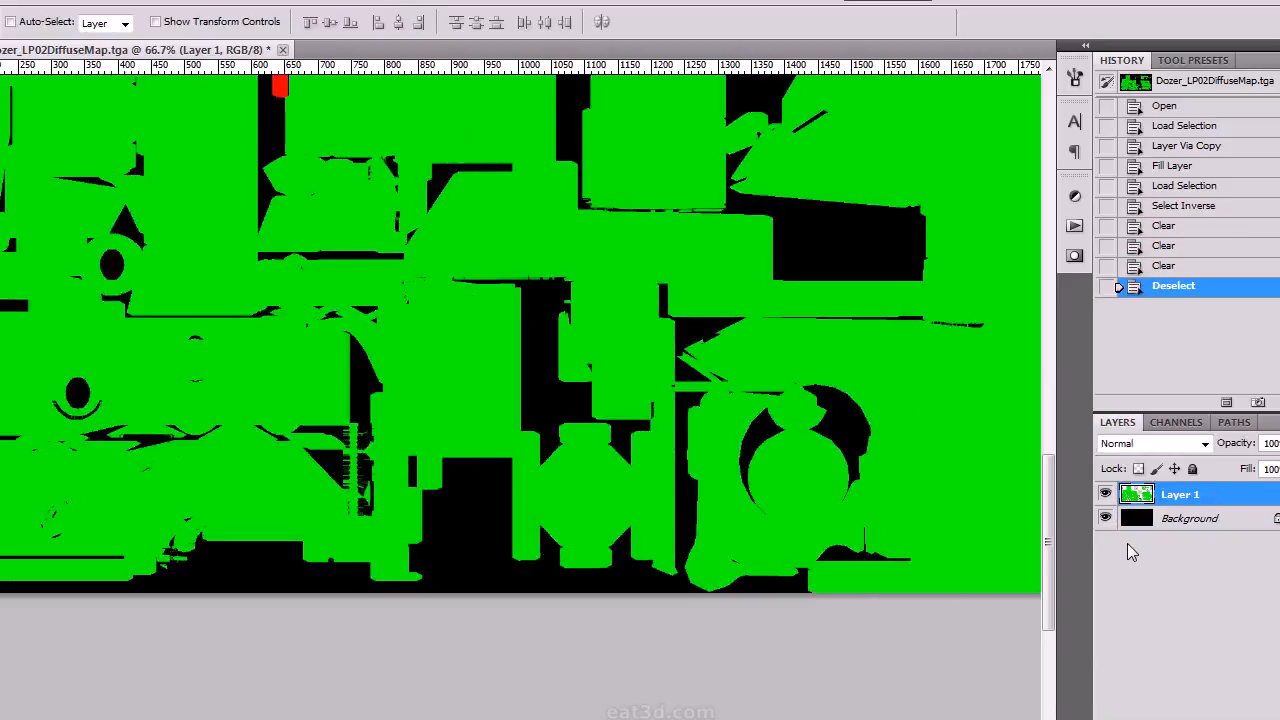
Open Dozer_LP03DiffuseMap.tga and copy the area masked by its Alpha 1 channel to a new layer
key(ctrl+minus)
key(ctrl+minus)
key(ctrl+minus)
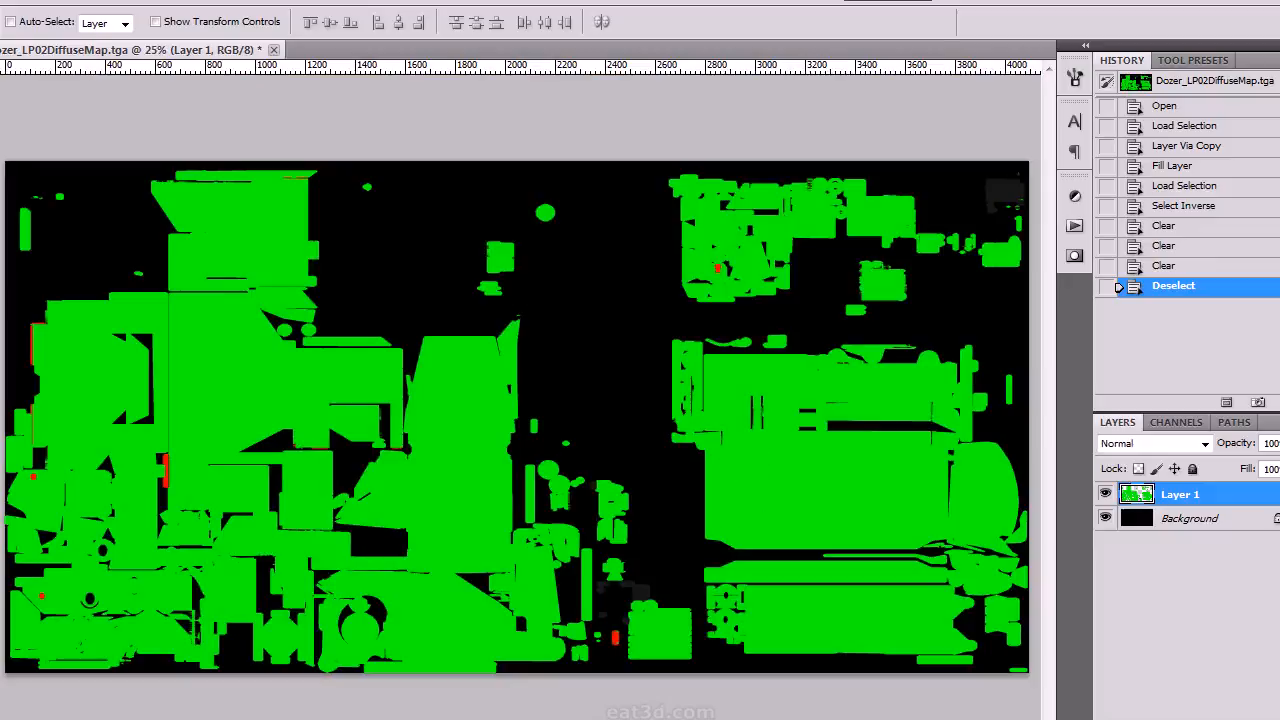
key(alt+Tab)
double_click(671, 382)
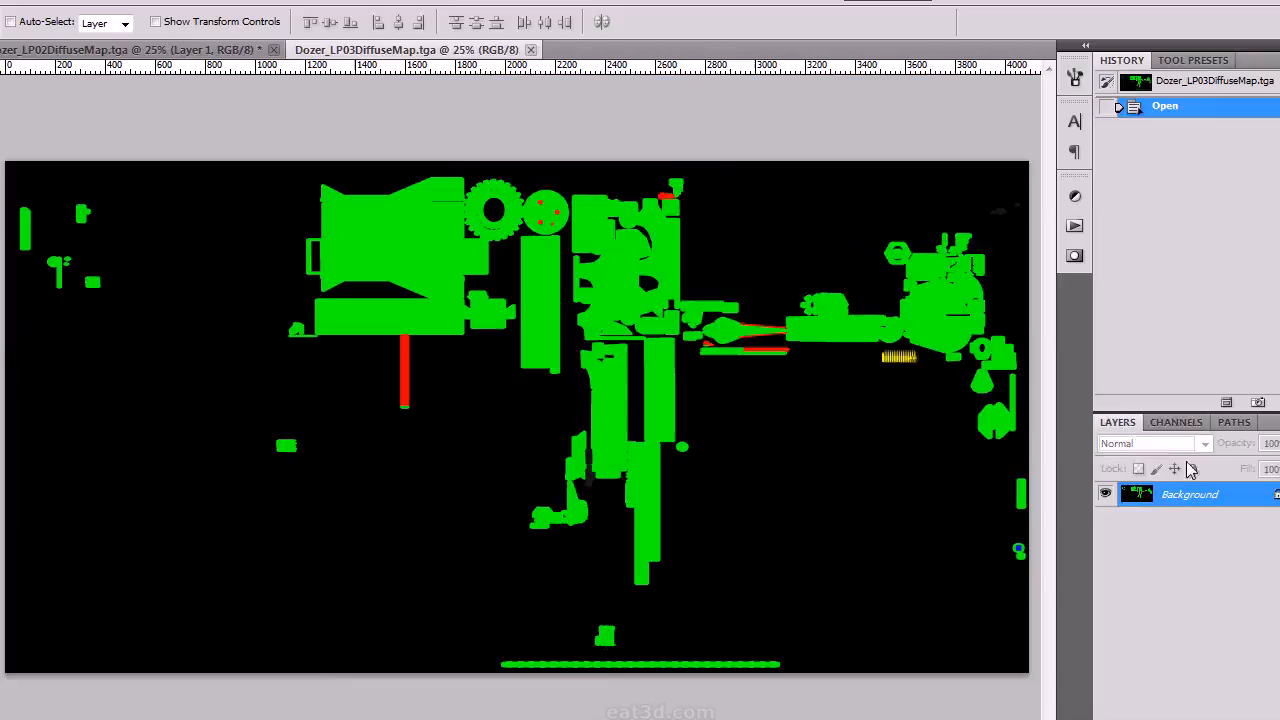
click(1176, 422)
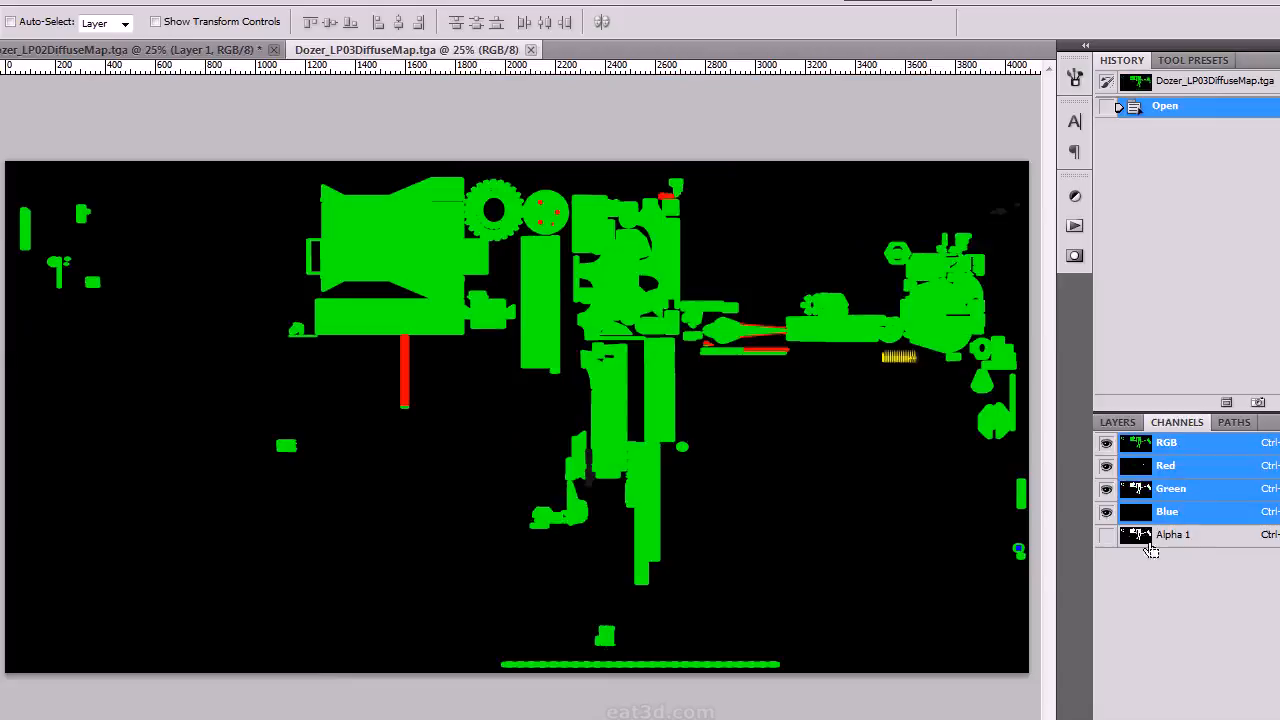
ctrl+click(1136, 535)
key(ctrl+j)
click(1118, 422)
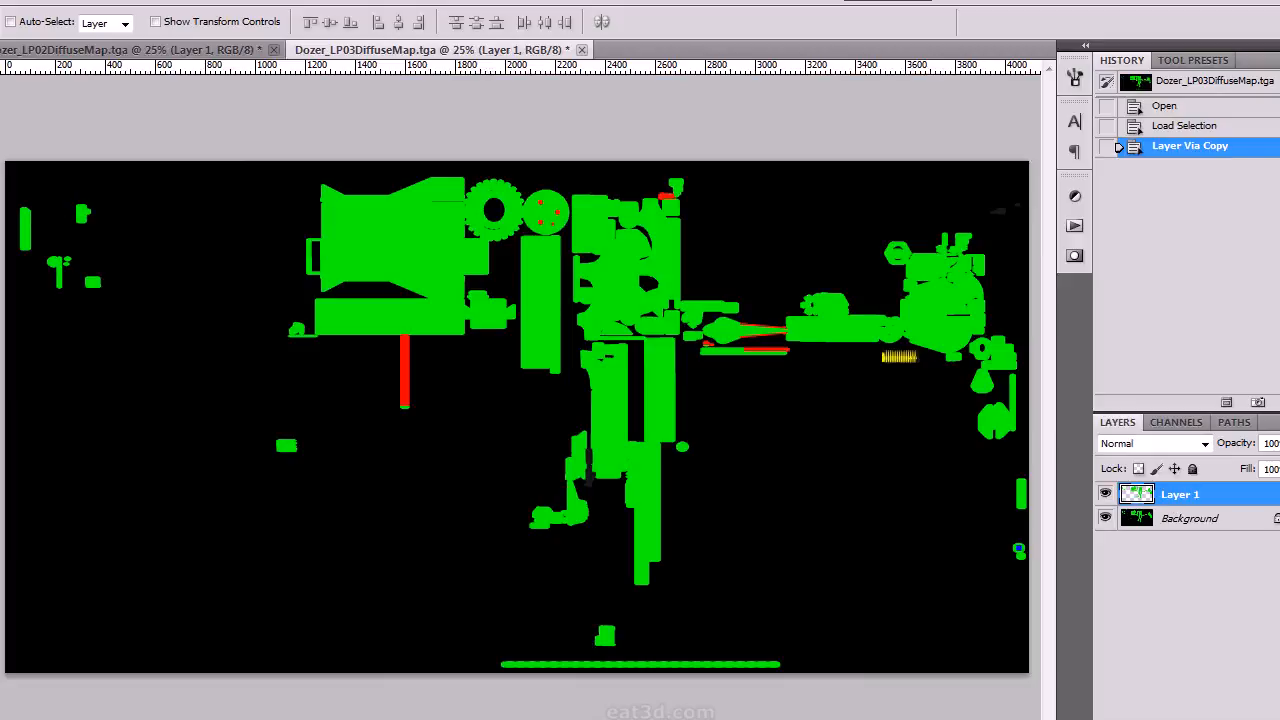
Duplicate the LP03 layer into Dozer_LP02DiffuseMap.tga and close the LP03 file without saving
key(alt+l)
click(270, 31)
click(556, 264)
click(590, 284)
click(802, 187)
click(581, 49)
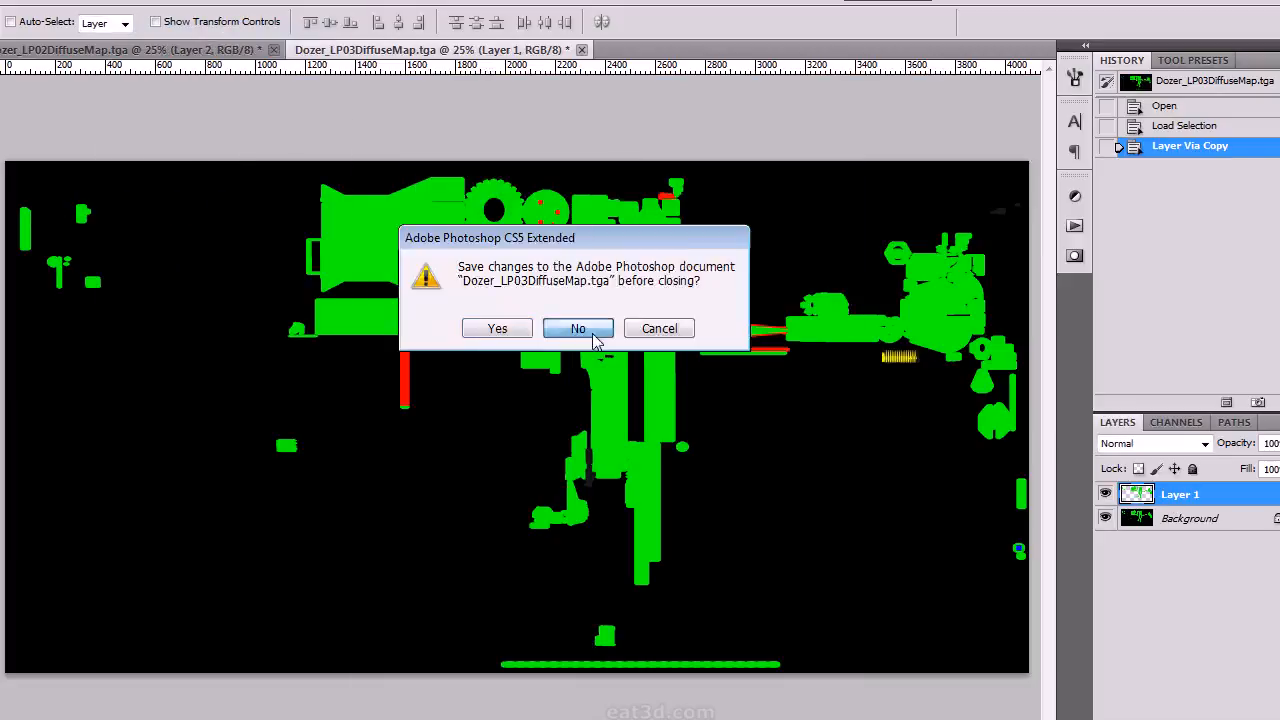
click(588, 331)
ctrl+click(1136, 524)
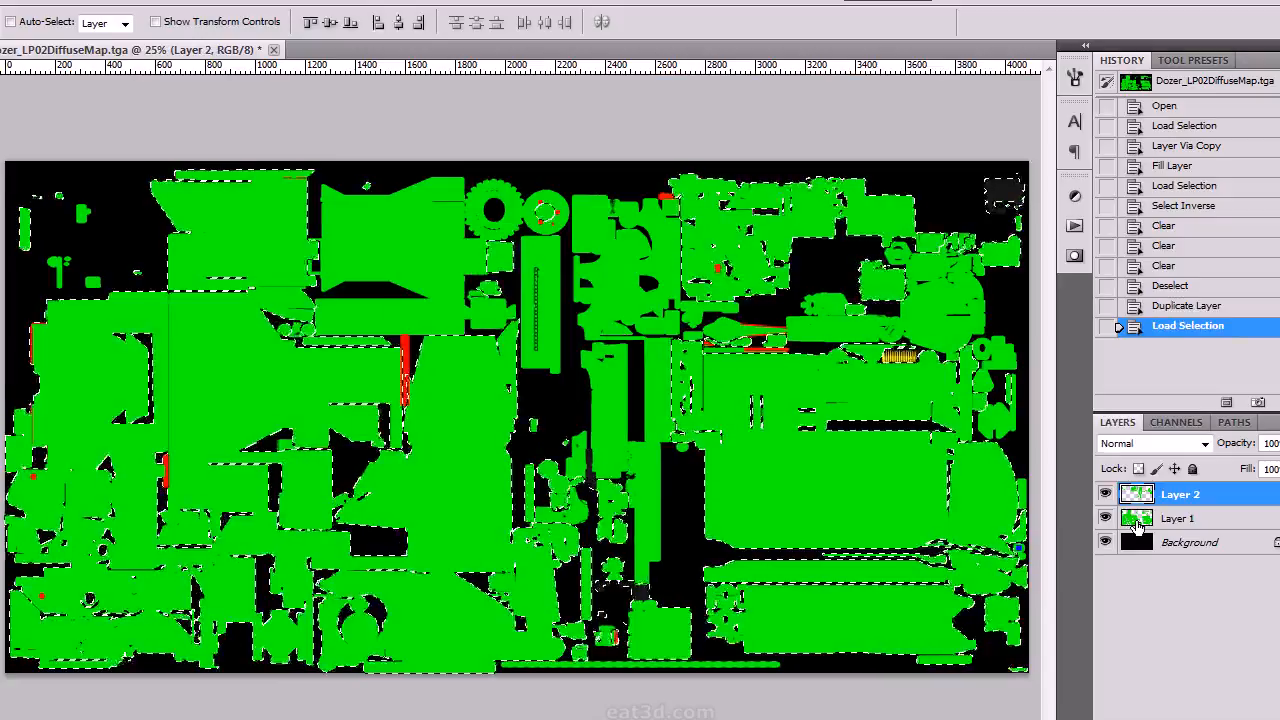
key(ctrl+d)
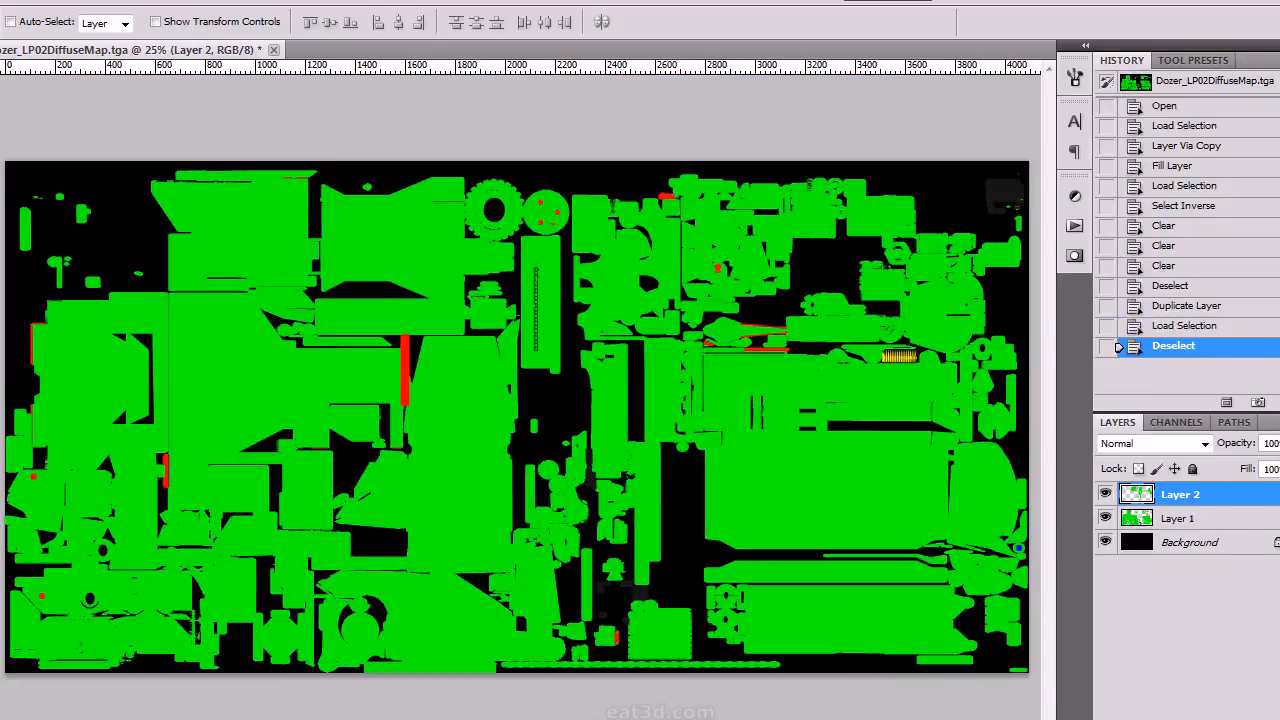
Open Dozer_LP01DiffuseMap.tga from the Bakes folder and copy the area masked by its Alpha 1 channel to a new layer
key(ctrl+o)
click(790, 400)
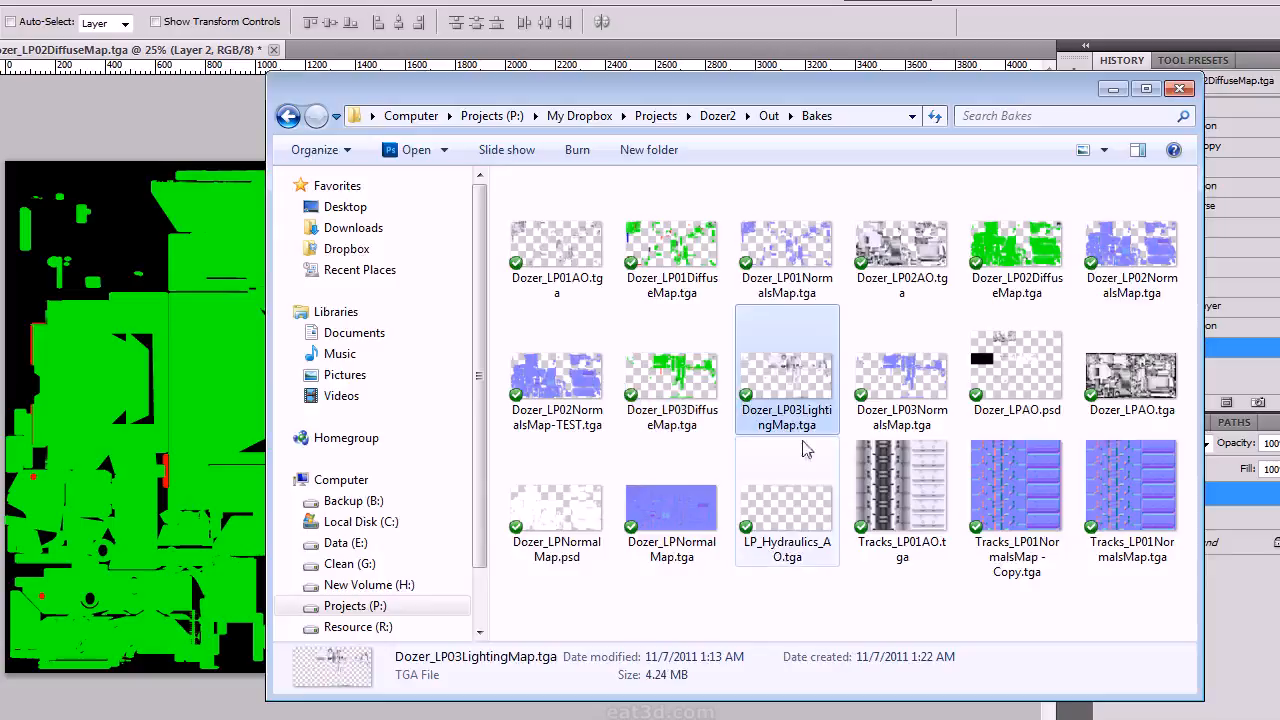
drag(671, 250, 368, 60)
click(1176, 422)
ctrl+click(1136, 536)
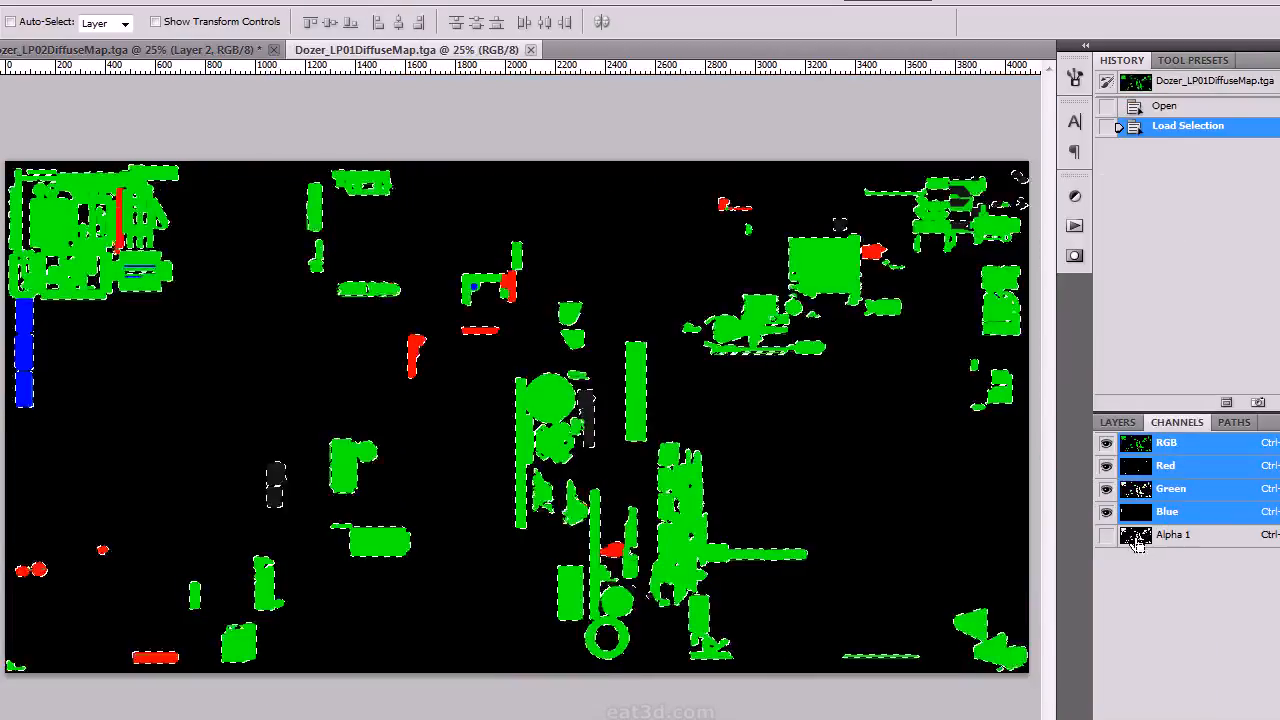
key(ctrl+j)
click(1117, 422)
Duplicate the LP01 layer into Dozer_LP02DiffuseMap.tga and close the LP01 file without saving
click(125, 3)
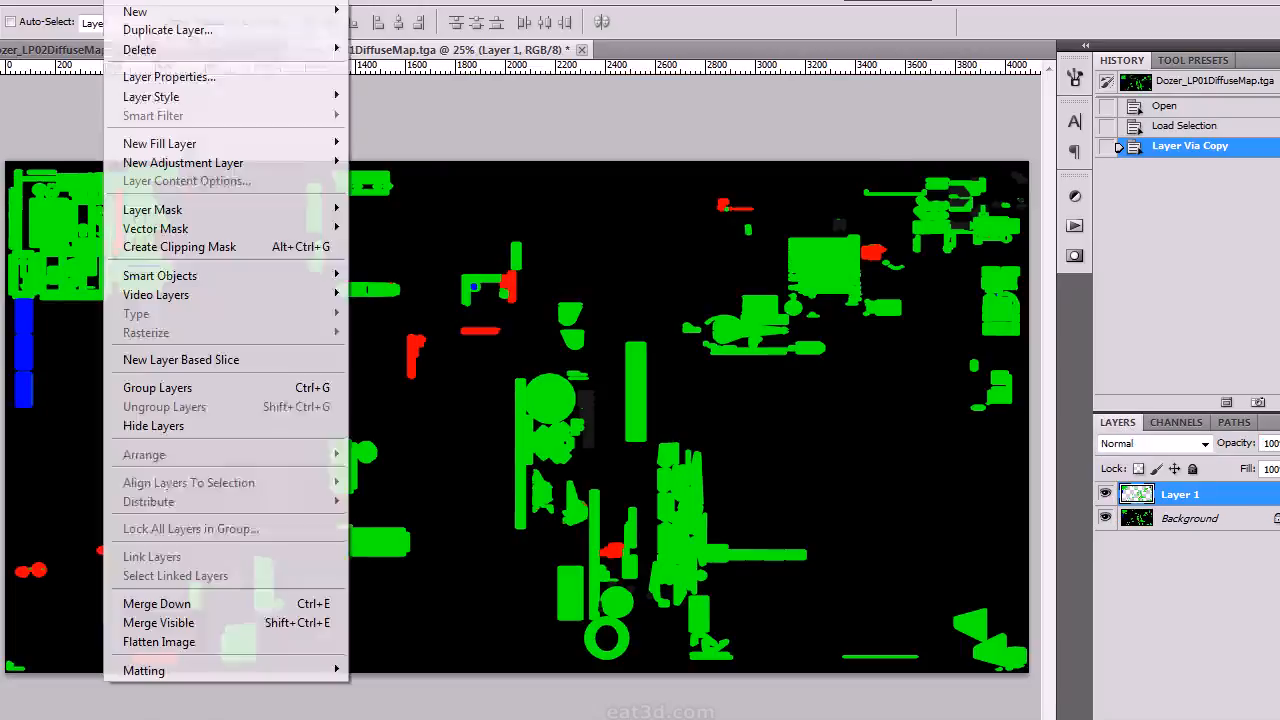
click(162, 32)
click(628, 264)
click(615, 284)
click(808, 187)
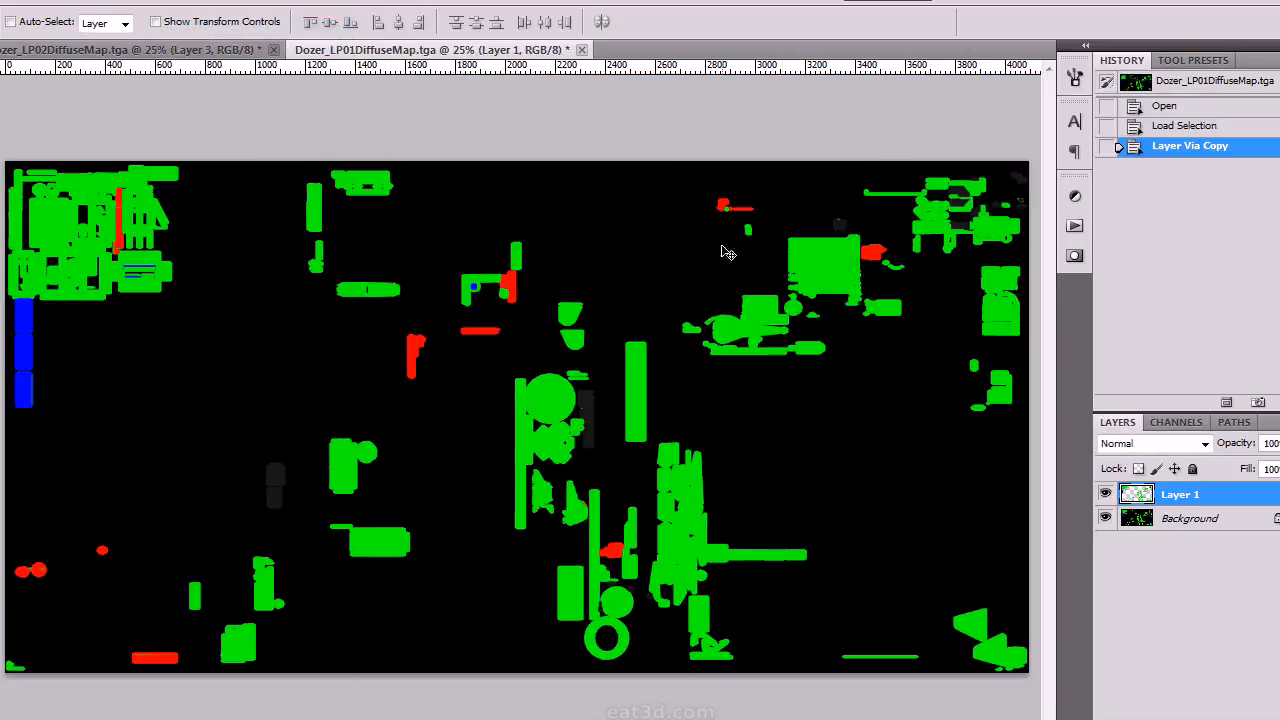
click(580, 50)
click(583, 328)
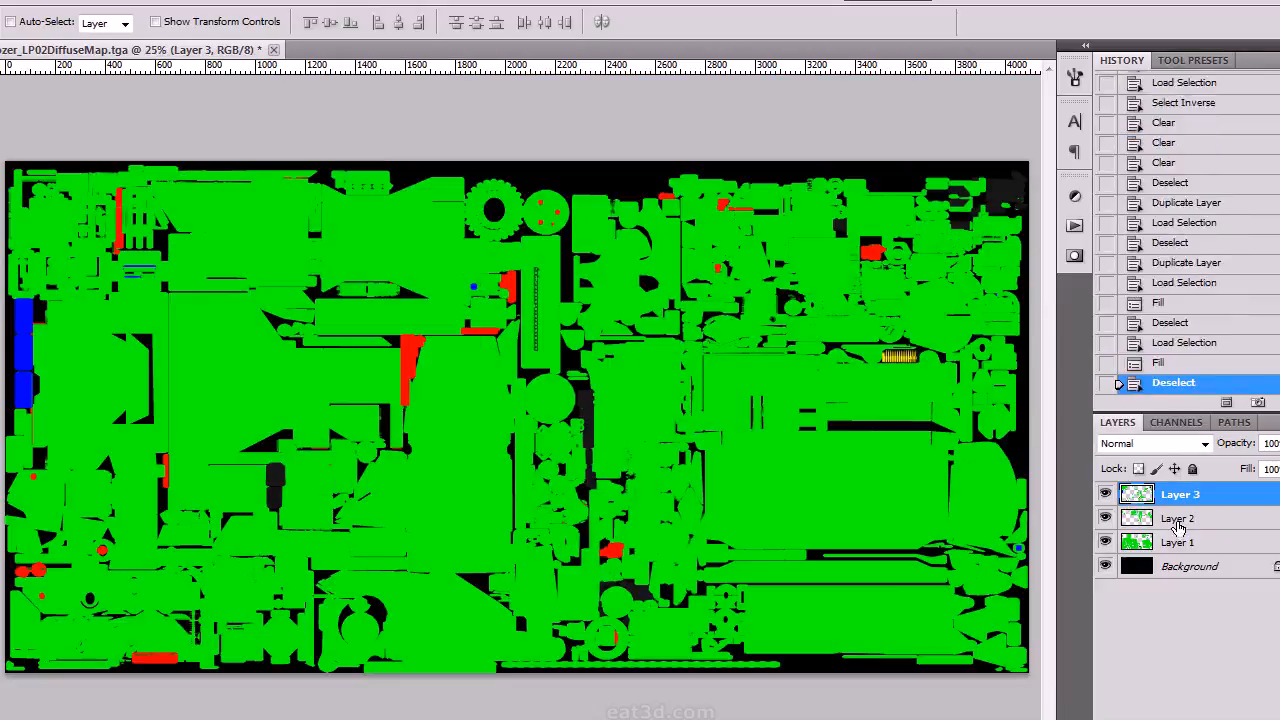
Merge the three diffuse layers down into the black Background layer
key(ctrl+e)
key(ctrl+e)
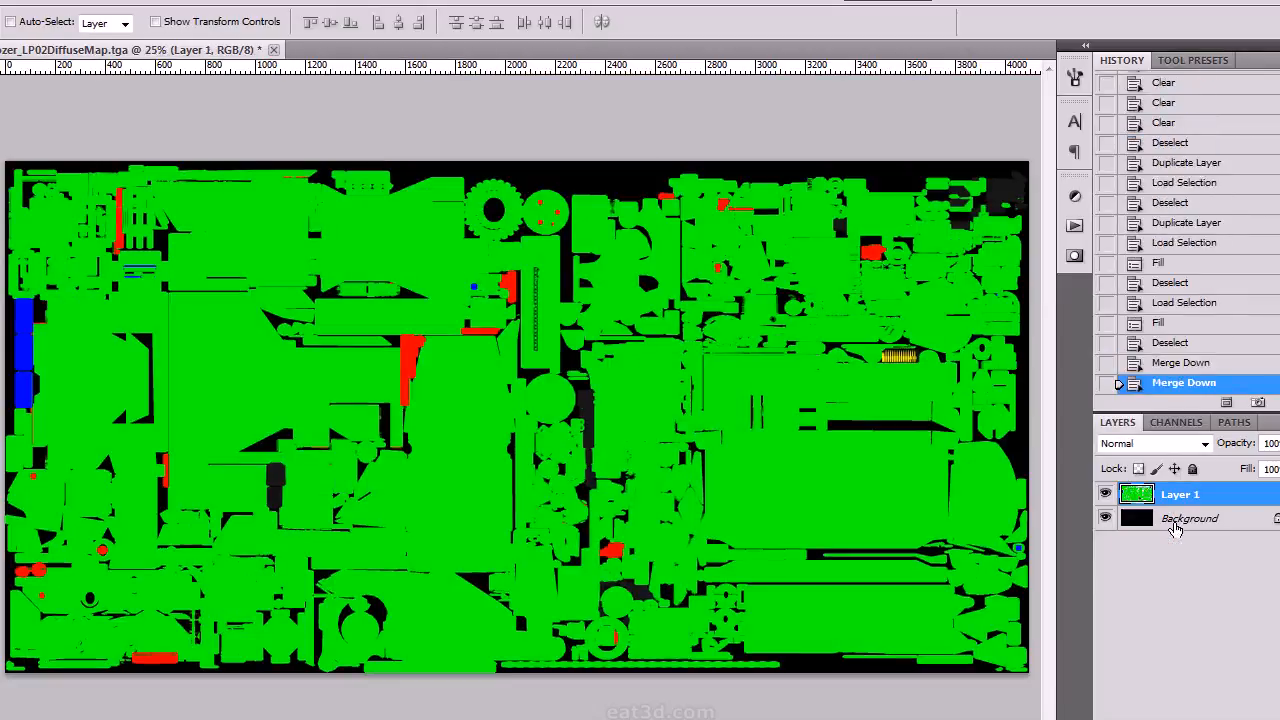
key(ctrl+e)
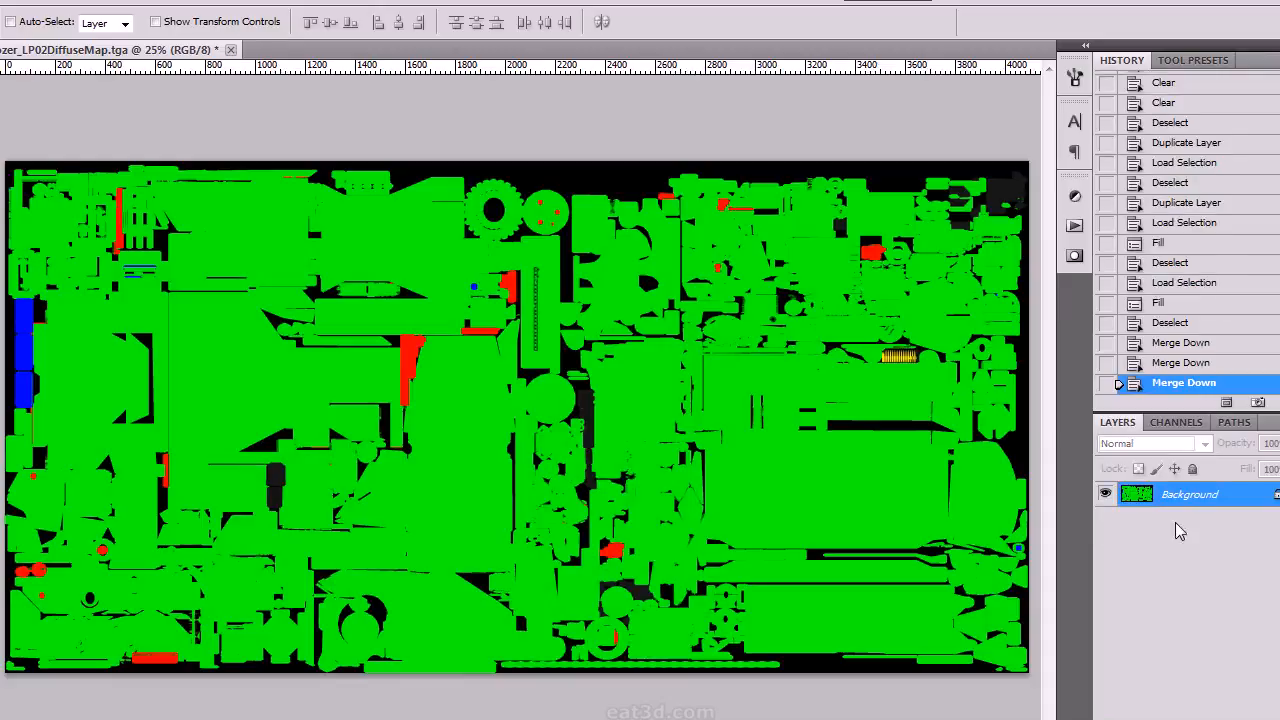
Save the merged image in the Bakes folder as a Targa file named Dozer_LP02DiffuseMasks
key(ctrl+shift+s)
click(580, 484)
click(516, 456)
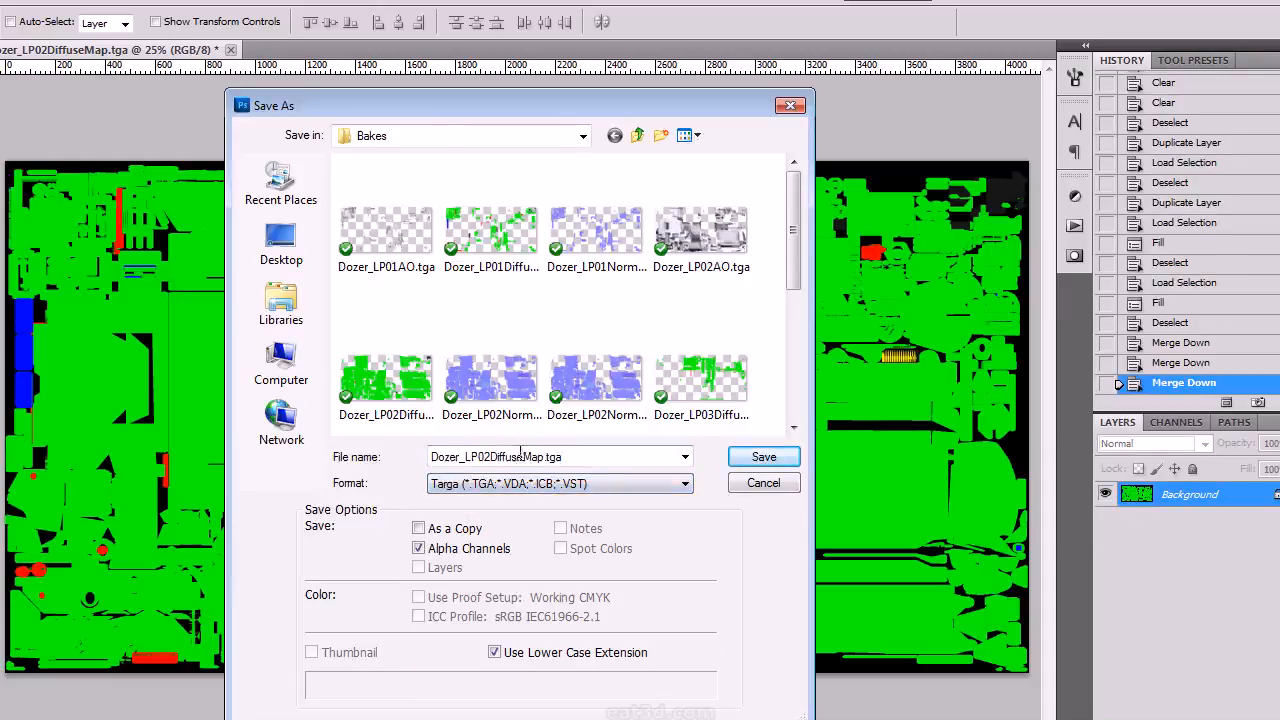
text(DiffuseMasks)
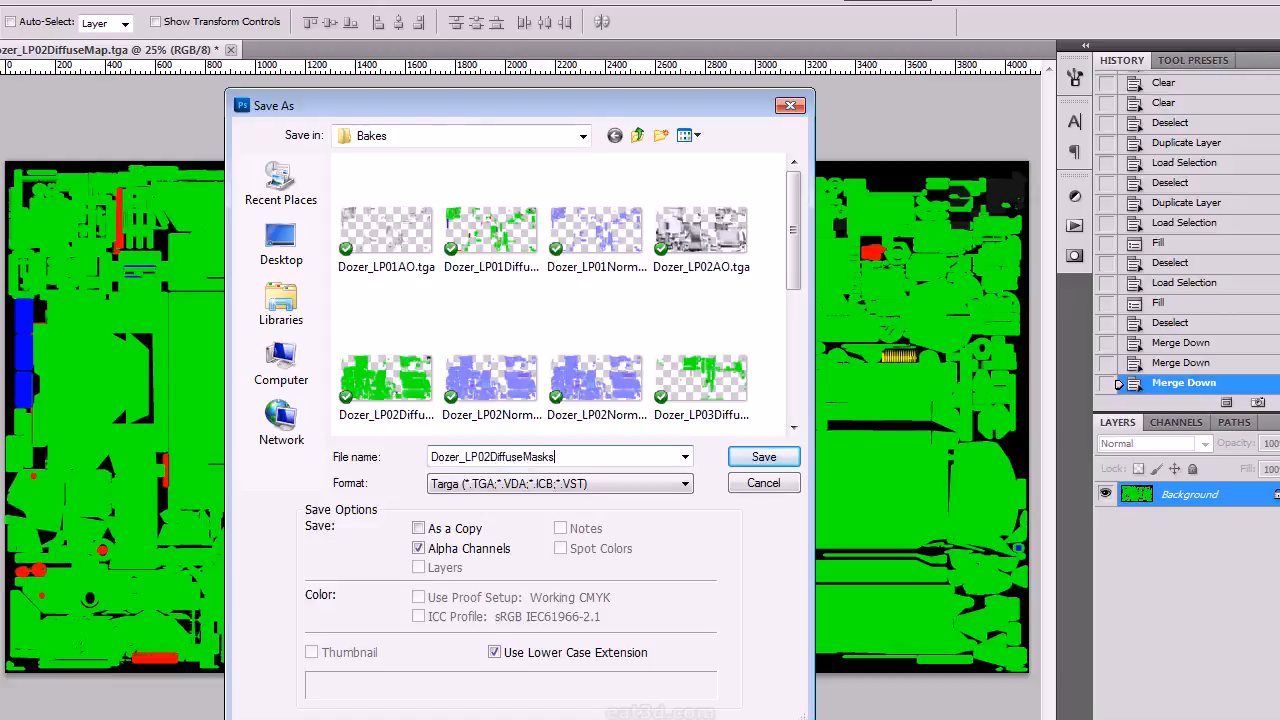
click(760, 457)
click(688, 207)
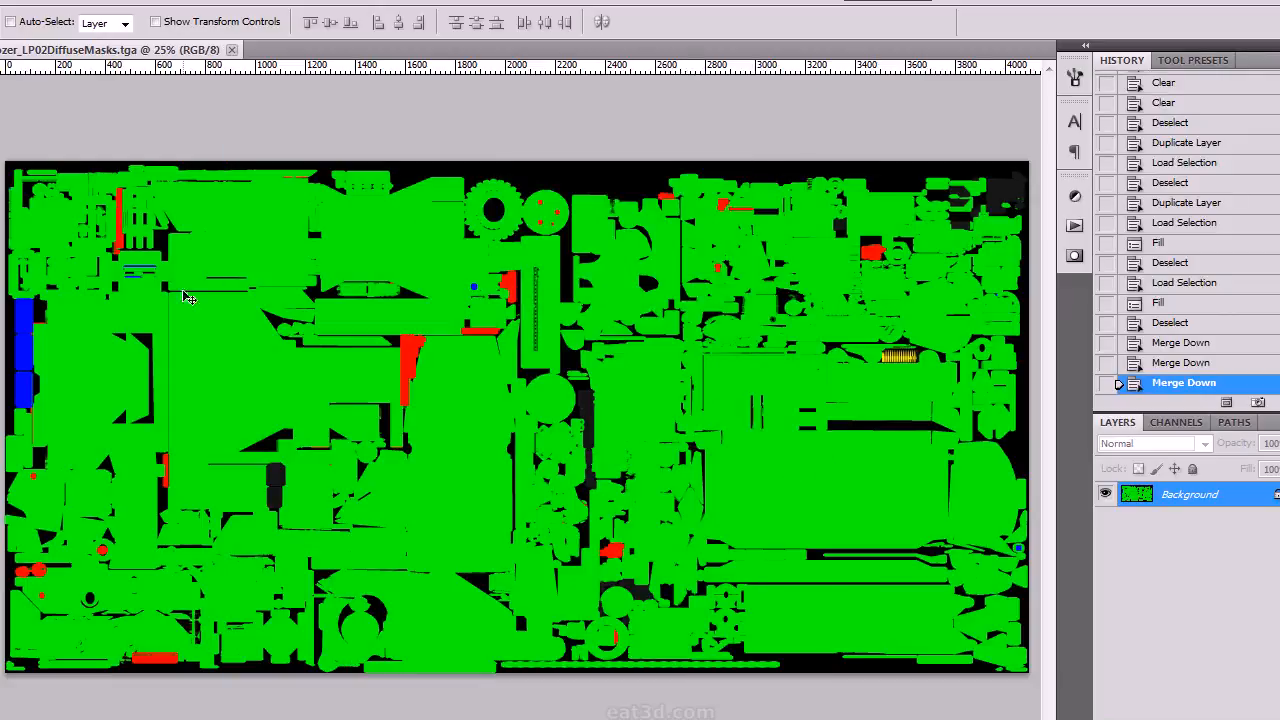
Select the green areas with a Magic Wand tolerance of 8 and copy them to a new layer
key(w)
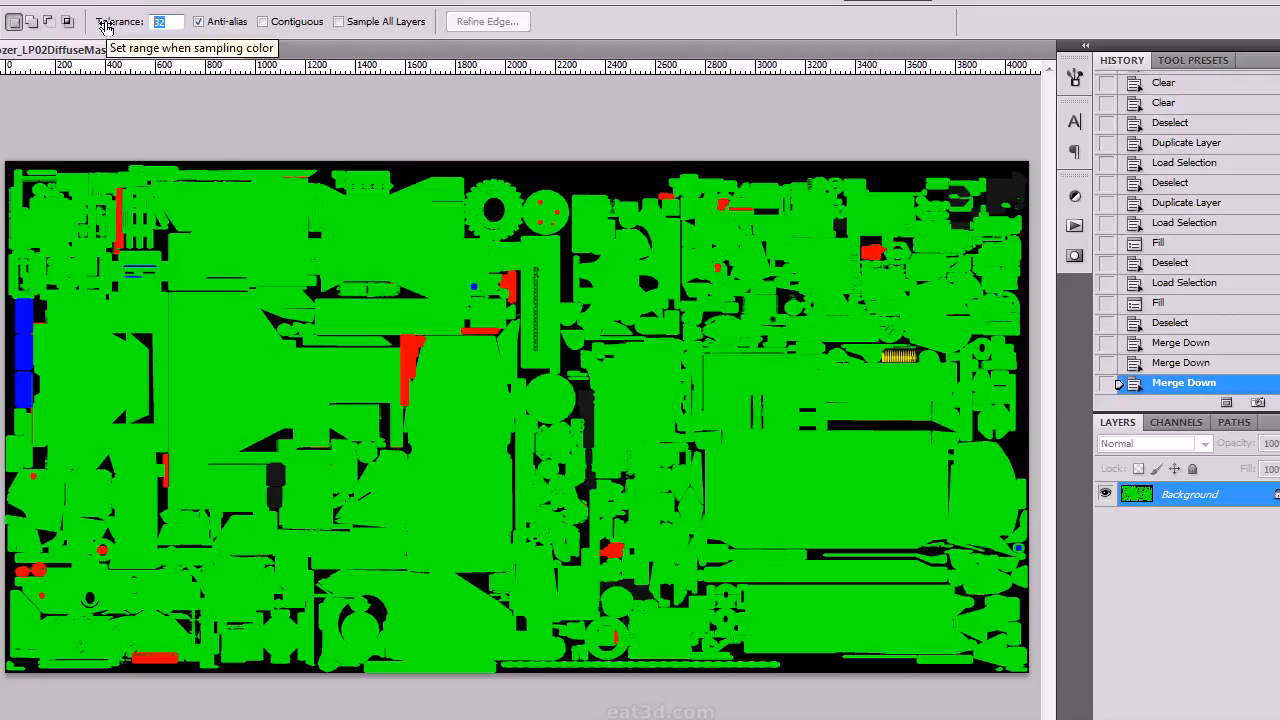
text(8)
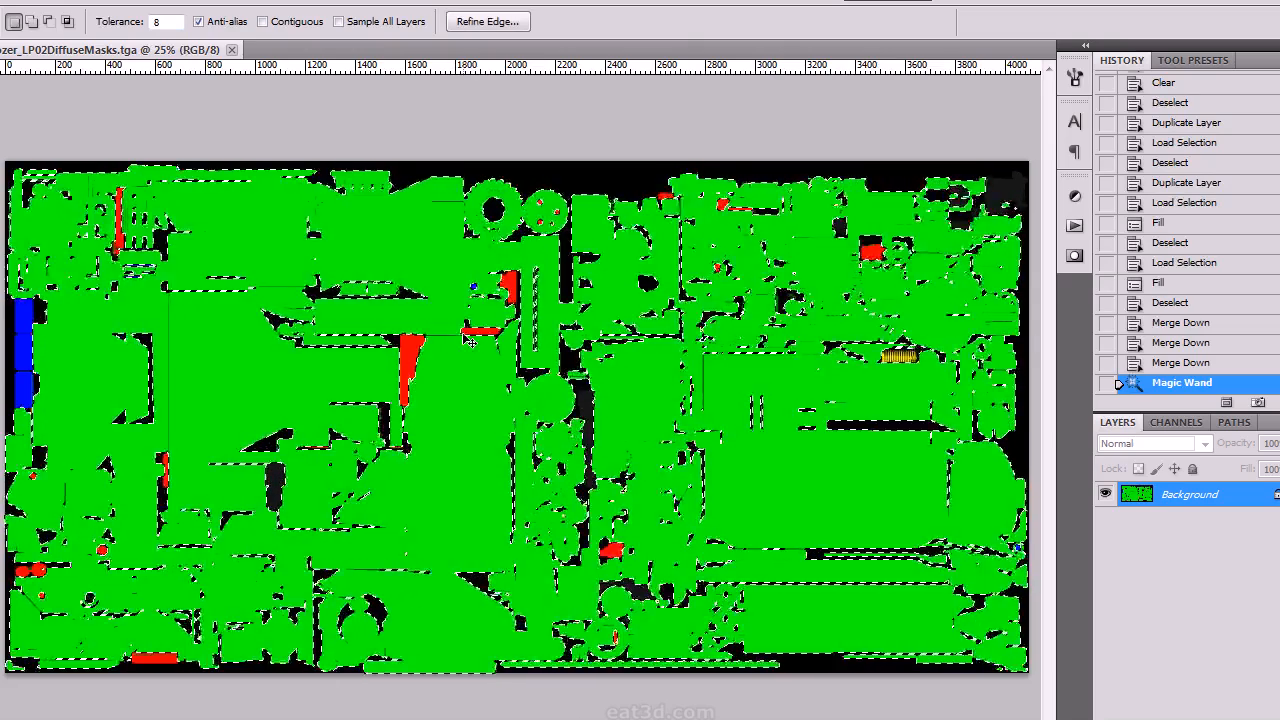
key(ctrl+j)
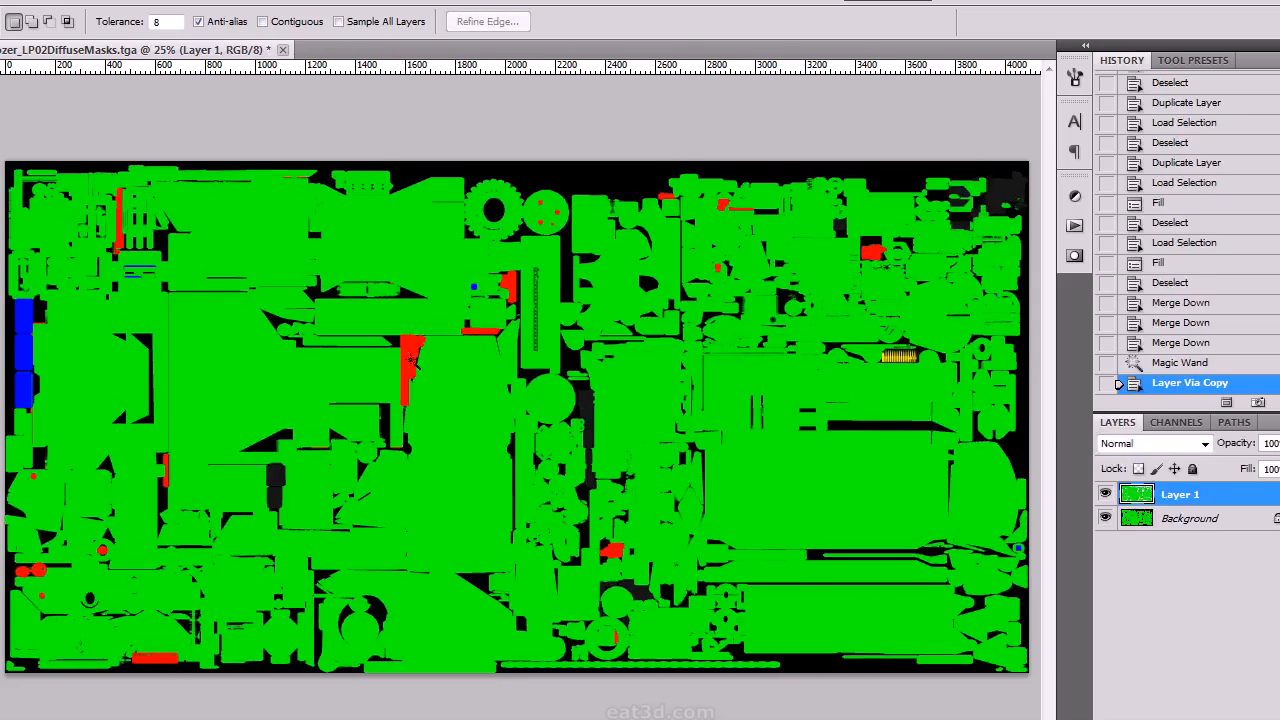
Select the red areas of the Background layer and copy them to their own new layer
click(1200, 520)
click(409, 346)
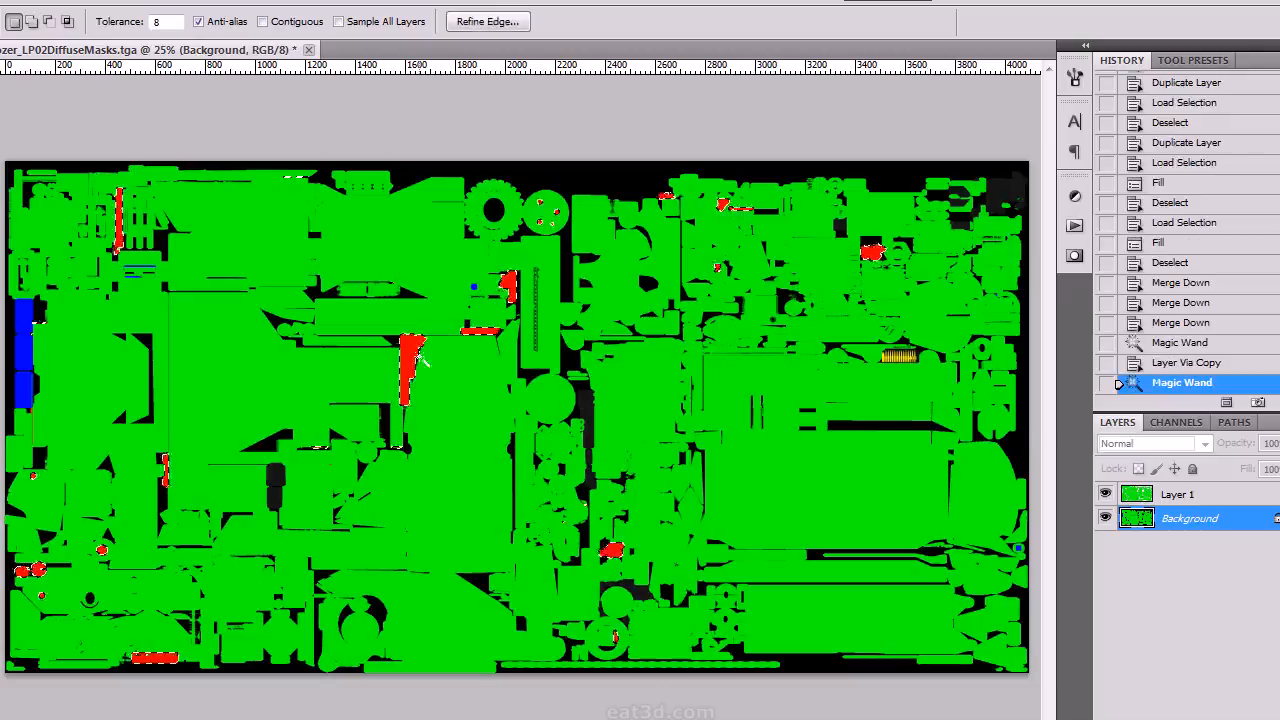
key(ctrl+j)
Select the blue areas of the Background layer and copy them to their own new layer
click(24, 346)
key(ctrl+d)
key(alt+bracketleft)
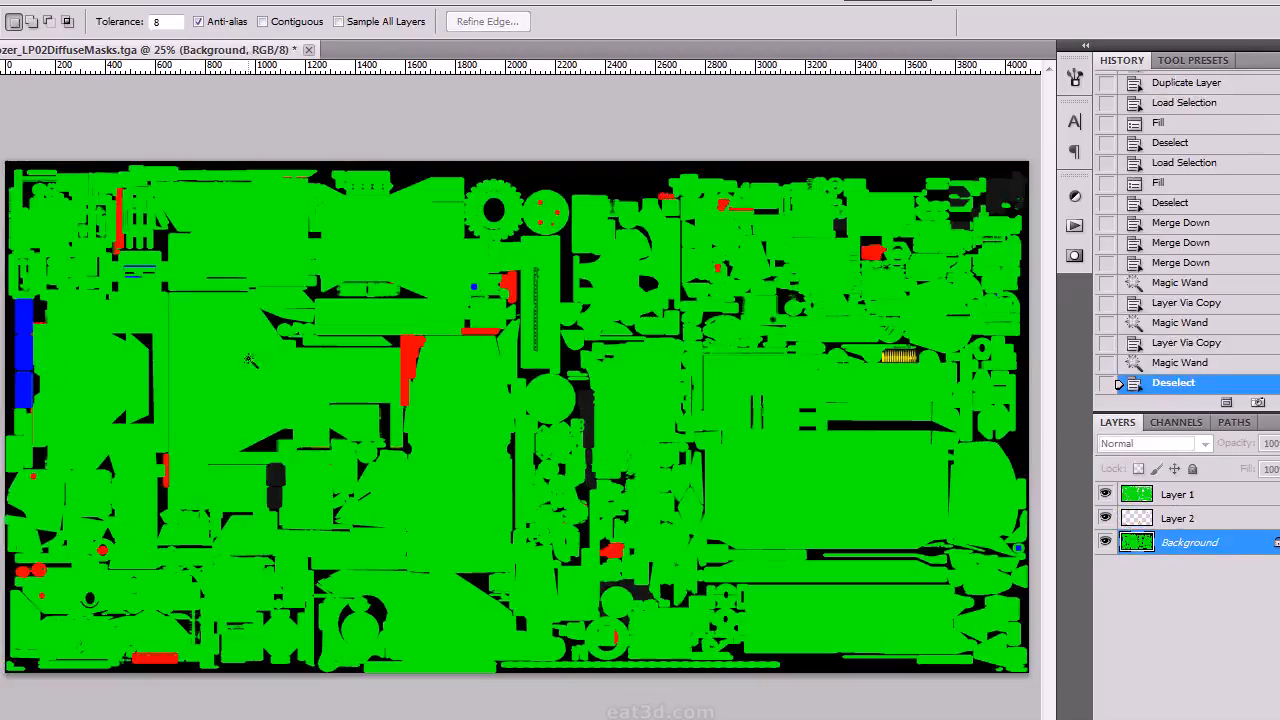
click(24, 346)
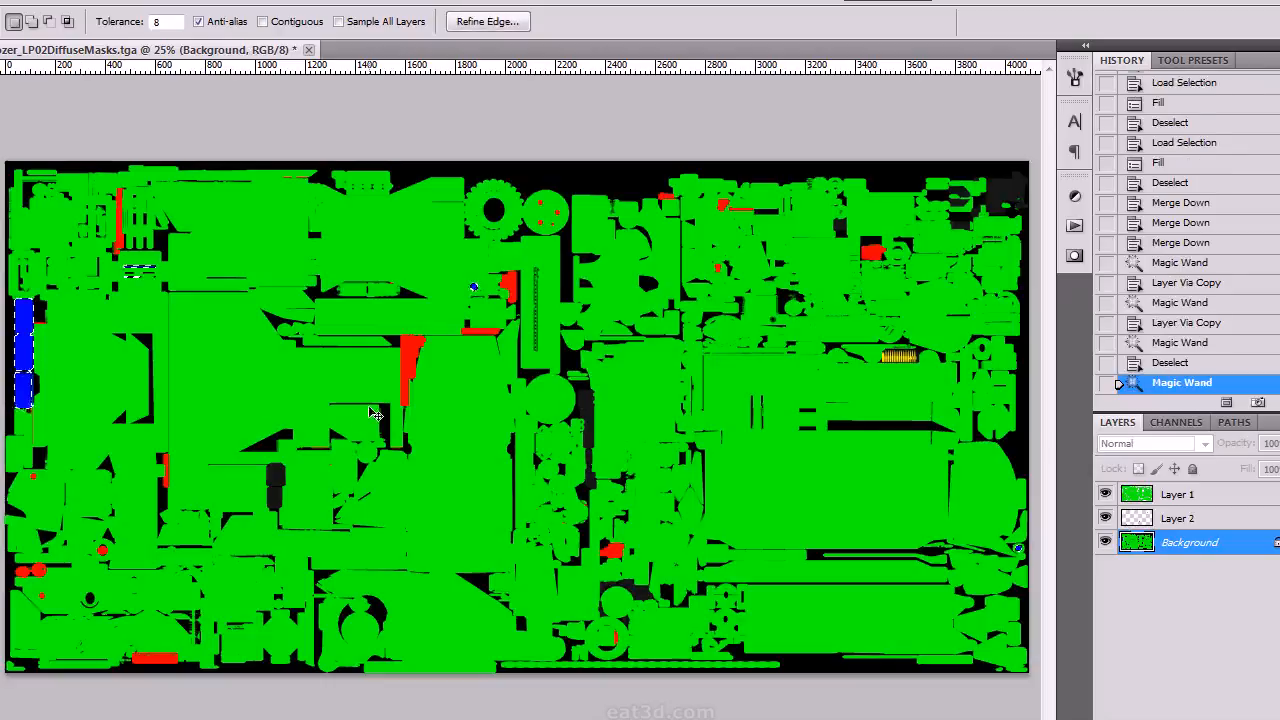
key(ctrl+j)
Select the dark grey areas of the Background layer and copy them to their own new layer
click(1162, 568)
key(ctrl+plus)
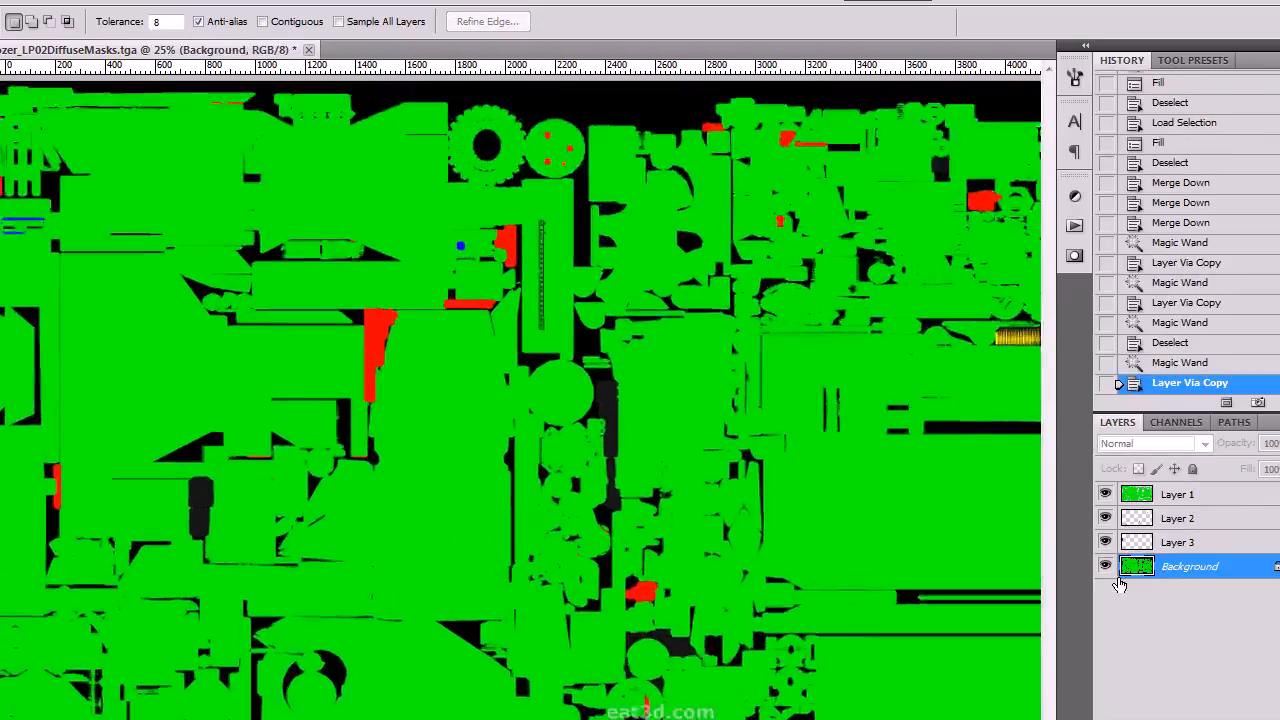
click(654, 382)
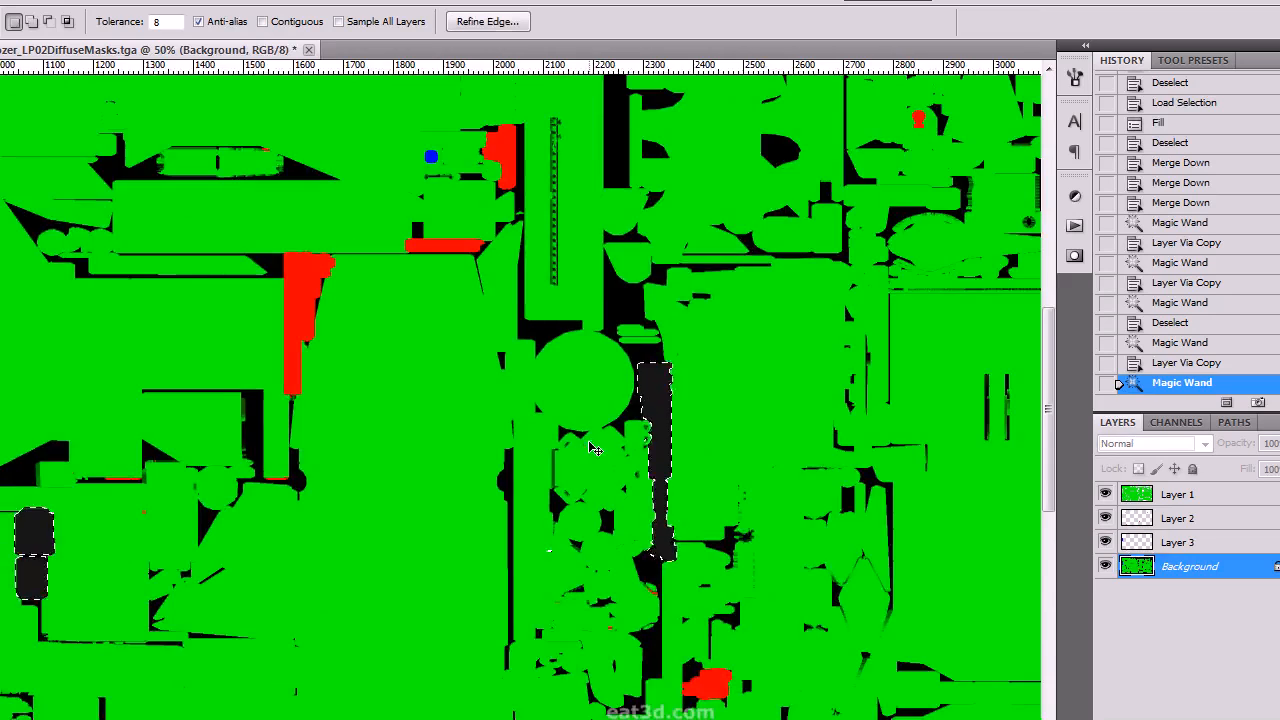
key(ctrl+minus)
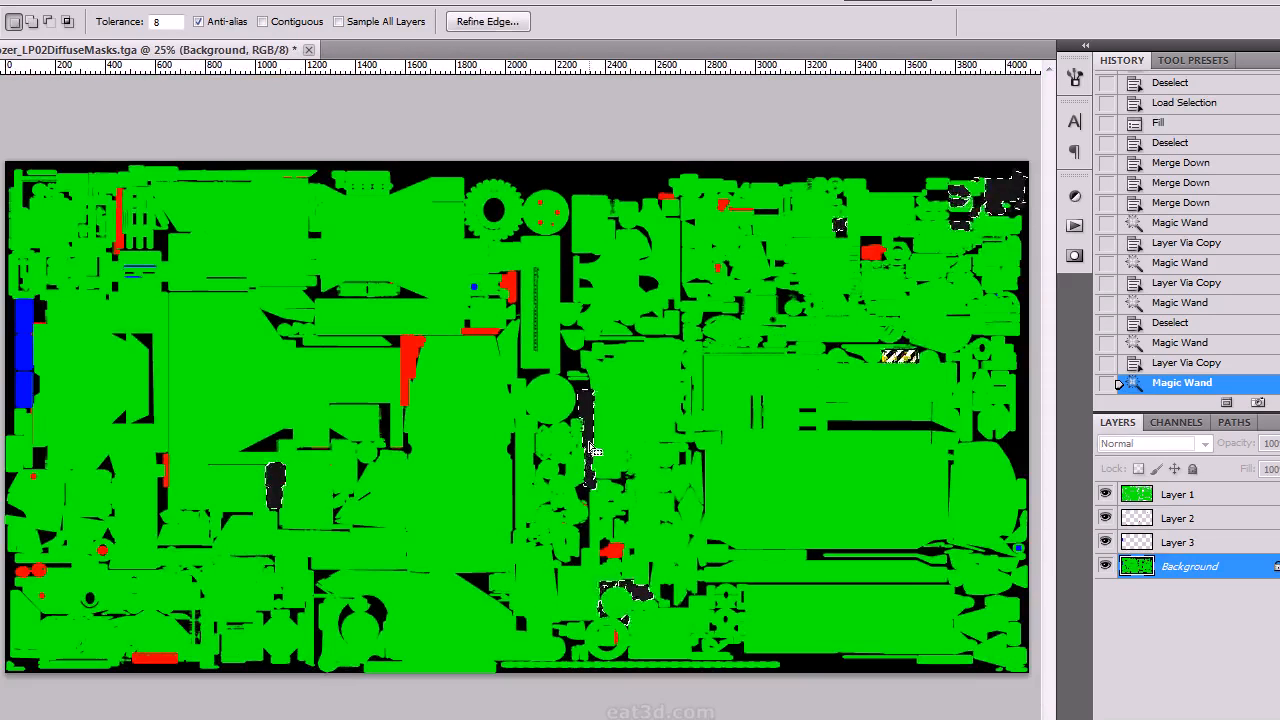
key(ctrl+j)
Try to select the yellow striped part on Layer 4 with a Magic Wand tolerance of 4
key(ctrl+plus)
key(ctrl+plus)
key(ctrl+plus)
drag(1000, 380, 354, 397)
drag(566, 400, 737, 410)
key(ctrl+plus)
key(ctrl+plus)
drag(457, 389, 846, 571)
click(340, 270)
key(ctrl+d)
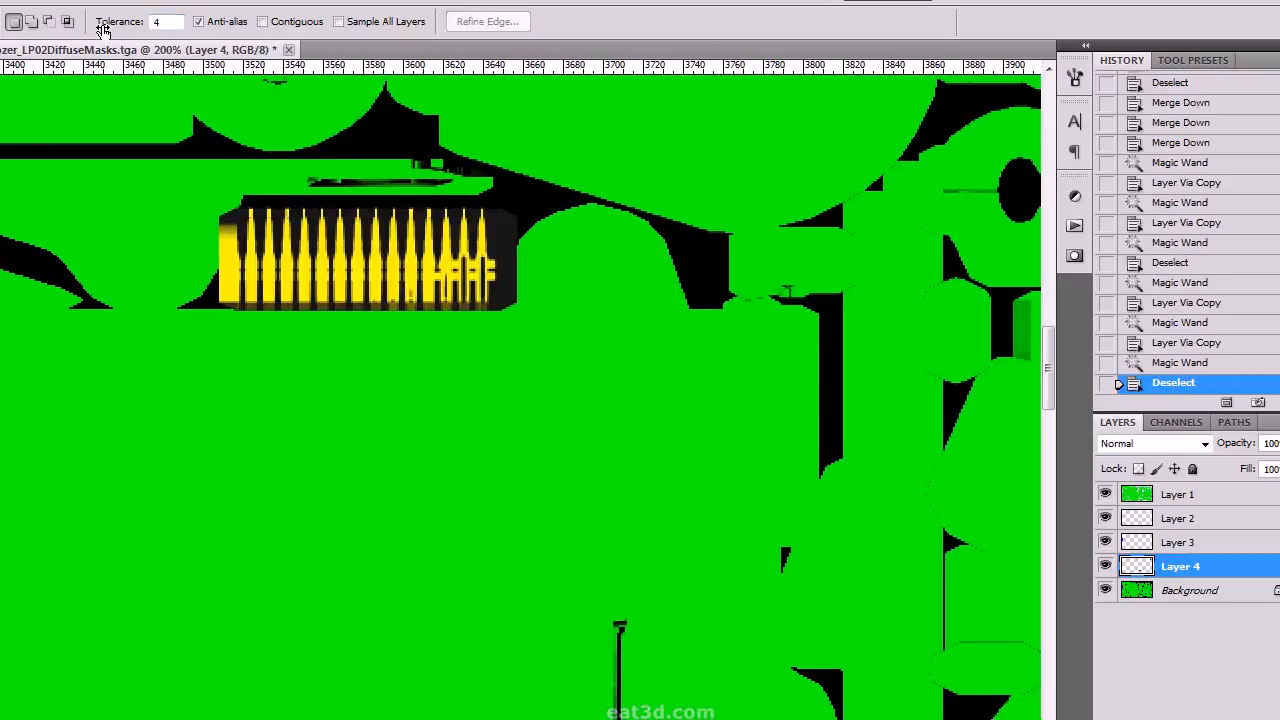
click(216, 298)
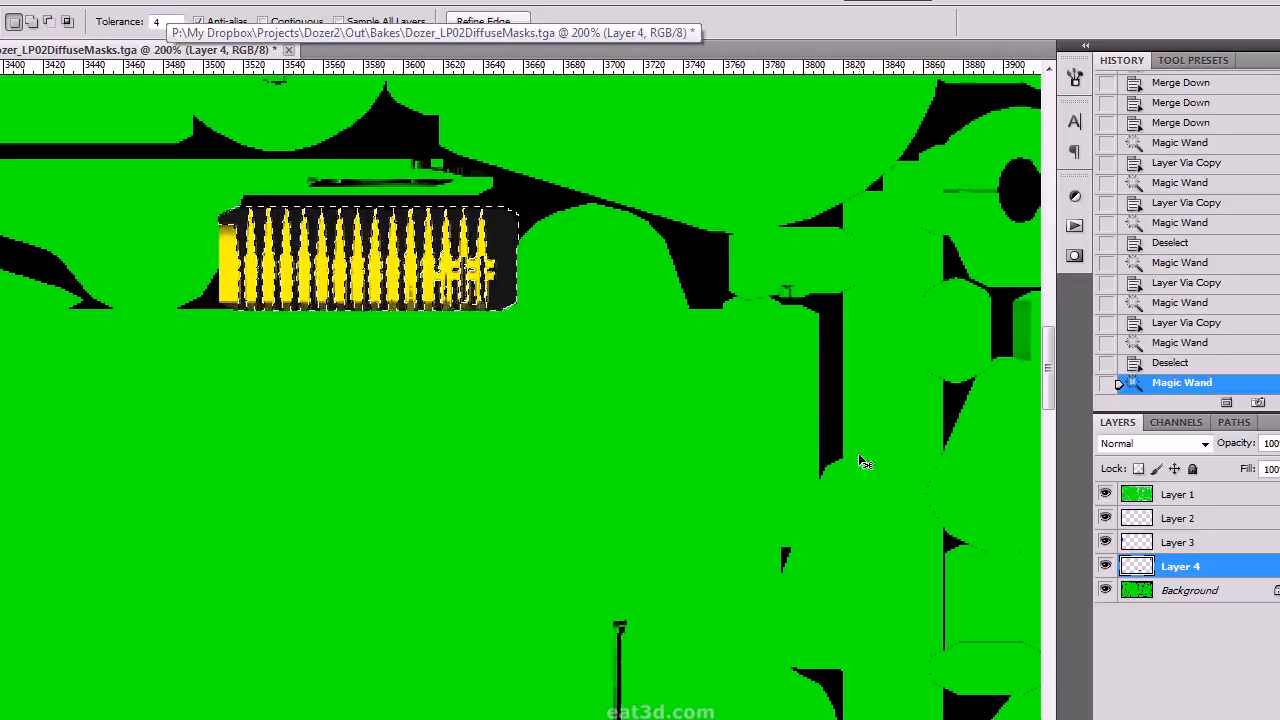
key(ctrl+d)
Select the yellow areas of the Background layer with a Magic Wand tolerance of 16 and copy them to a new layer
click(1158, 592)
click(238, 270)
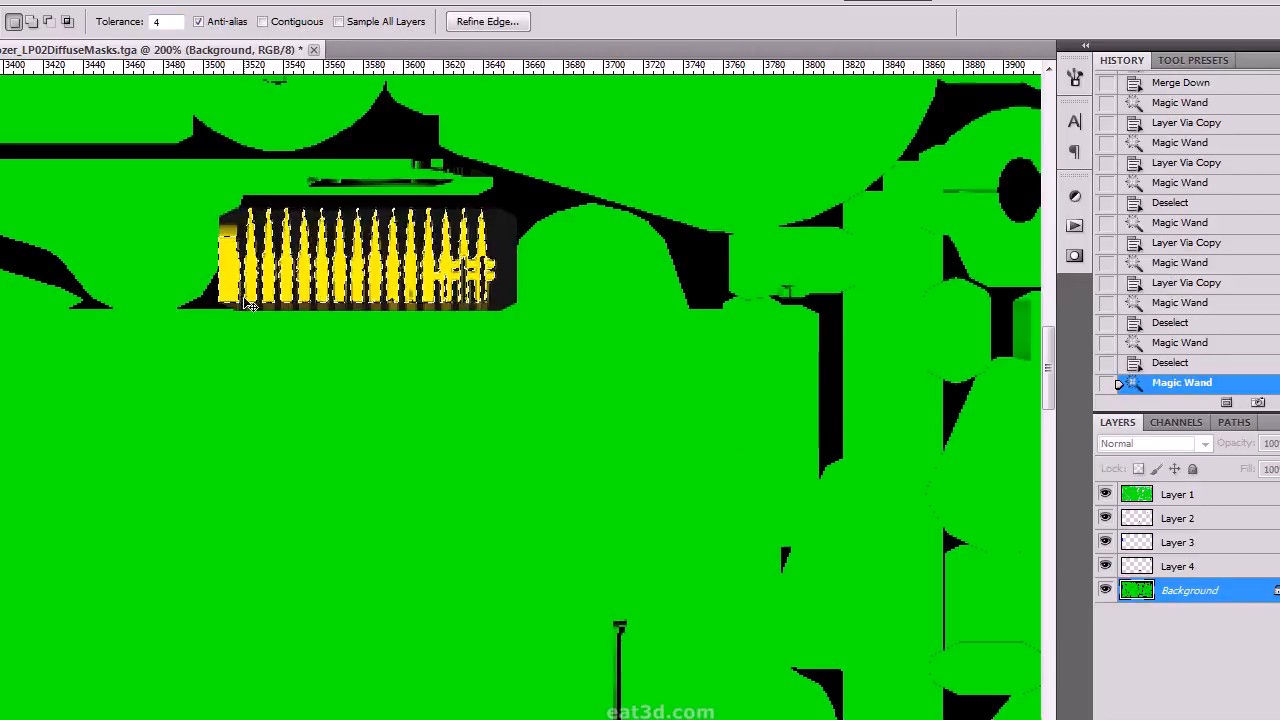
drag(177, 21, 47, 31)
text(16)
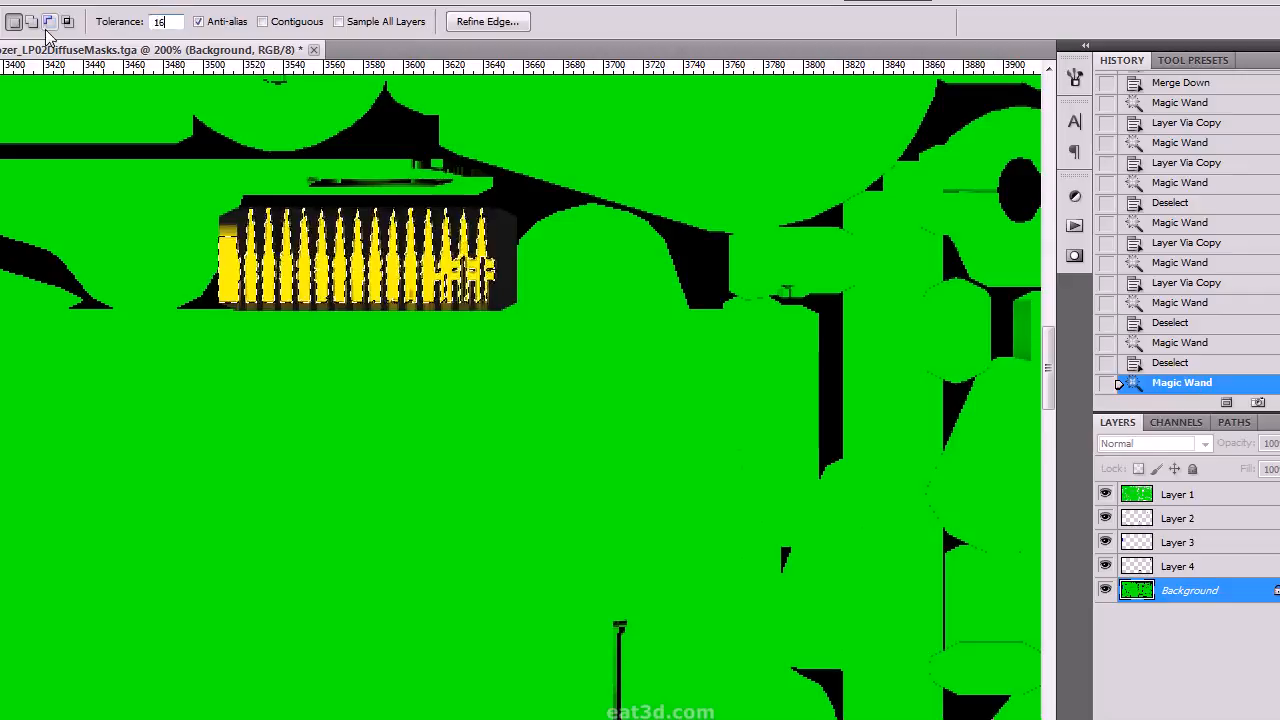
key(ctrl+d)
click(215, 276)
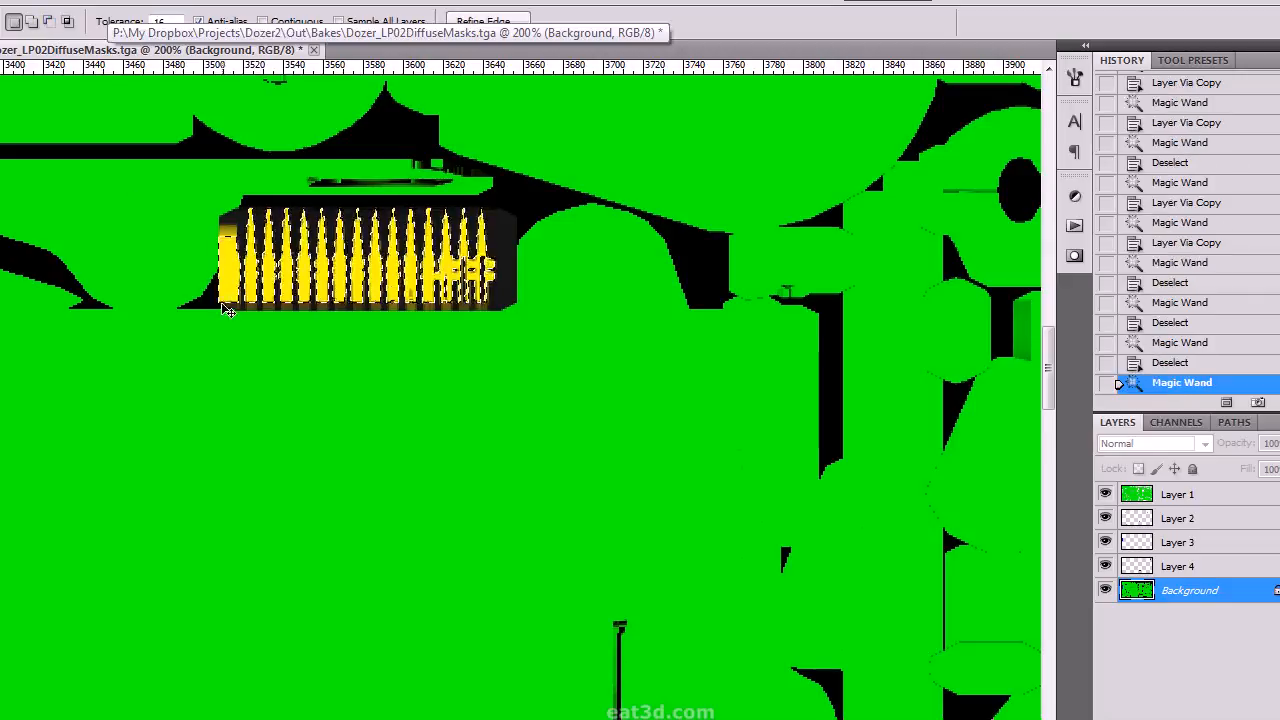
key(ctrl+j)
Fill the Background layer with black
click(1162, 615)
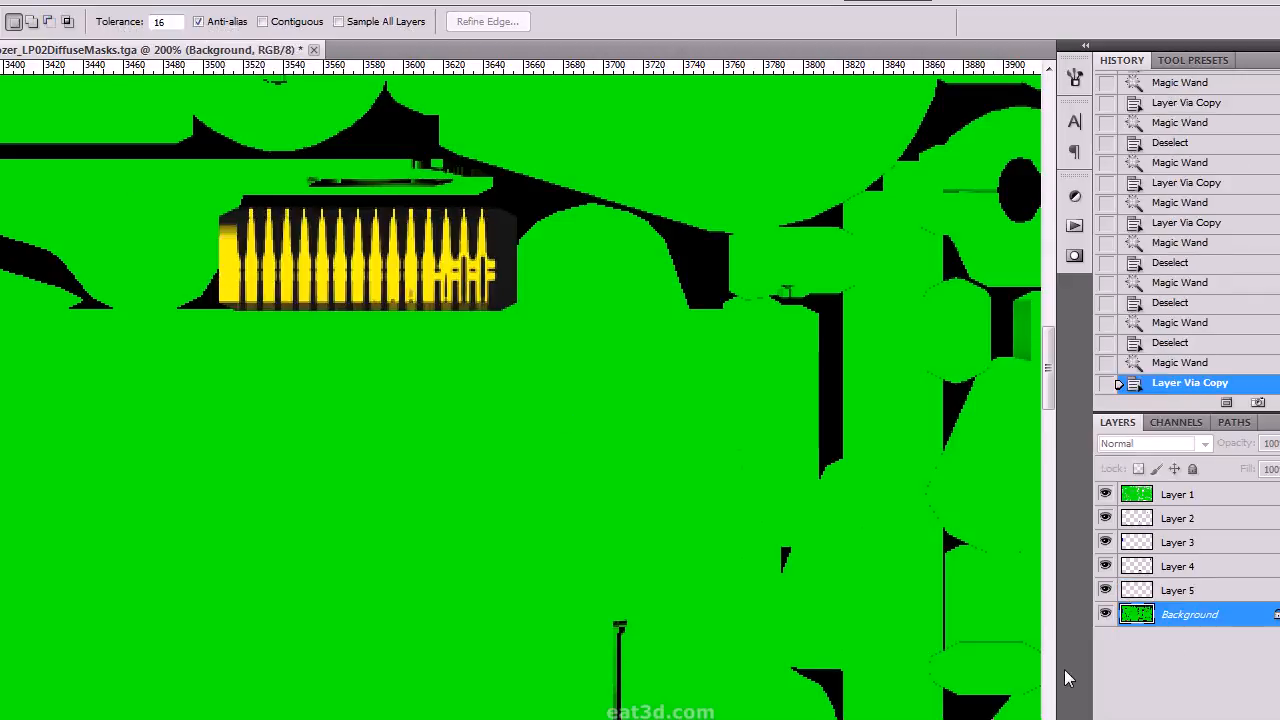
key(ctrl+minus)
key(ctrl+minus)
key(ctrl+minus)
key(ctrl+minus)
key(ctrl+minus)
key(alt+BackSpace)
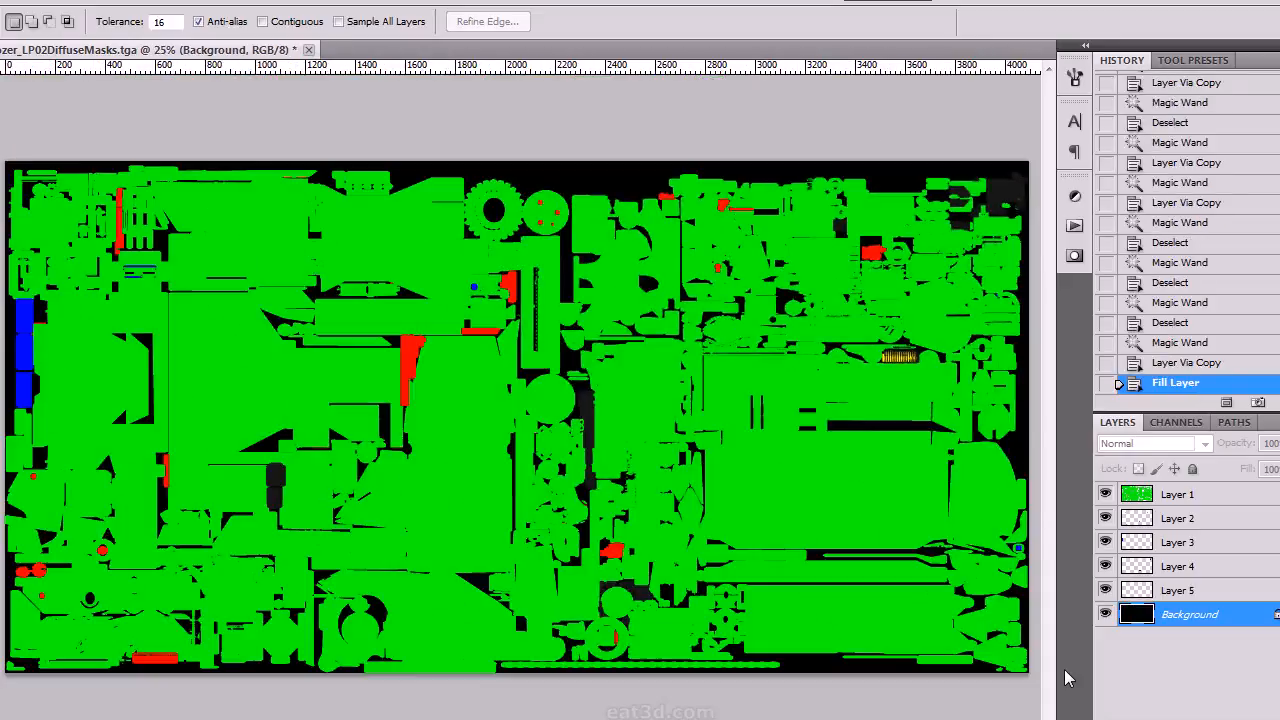
Rename Layer 1 to Green, Layer 2 to Red and Layer 3 to Blue
click(1178, 498)
double_click(1180, 497)
text(Green)
key(Return)
double_click(1177, 518)
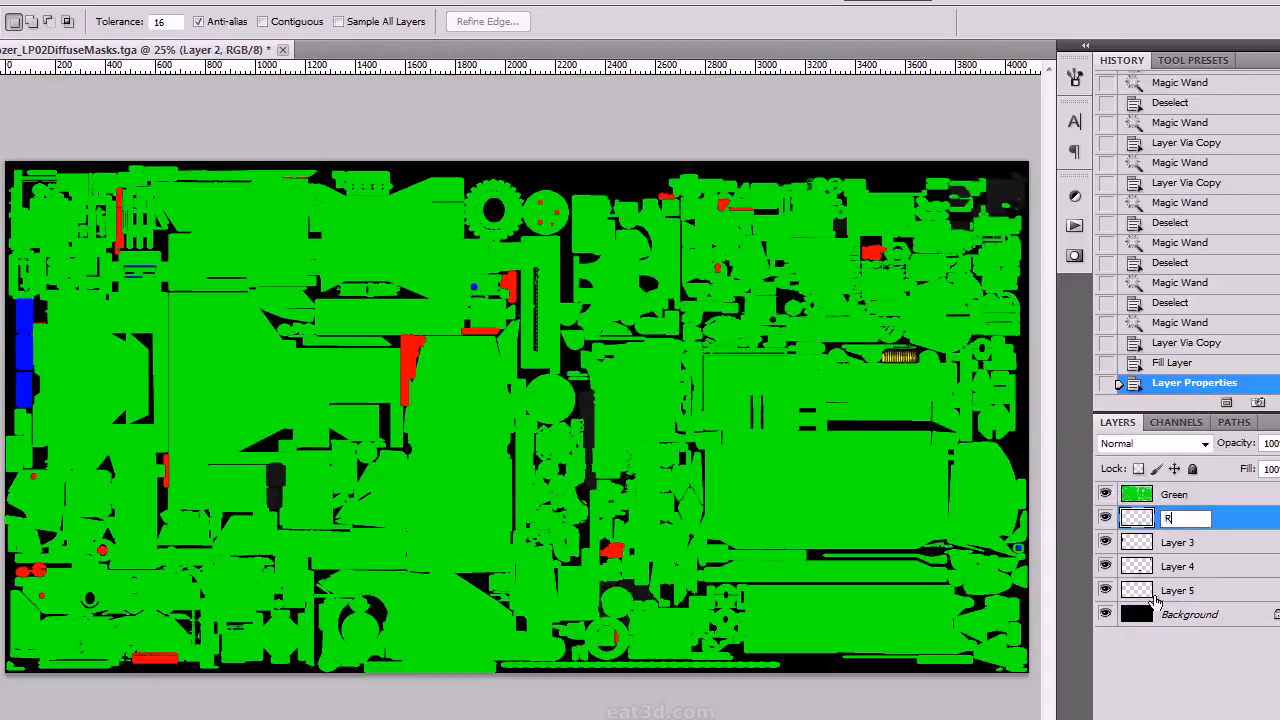
text(Red)
key(Return)
double_click(1178, 542)
text(Blue)
key(Return)
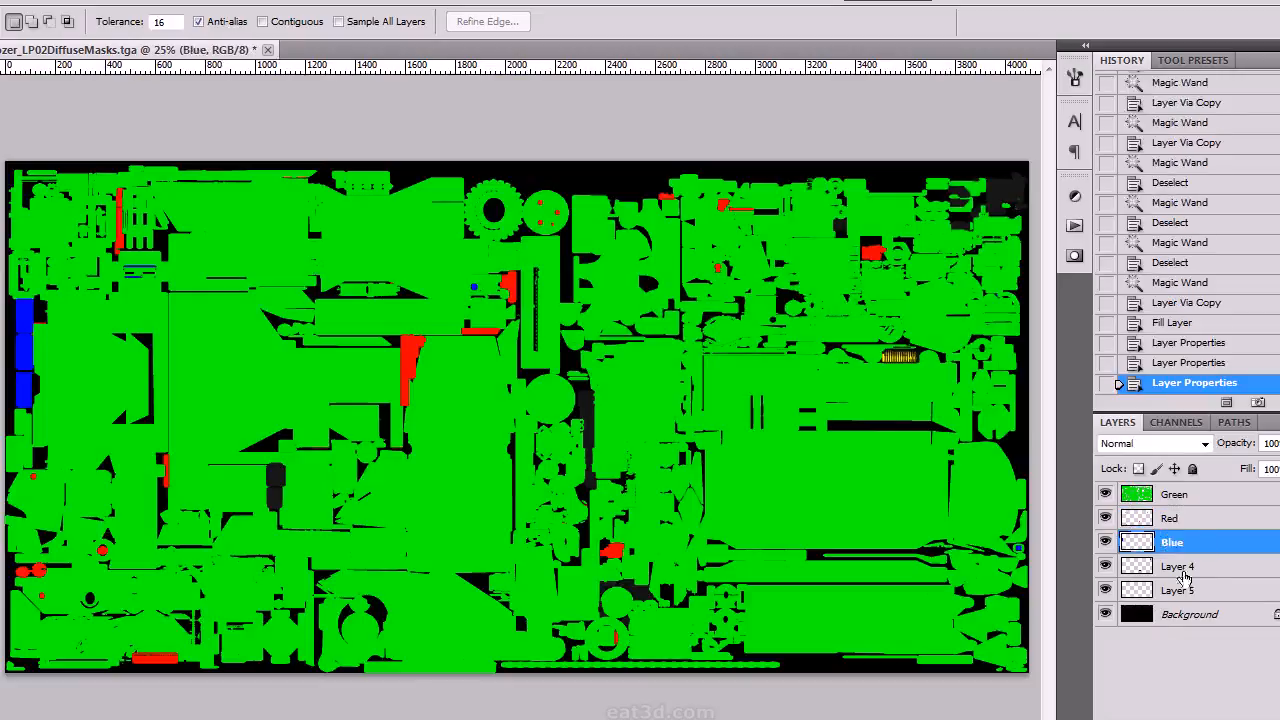